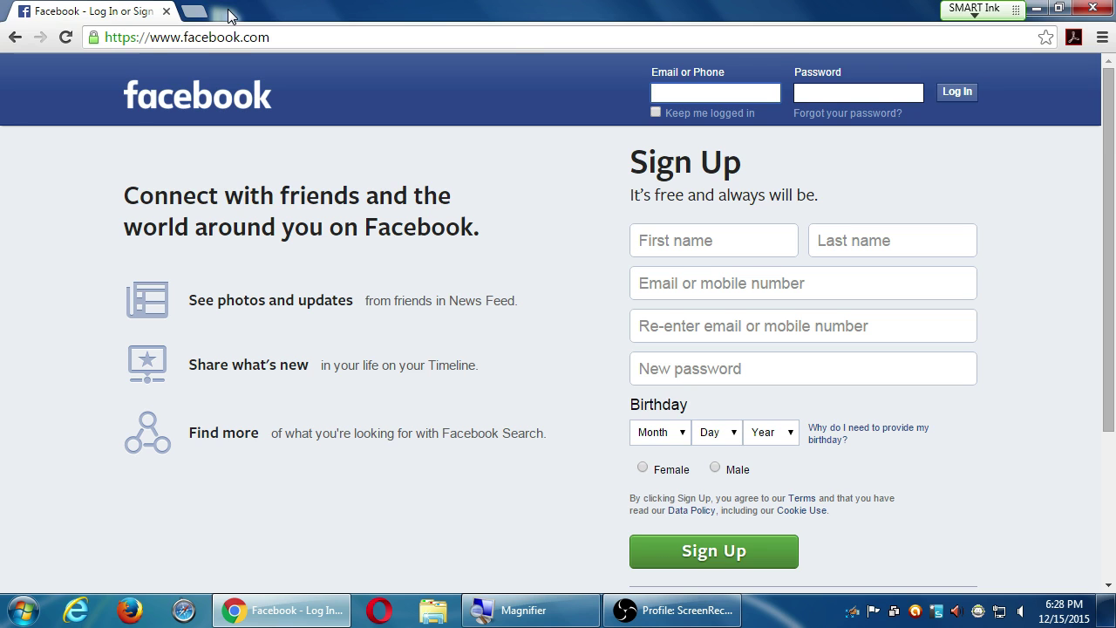
- Restore Chrome to a smaller window, dismiss Magnifier, and bring the OBS recorder forward
{"action": "double_click", "coordinate": [229, 15]}
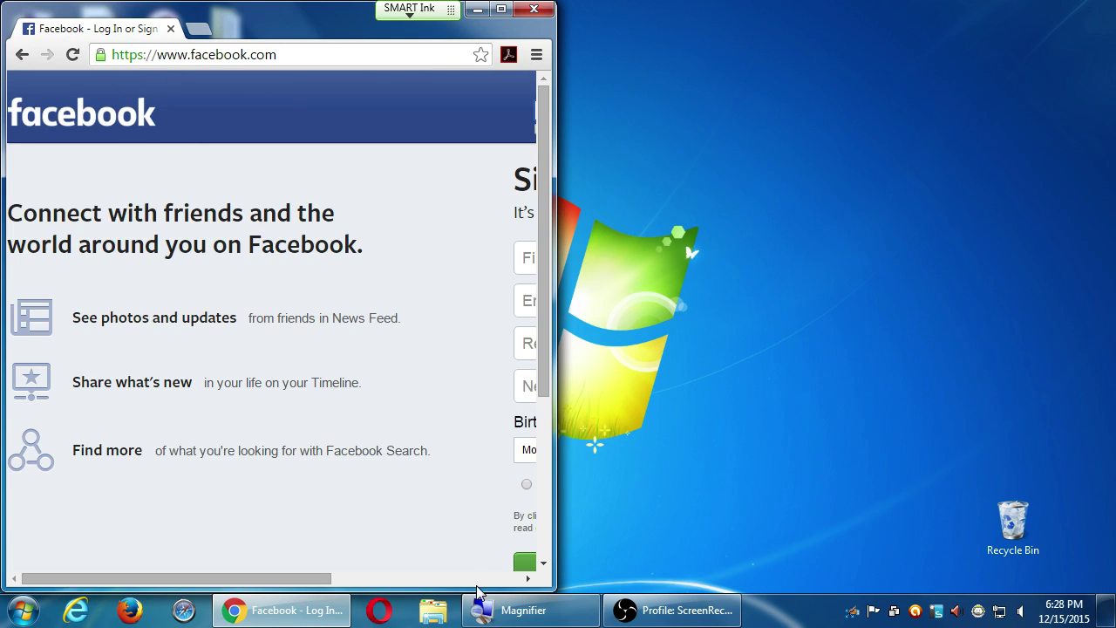
{"action": "left_click", "coordinate": [505, 610]}
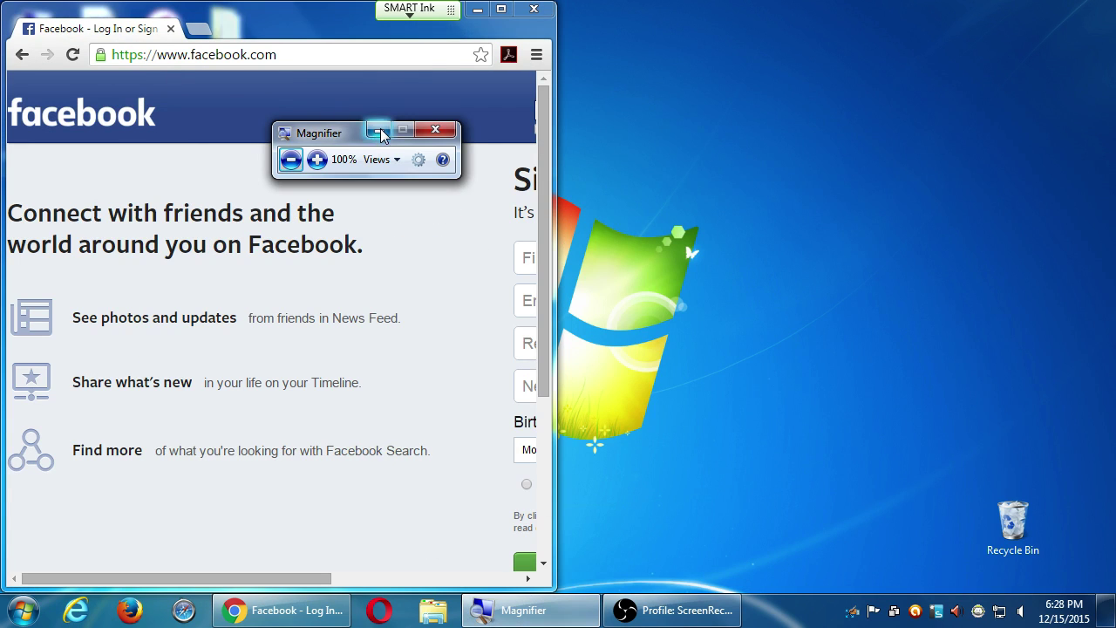
{"action": "left_click", "coordinate": [378, 131]}
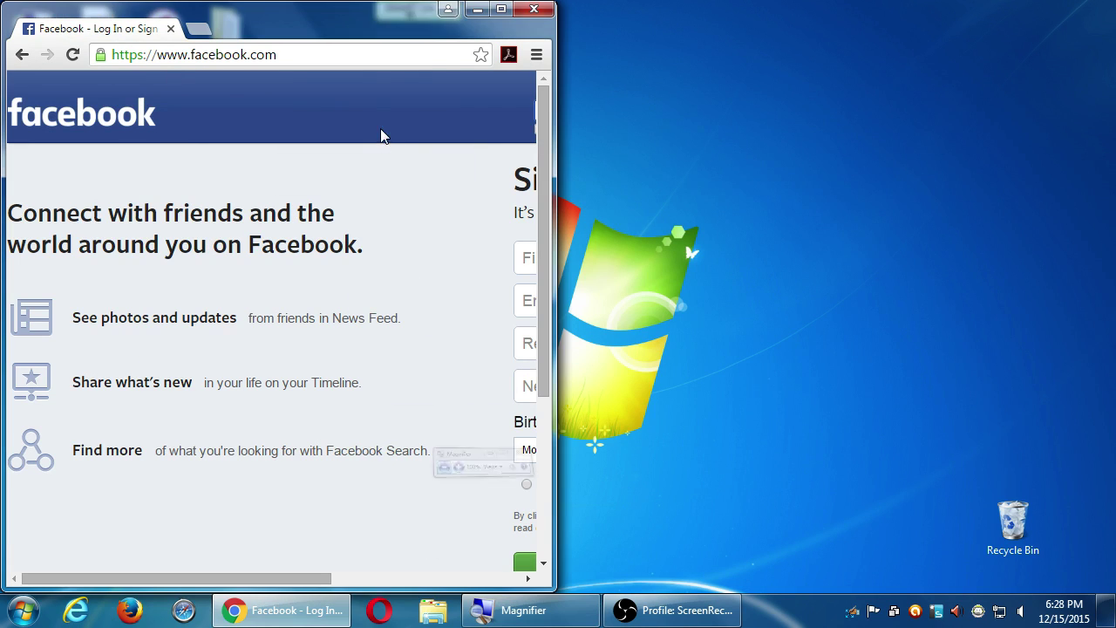
{"action": "left_click", "coordinate": [673, 610]}
{"action": "left_click", "coordinate": [485, 580]}
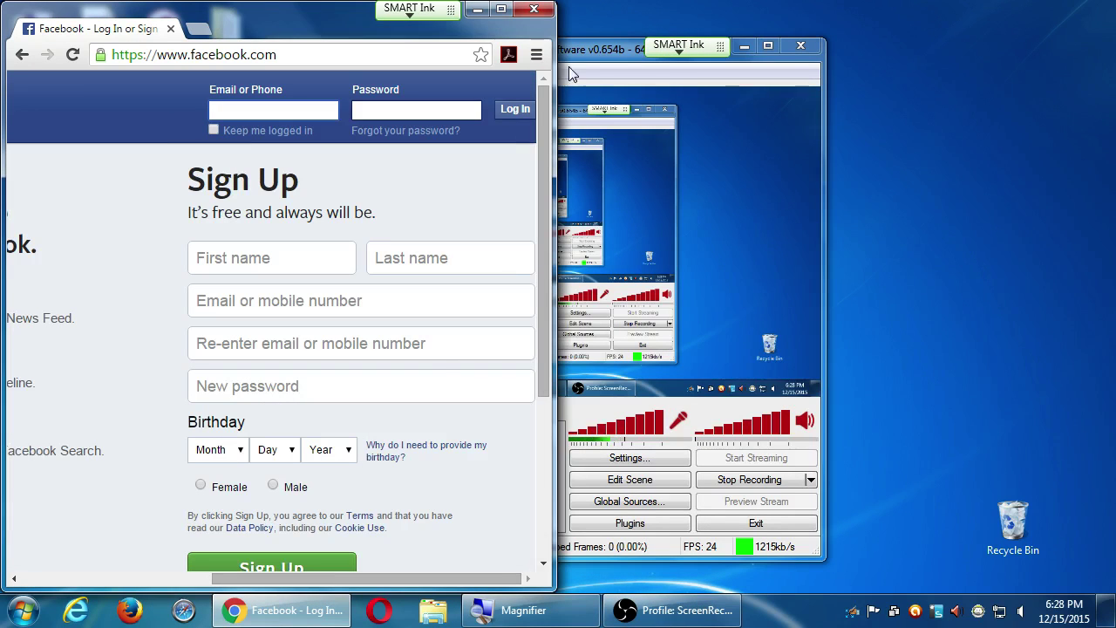
{"action": "left_click", "coordinate": [564, 78]}
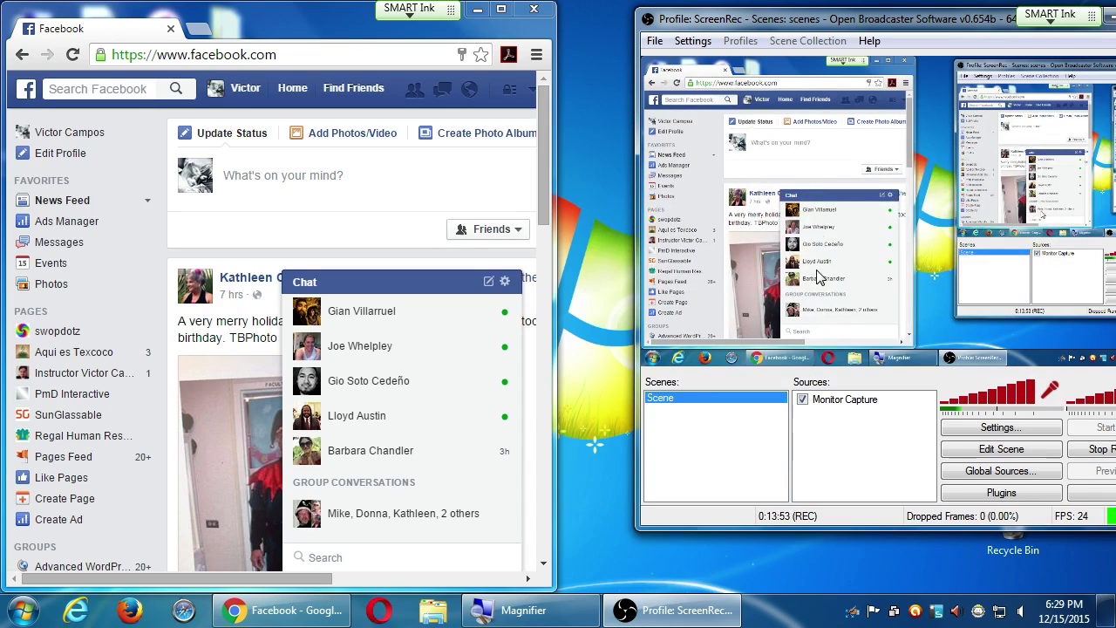
- Move the OBS recorder to the right edge and maximize Chrome over the Facebook feed
{"action": "left_click_drag", "start_coordinate": [797, 18], "coordinate": [320, 177]}
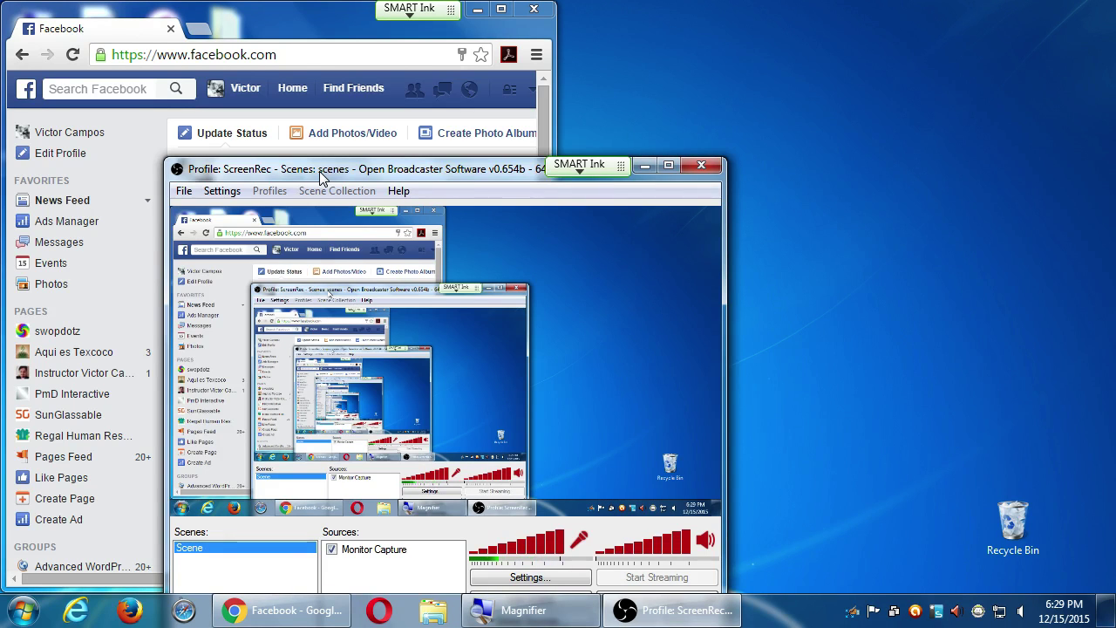
{"action": "left_click_drag", "start_coordinate": [298, 180], "coordinate": [854, 115]}
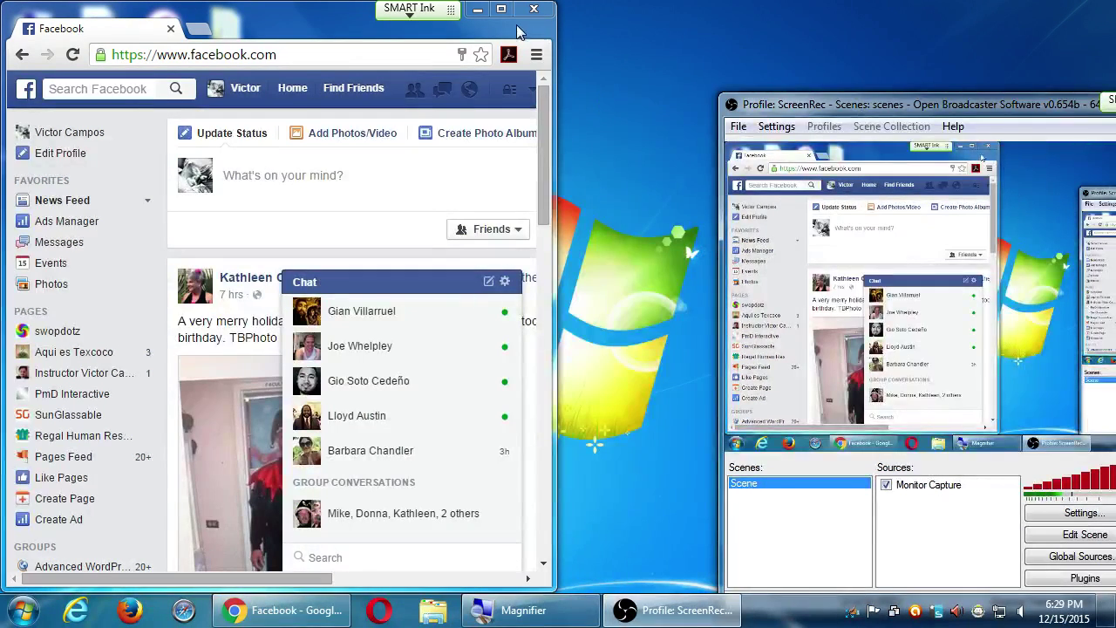
{"action": "left_click", "coordinate": [505, 10]}
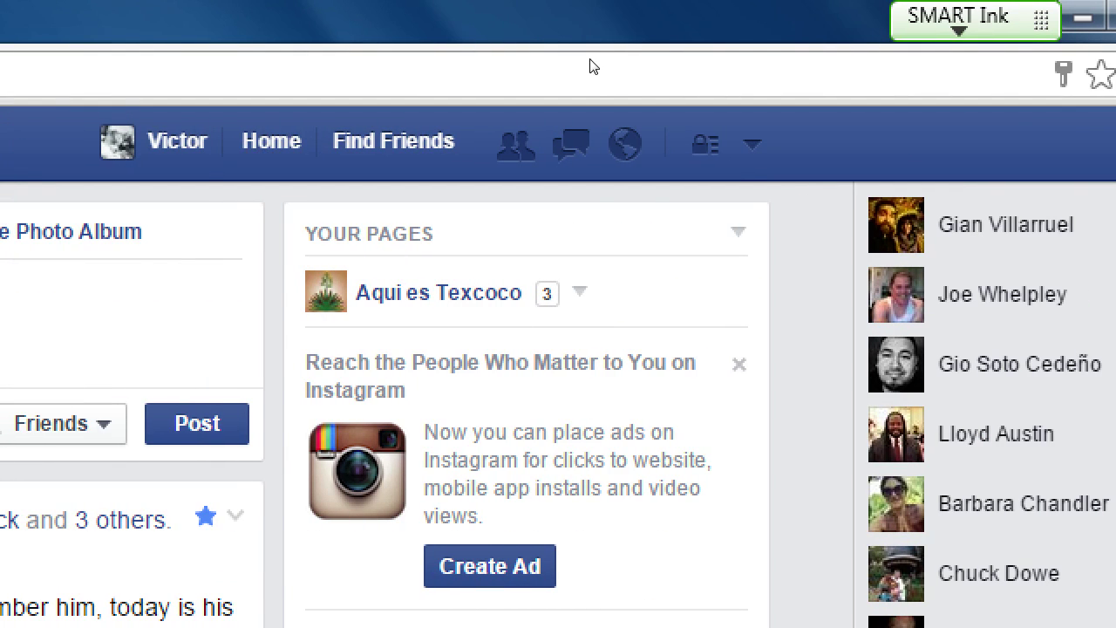
- Reach the account menu via the down-arrow on the blue Facebook top bar
{"action": "key", "text": "Tab"}
{"action": "key", "text": "Tab"}
{"action": "key", "text": "shift+Tab"}
{"action": "key", "text": "Tab"}
{"action": "key", "text": "Tab"}
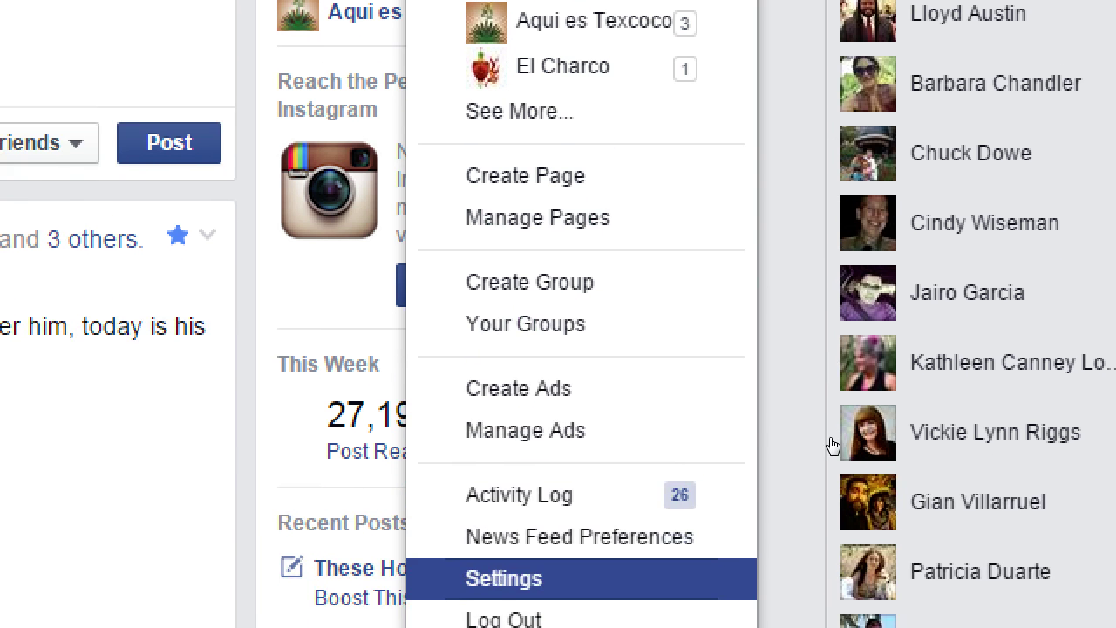
- Choose Create Page from the account drop-down menu
{"action": "key", "text": "Up"}
{"action": "key", "text": "Up"}
{"action": "key", "text": "Up"}
{"action": "key", "text": "Up"}
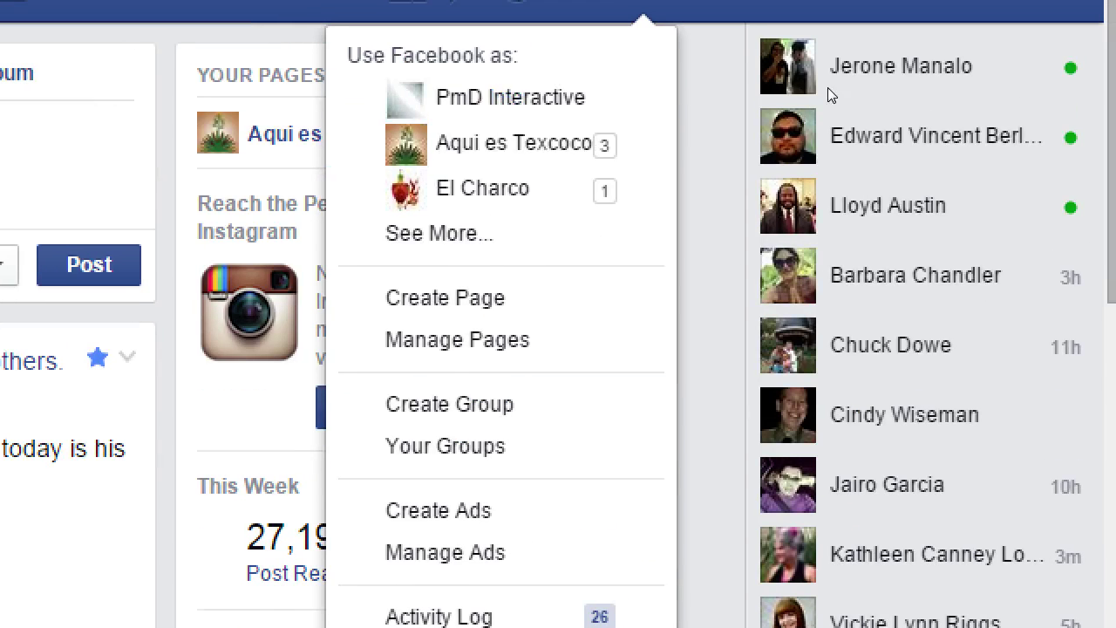
{"action": "key", "text": "Down"}
{"action": "key", "text": "Down"}
{"action": "key", "text": "Down"}
{"action": "key", "text": "Down"}
{"action": "key", "text": "Down"}
{"action": "key", "text": "Down"}
{"action": "key", "text": "Down"}
{"action": "key", "text": "Down"}
{"action": "key", "text": "Down"}
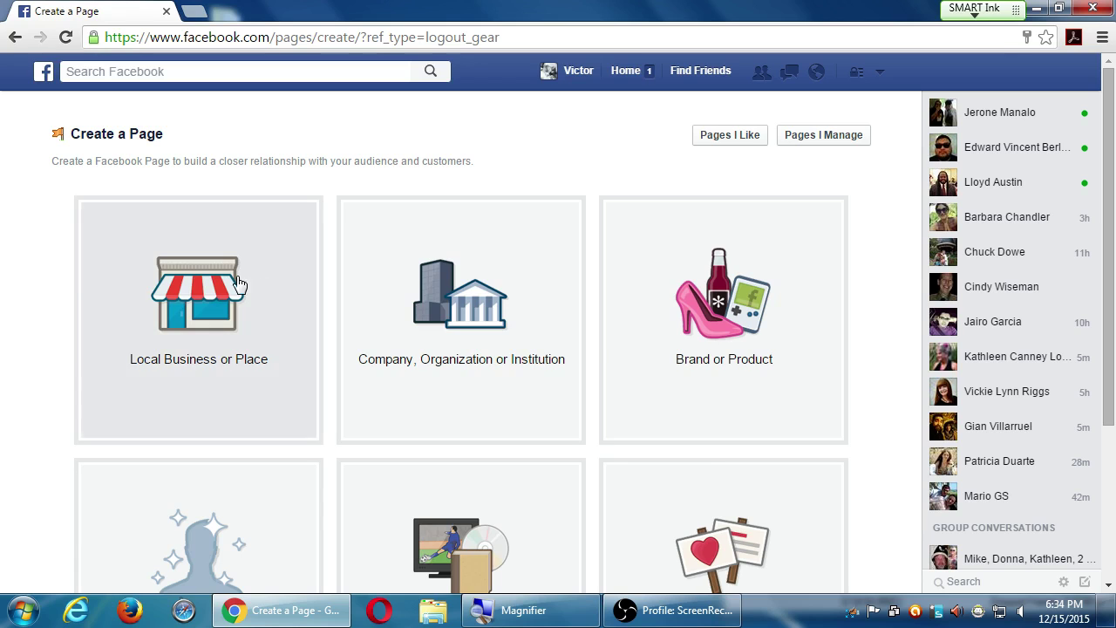
- Pick the Local Business or Place tile to reveal its category, name and address form
{"action": "scroll", "coordinate": [194, 492], "scroll_direction": "down", "scroll_amount": 3}
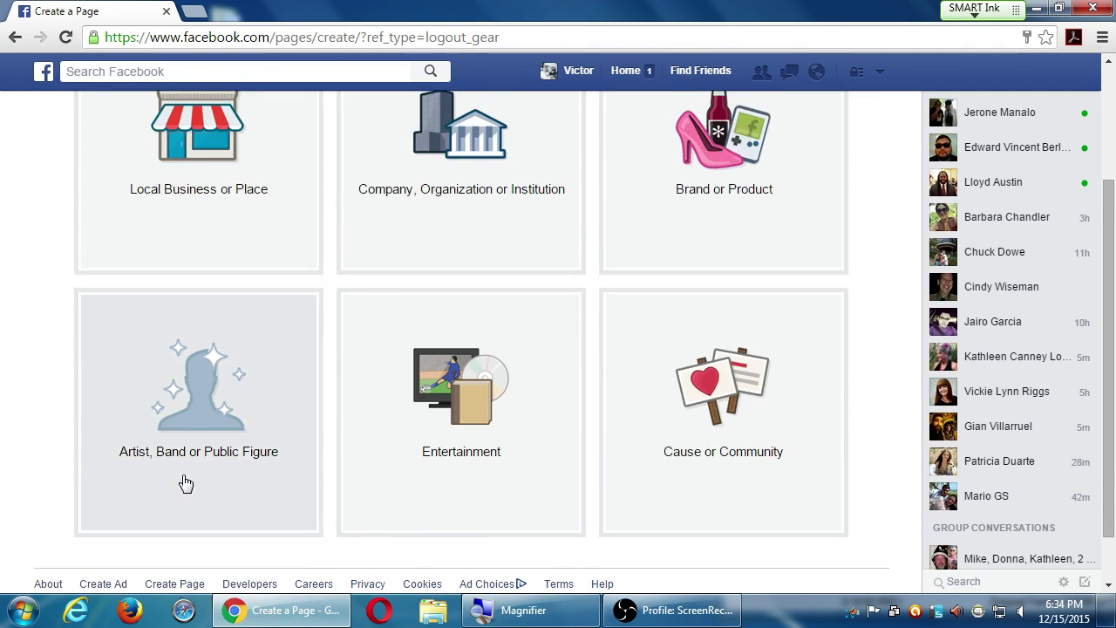
{"action": "scroll", "coordinate": [183, 479], "scroll_direction": "up", "scroll_amount": 3}
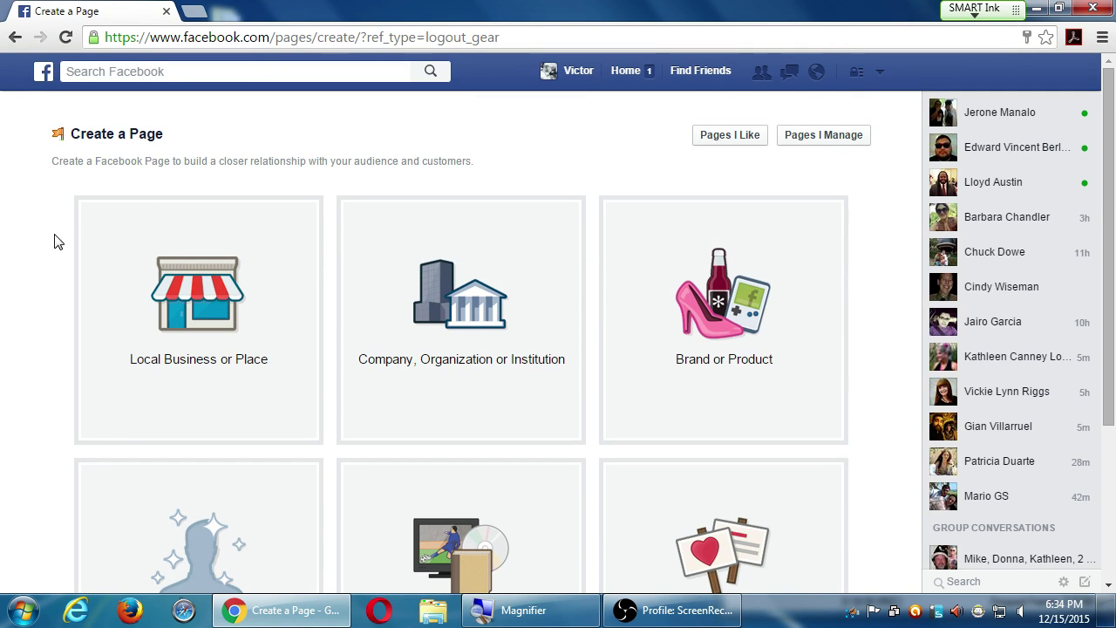
{"action": "scroll", "coordinate": [10, 290], "scroll_direction": "down", "scroll_amount": 1}
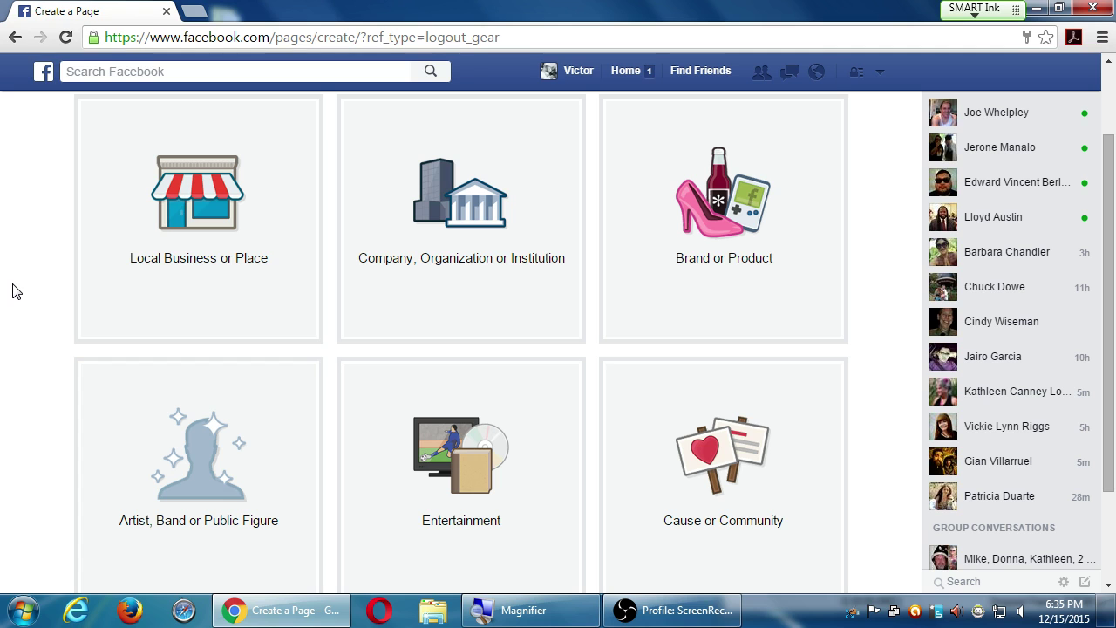
{"action": "left_click", "coordinate": [195, 238]}
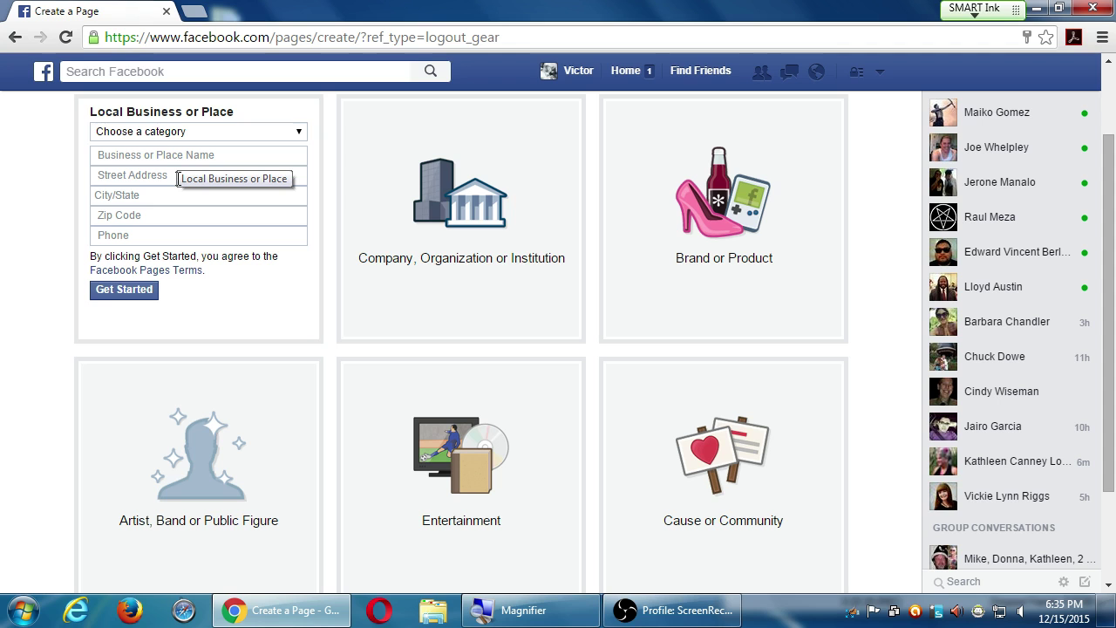
- Preview the page-type tiles, settling on Company, Organization or Institution
{"action": "left_click", "coordinate": [420, 216]}
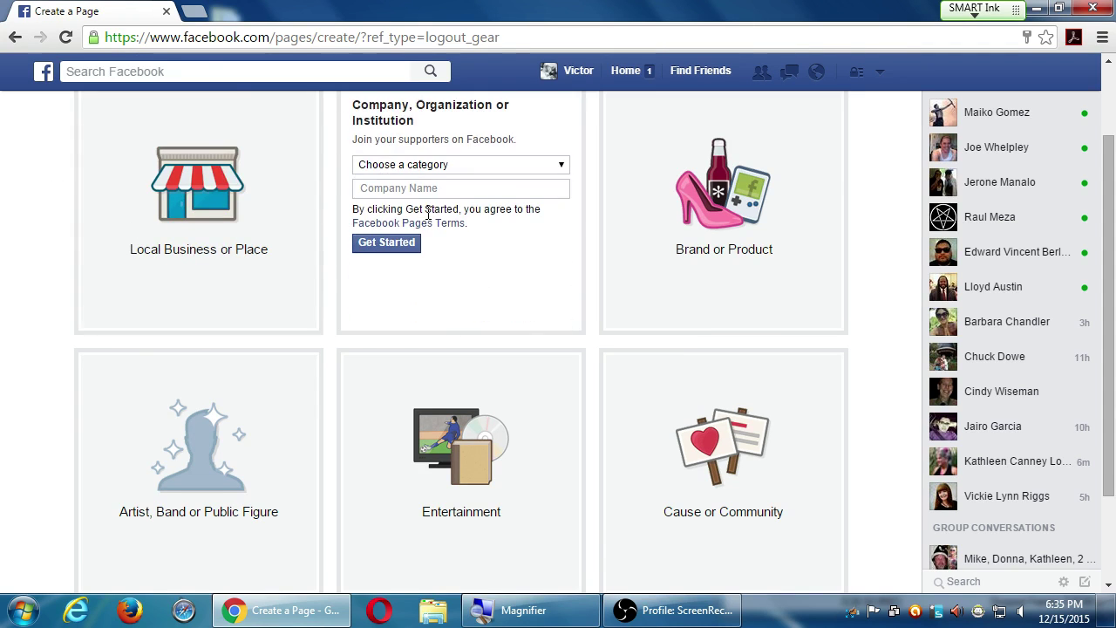
{"action": "left_click", "coordinate": [205, 190]}
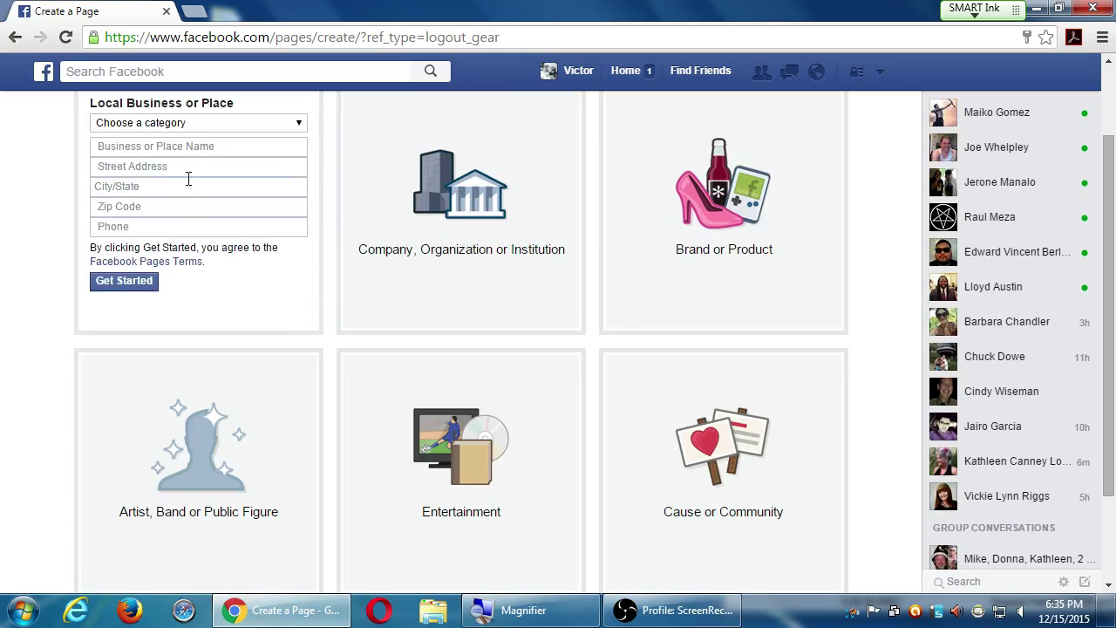
{"action": "left_click", "coordinate": [186, 228]}
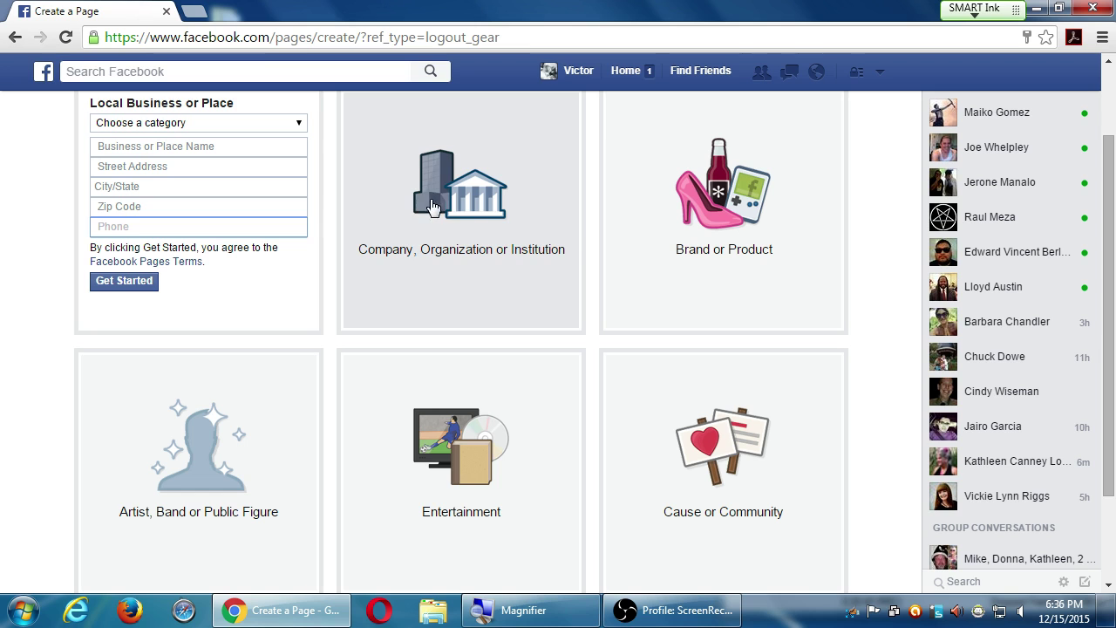
{"action": "left_click", "coordinate": [443, 207]}
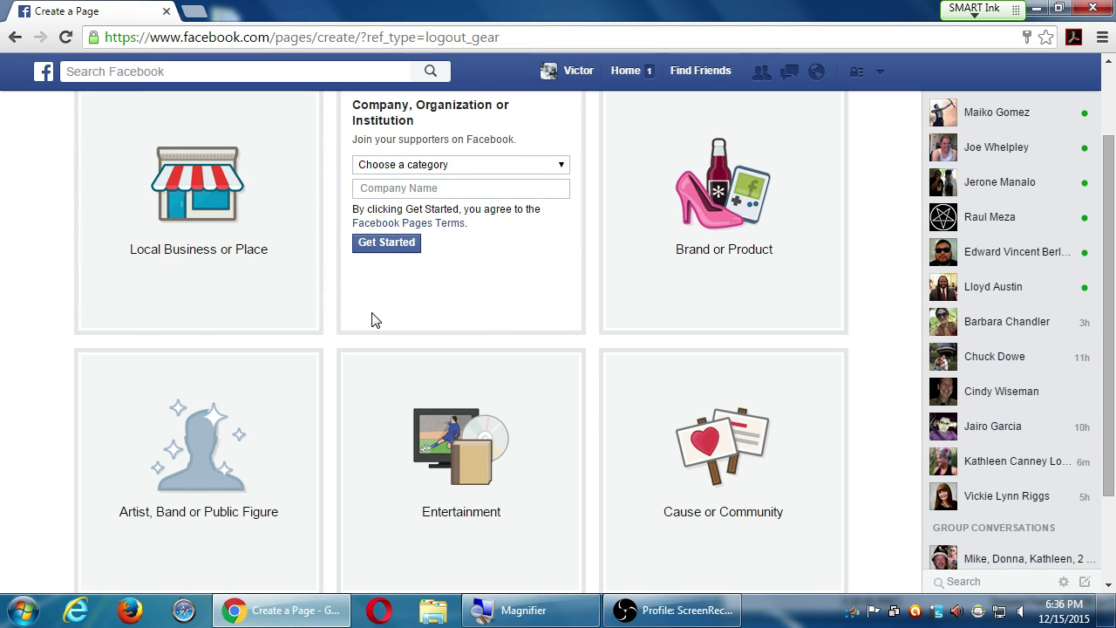
{"action": "scroll", "coordinate": [374, 319], "scroll_direction": "up", "scroll_amount": 1}
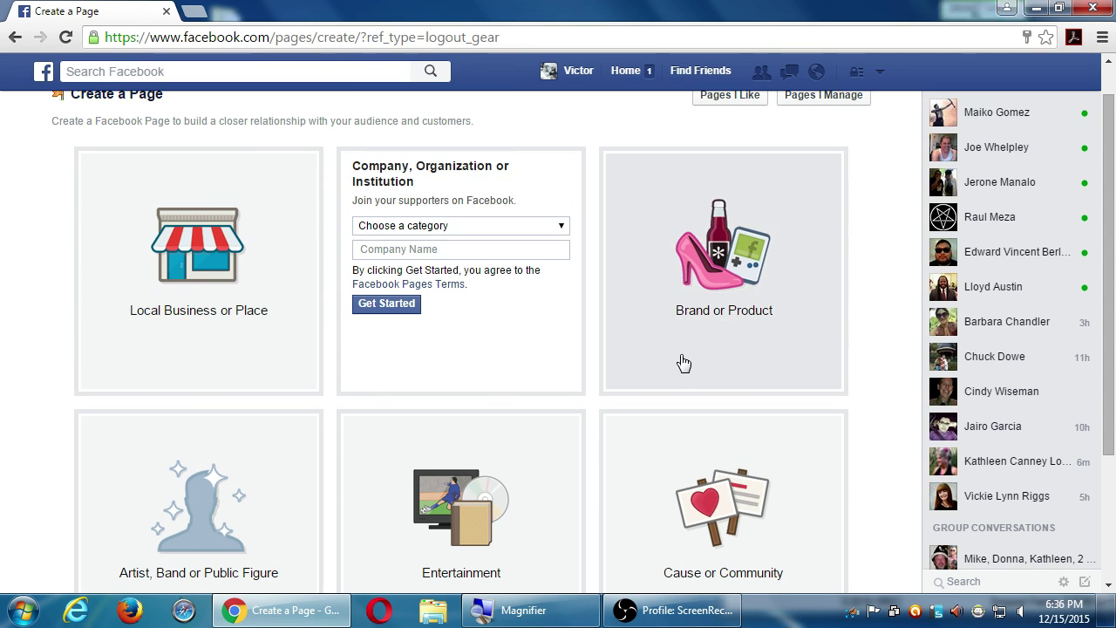
{"action": "left_click", "coordinate": [683, 364]}
{"action": "left_click", "coordinate": [669, 463]}
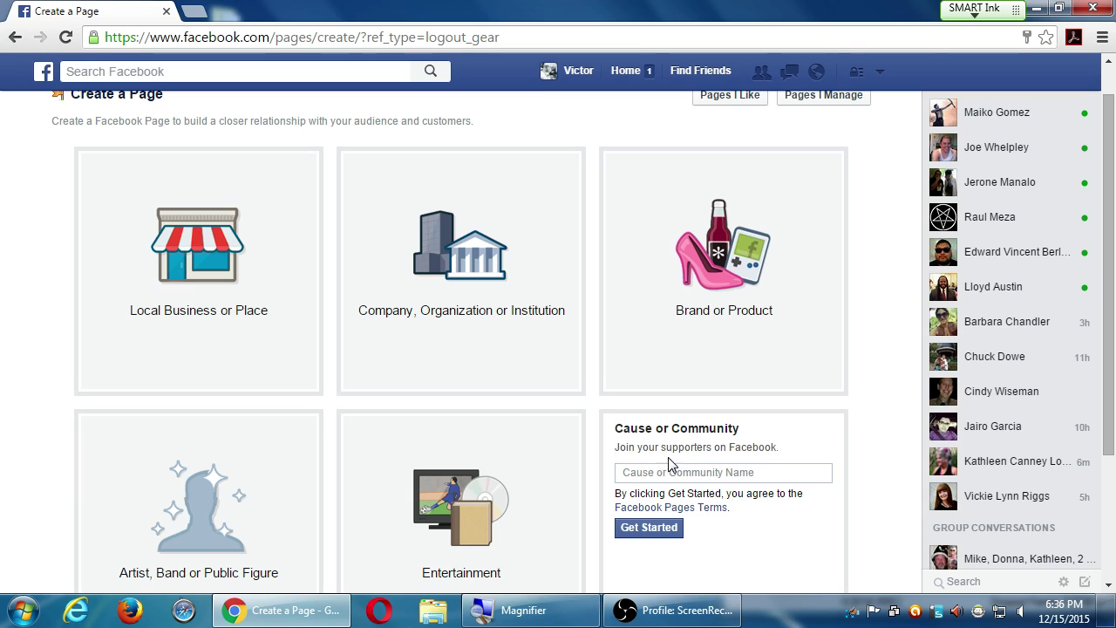
{"action": "left_click", "coordinate": [498, 466]}
{"action": "left_click", "coordinate": [248, 456]}
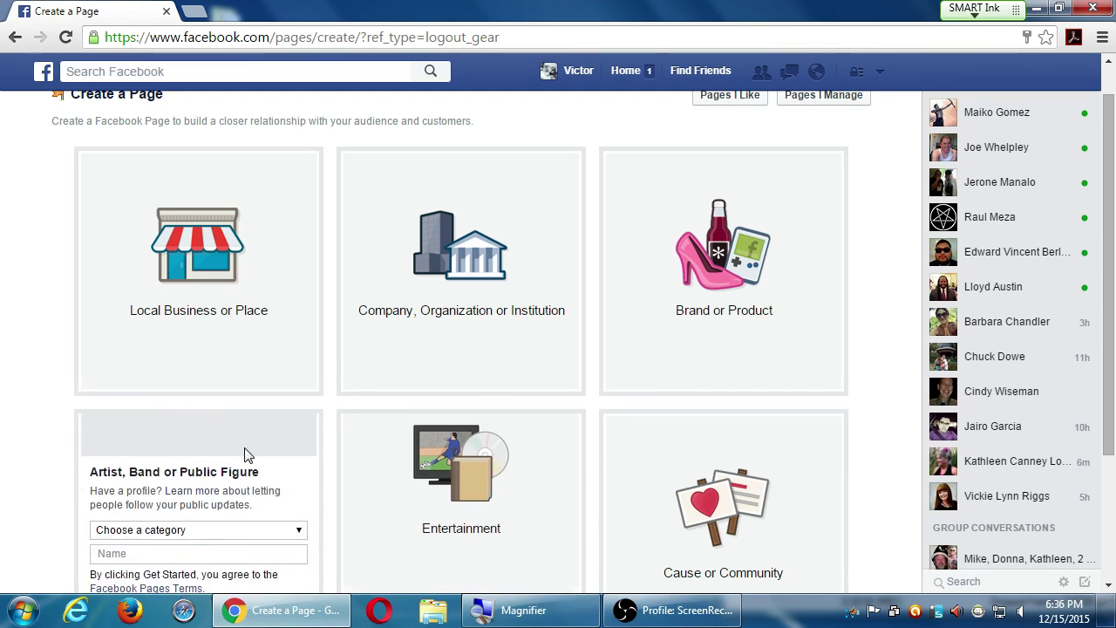
{"action": "left_click", "coordinate": [431, 347]}
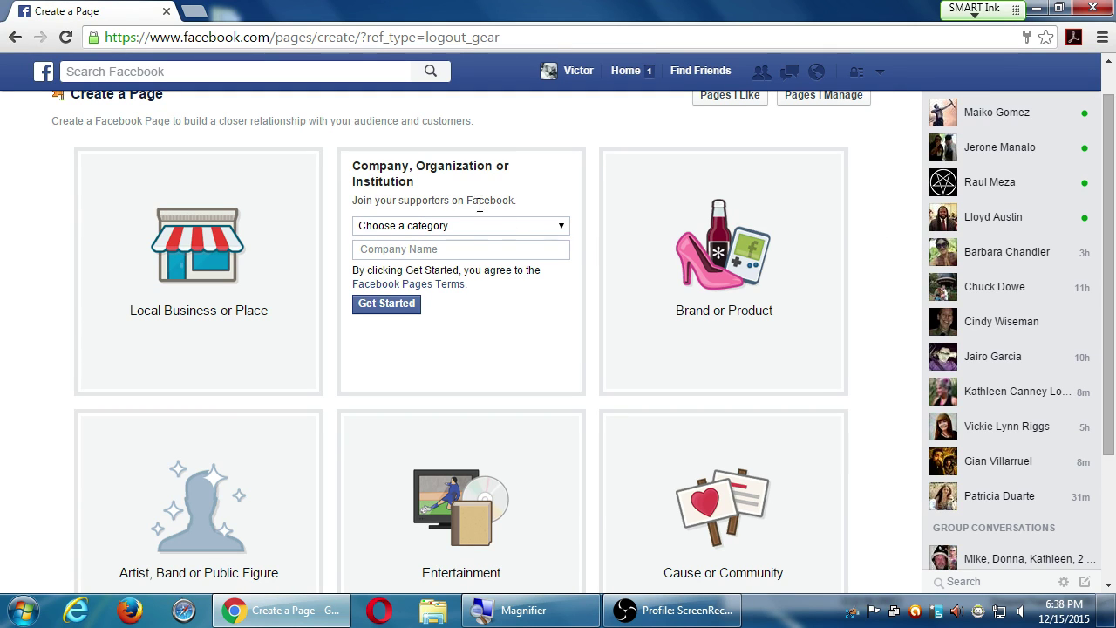
- Choose Food/Beverages from the page category dropdown
{"action": "left_click", "coordinate": [453, 225]}
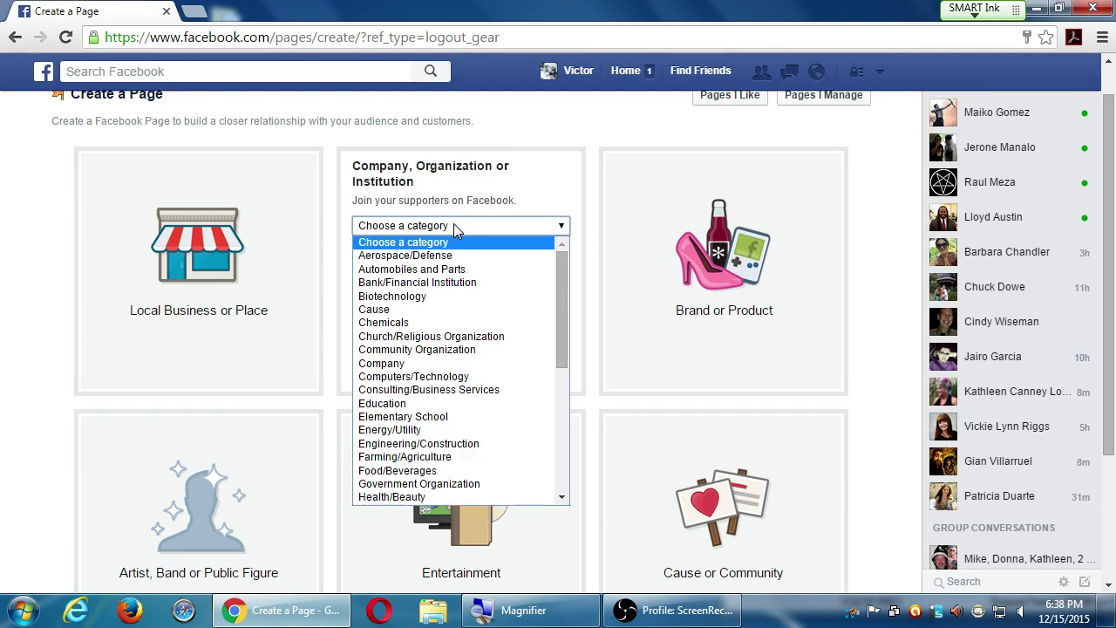
{"action": "left_click", "coordinate": [560, 485]}
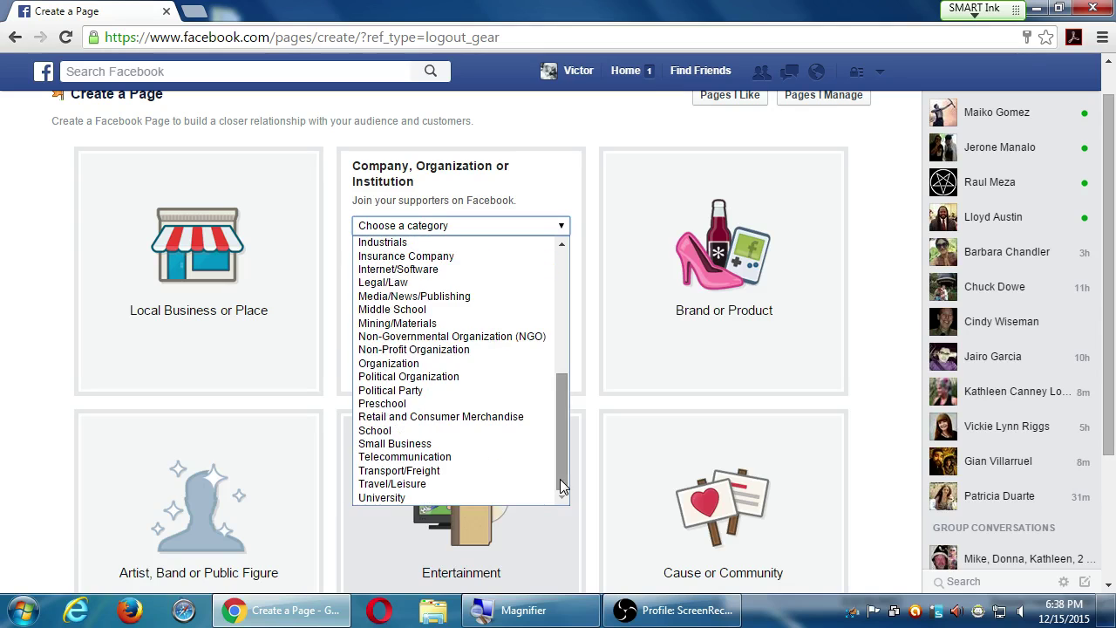
{"action": "left_click", "coordinate": [560, 331]}
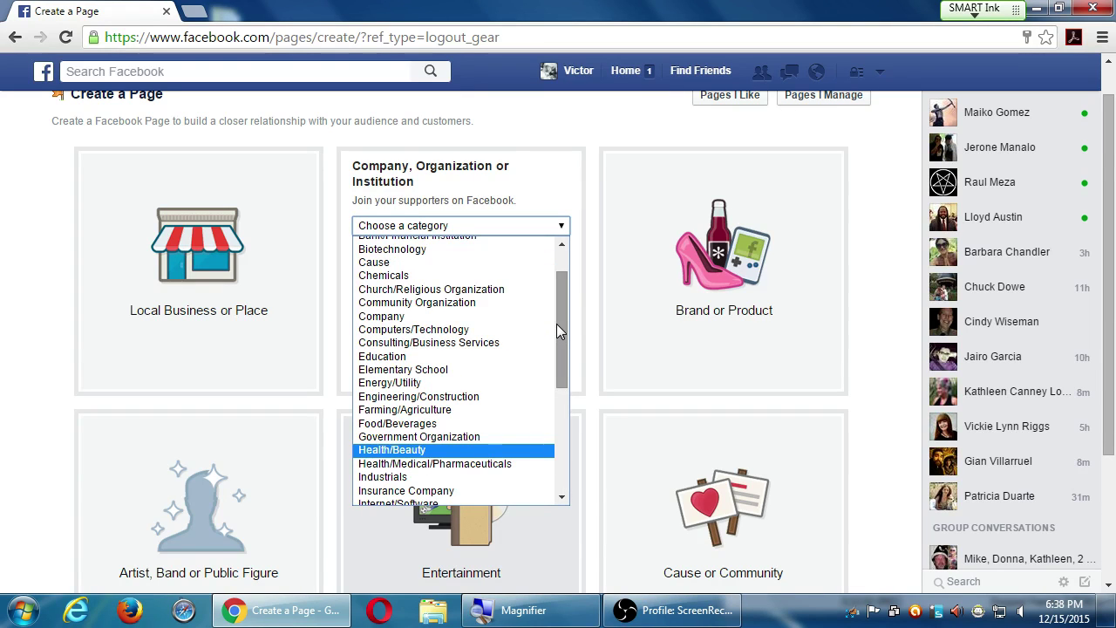
{"action": "left_click", "coordinate": [426, 423]}
{"action": "left_click", "coordinate": [448, 229]}
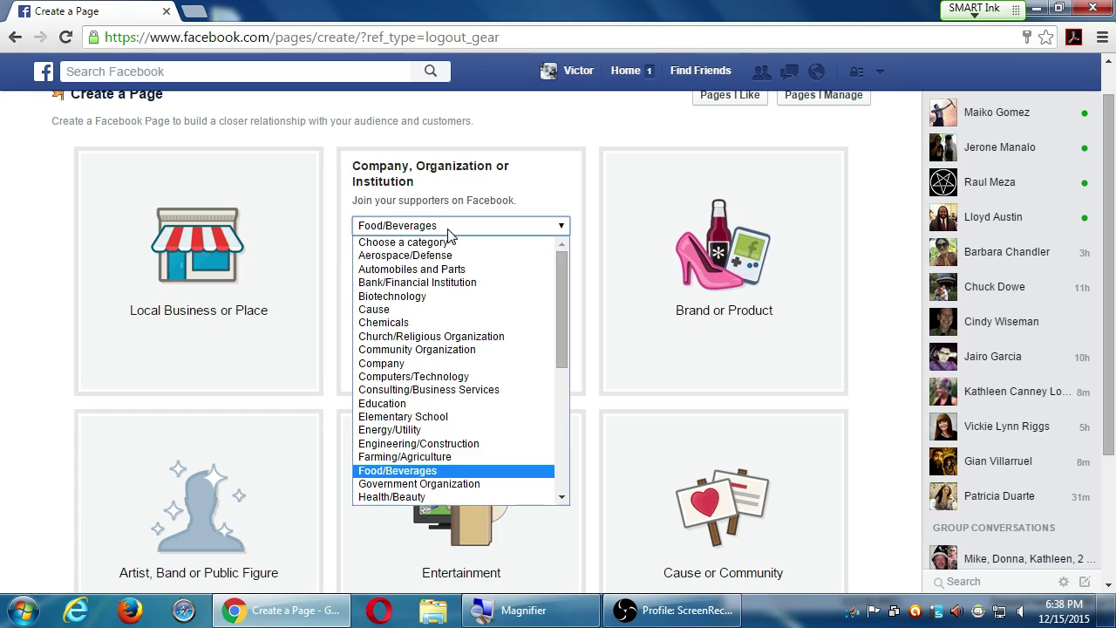
{"action": "left_click", "coordinate": [590, 132]}
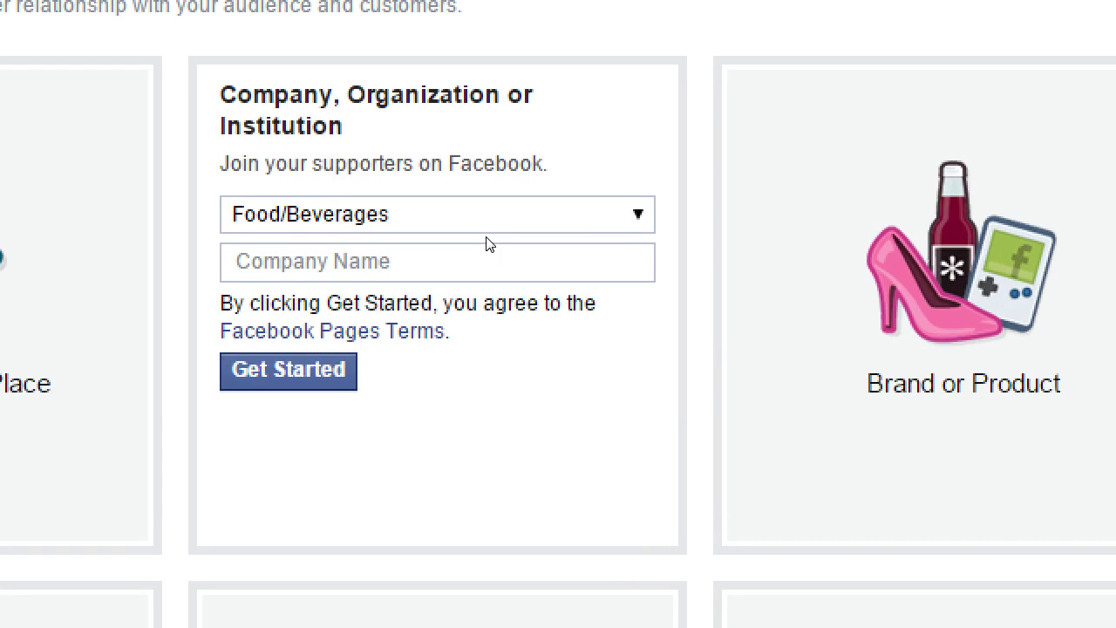
- Enter 'Victor's Bakery' in the Company Name field
{"action": "left_click", "coordinate": [476, 245]}
{"action": "type", "text": "Baker"}
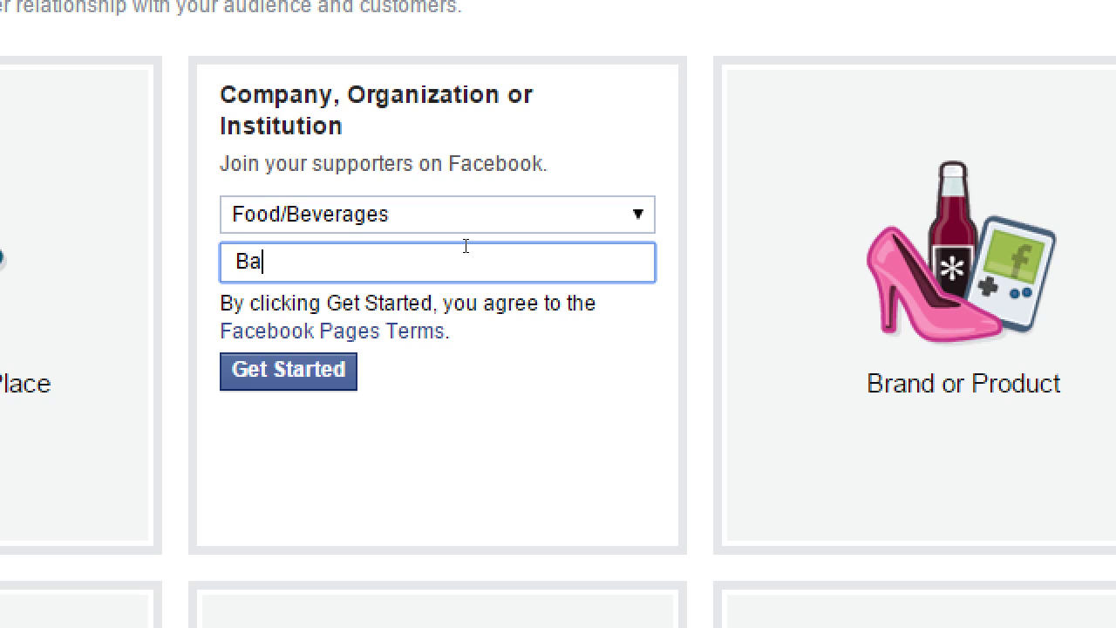
{"action": "key", "text": "BackSpace"}
{"action": "key", "text": "BackSpace"}
{"action": "key", "text": "BackSpace"}
{"action": "key", "text": "BackSpace"}
{"action": "key", "text": "BackSpace"}
{"action": "type", "text": "Victor's Bakery"}
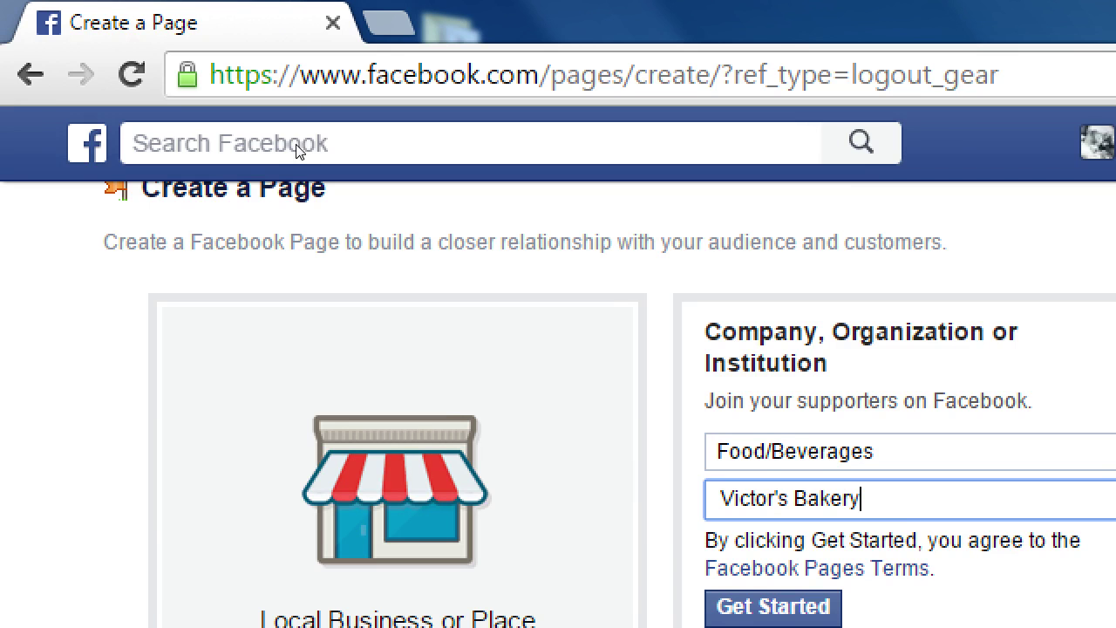
{"action": "left_click", "coordinate": [302, 70]}
{"action": "type", "text": "faceobo"}
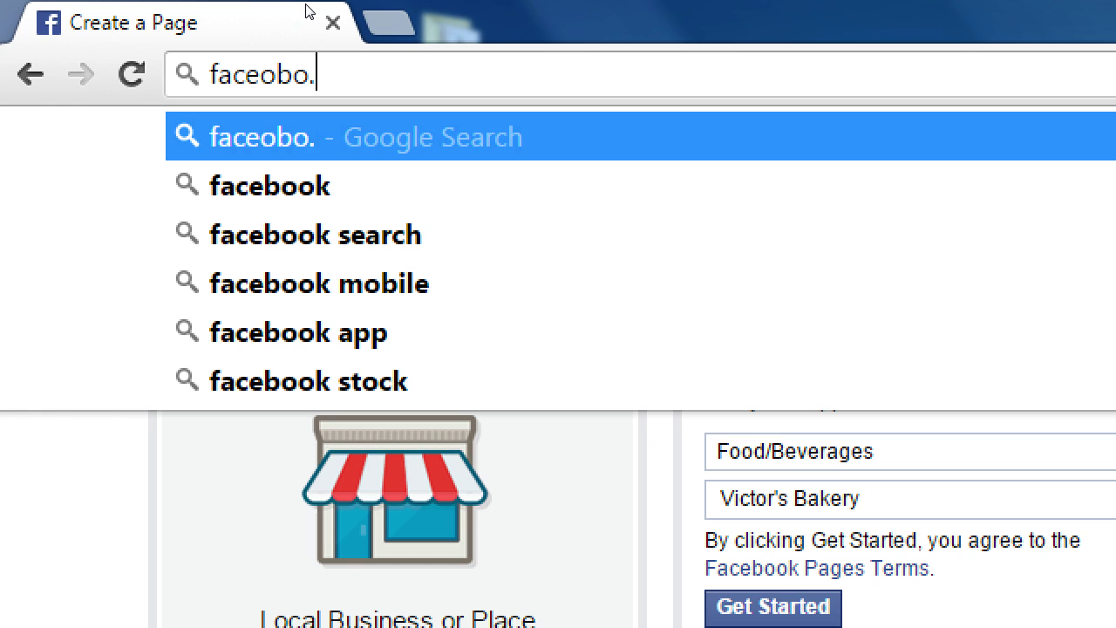
{"action": "type", "text": ".com/victorba"}
{"action": "key", "text": "BackSpace"}
{"action": "type", "text": "akeyr"}
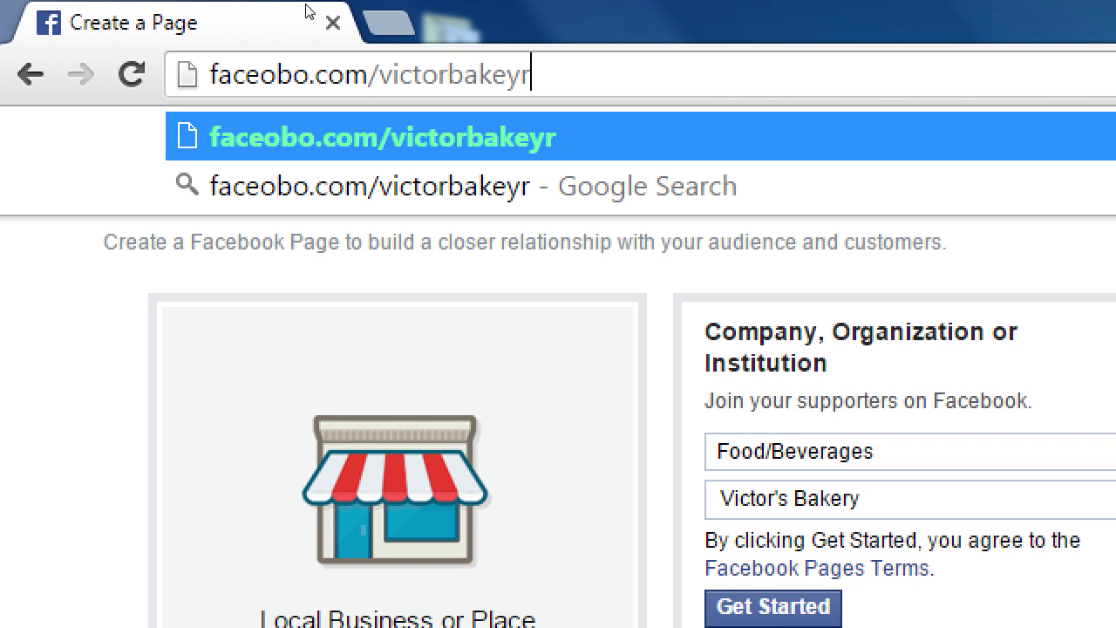
{"action": "key", "text": "ctrl+a"}
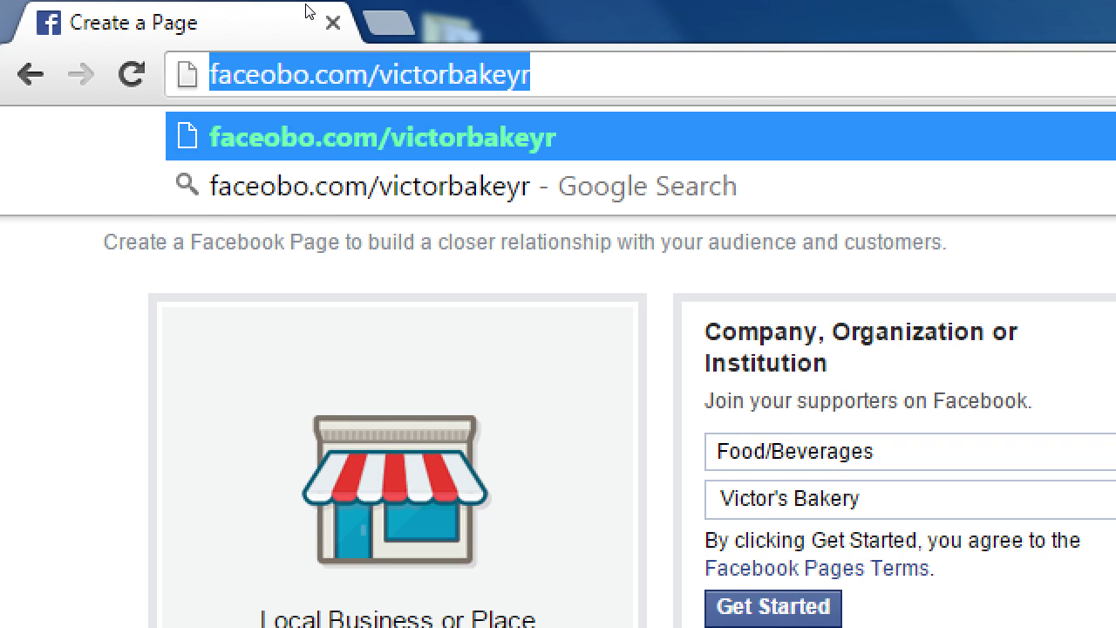
{"action": "key", "text": "BackSpace"}
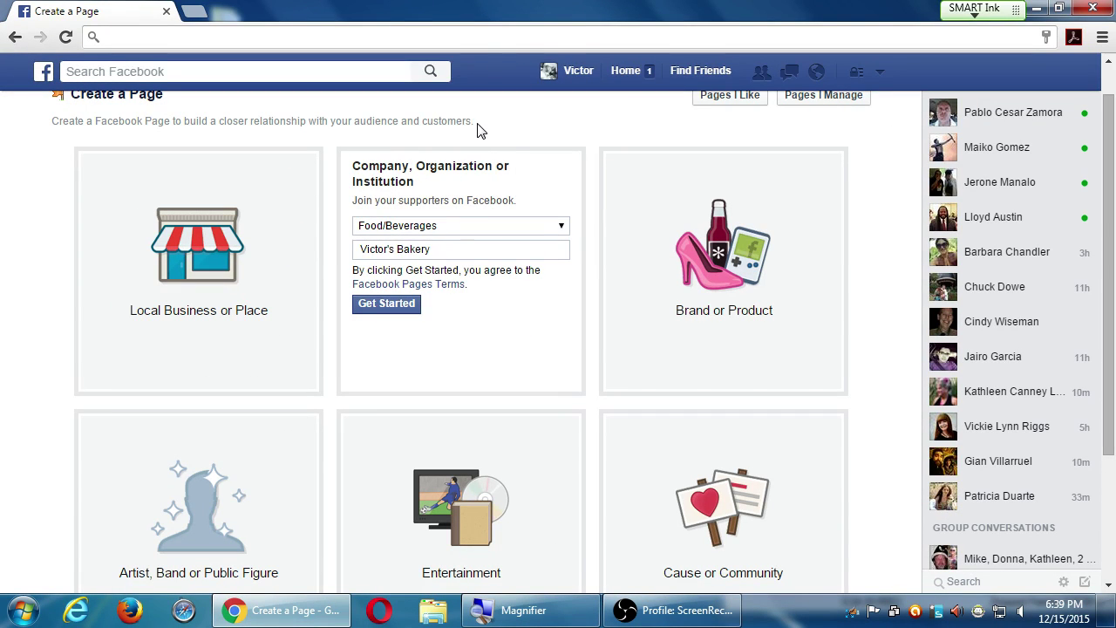
{"action": "scroll", "coordinate": [478, 155], "scroll_direction": "up", "scroll_amount": 1}
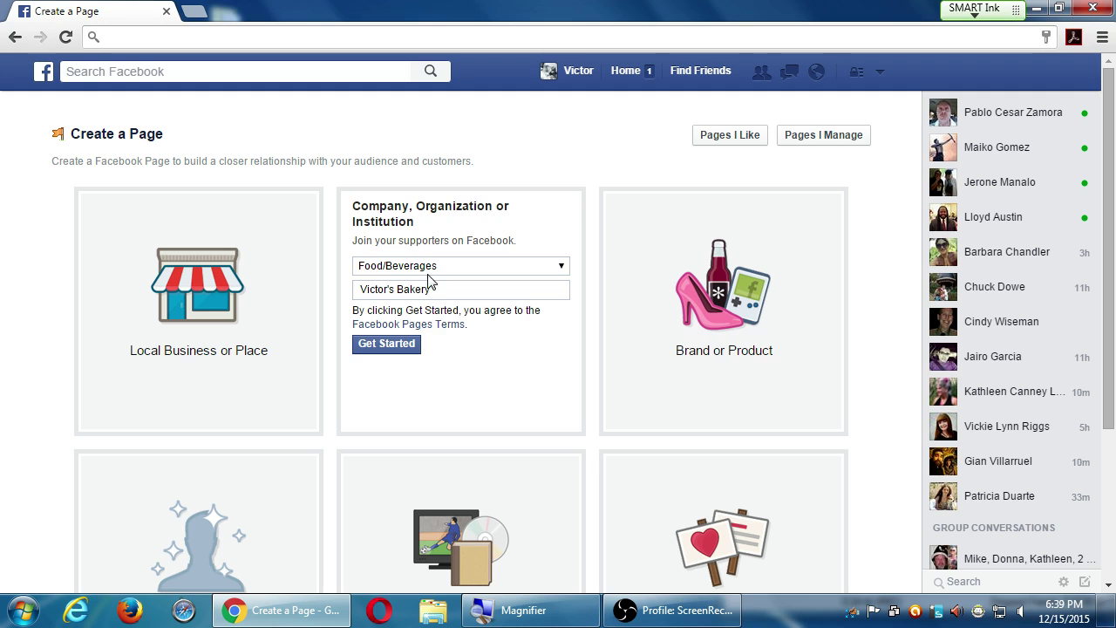
- Create the Victor's Bakery page with Get Started, opening the Set Up wizard
{"action": "left_click", "coordinate": [400, 347]}
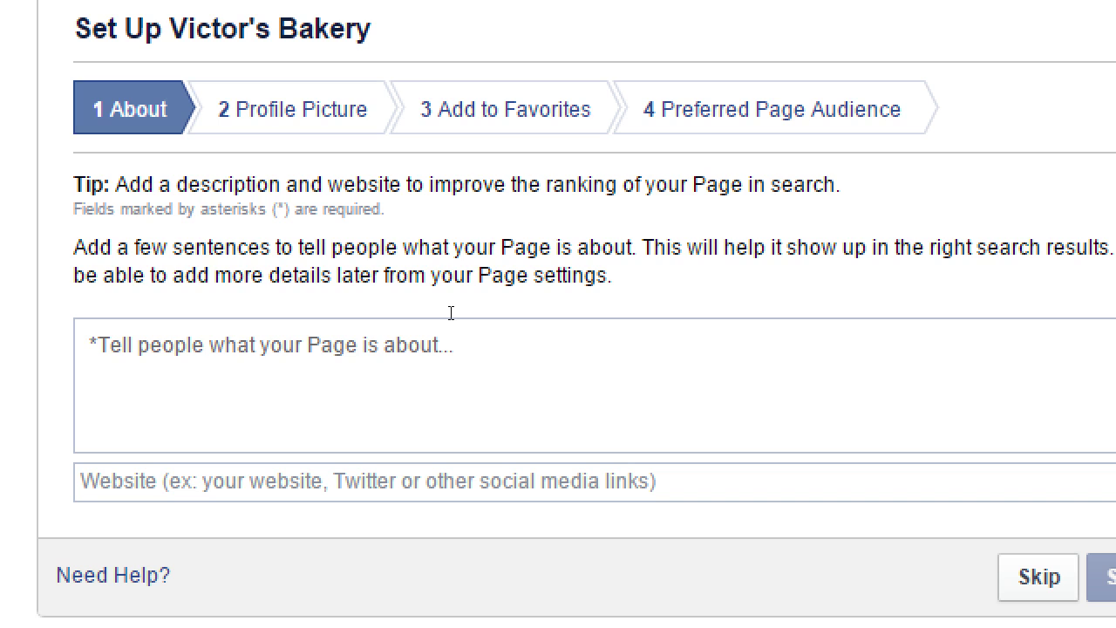
- Write the Eastlake San Diego vegan-friendly, gluten-free description ending 'traditional baked goods.'
{"action": "type", "text": "San Diego-based bakery in the heart of "}
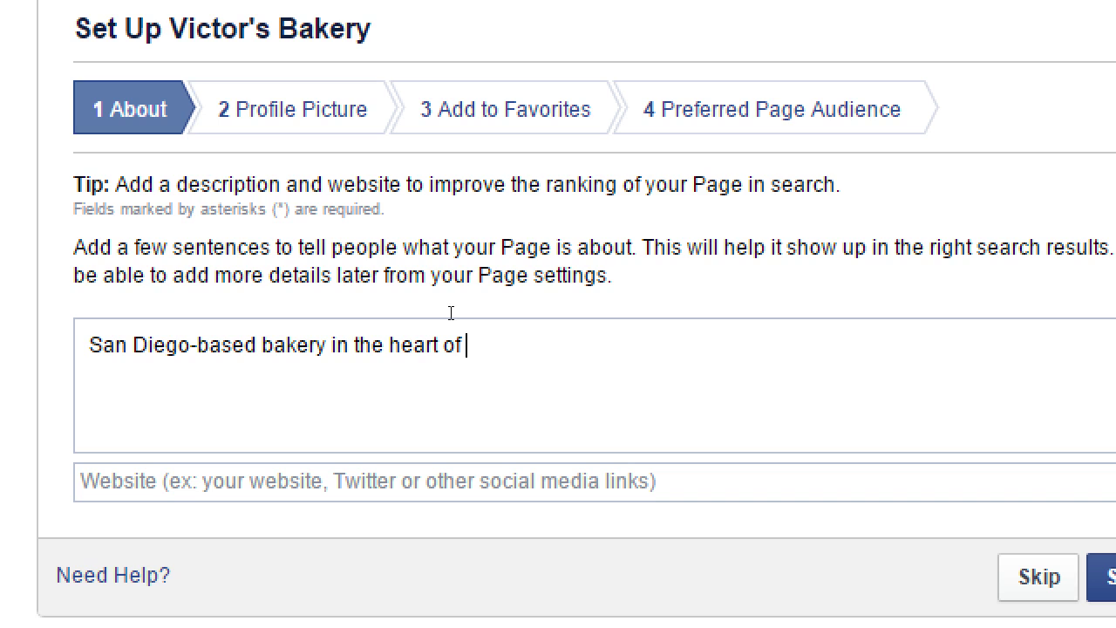
{"action": "type", "text": "Eastlake. We specialize in v"}
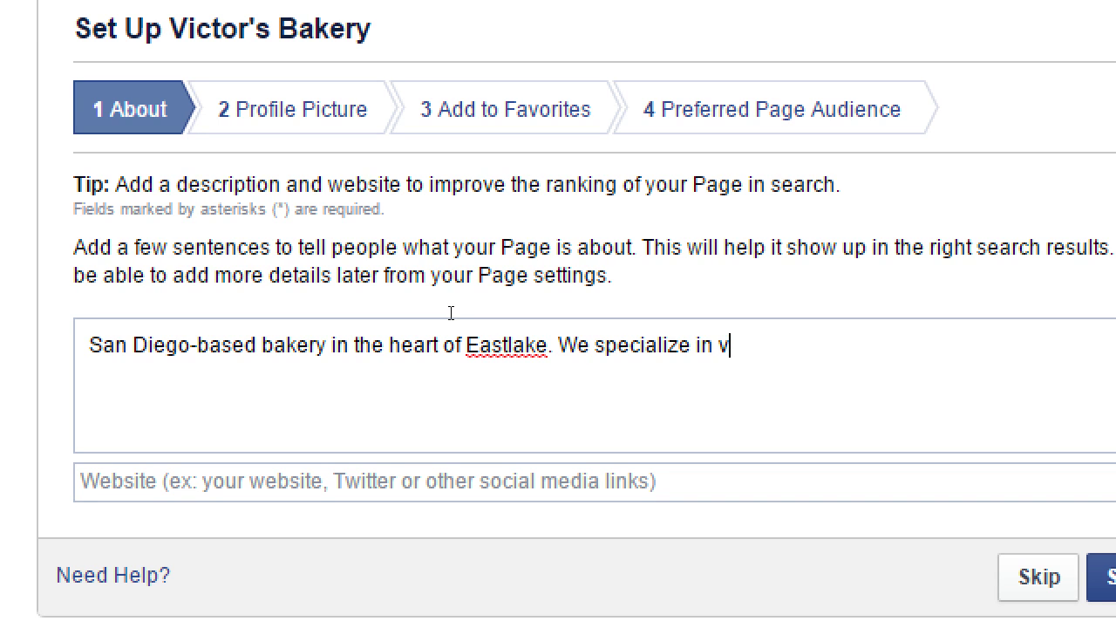
{"action": "type", "text": "egan, gl"}
{"action": "key", "text": "BackSpace"}
{"action": "key", "text": "BackSpace"}
{"action": "key", "text": "BackSpace"}
{"action": "key", "text": "BackSpace"}
{"action": "type", "text": "-friendly, glute"}
{"action": "key", "text": "BackSpace"}
{"action": "type", "text": "ten-free, modern takes on"}
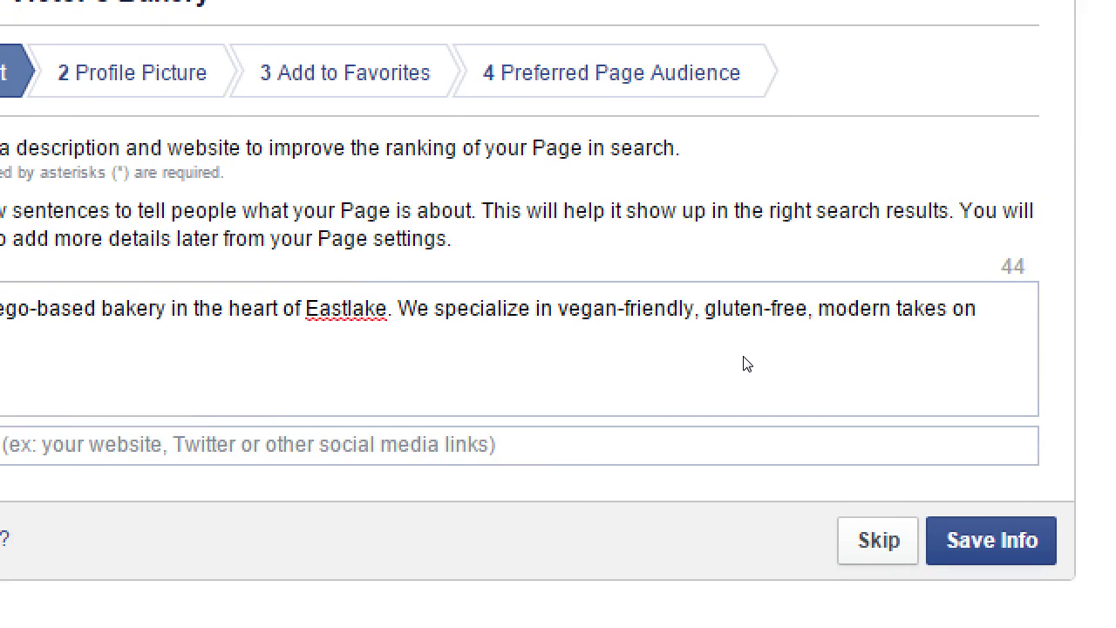
{"action": "type", "text": "traditio"}
{"action": "key", "text": "BackSpace"}
{"action": "key", "text": "BackSpace"}
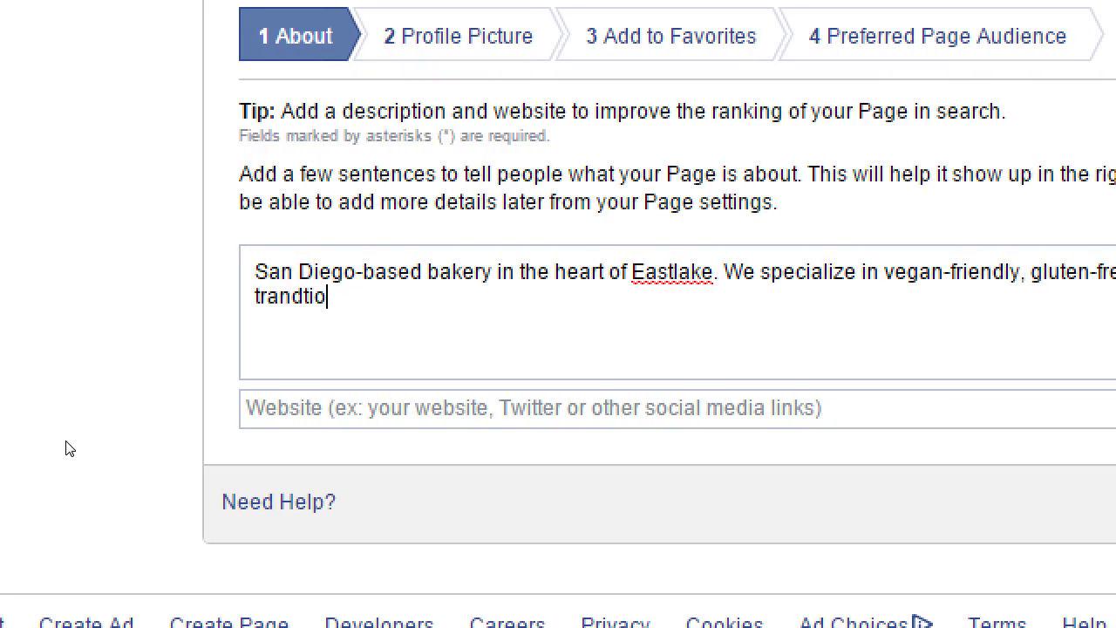
{"action": "key", "text": "BackSpace"}
{"action": "key", "text": "BackSpace"}
{"action": "key", "text": "BackSpace"}
{"action": "key", "text": "BackSpace"}
{"action": "key", "text": "BackSpace"}
{"action": "key", "text": "BackSpace"}
{"action": "type", "text": "traditional baked goods."}
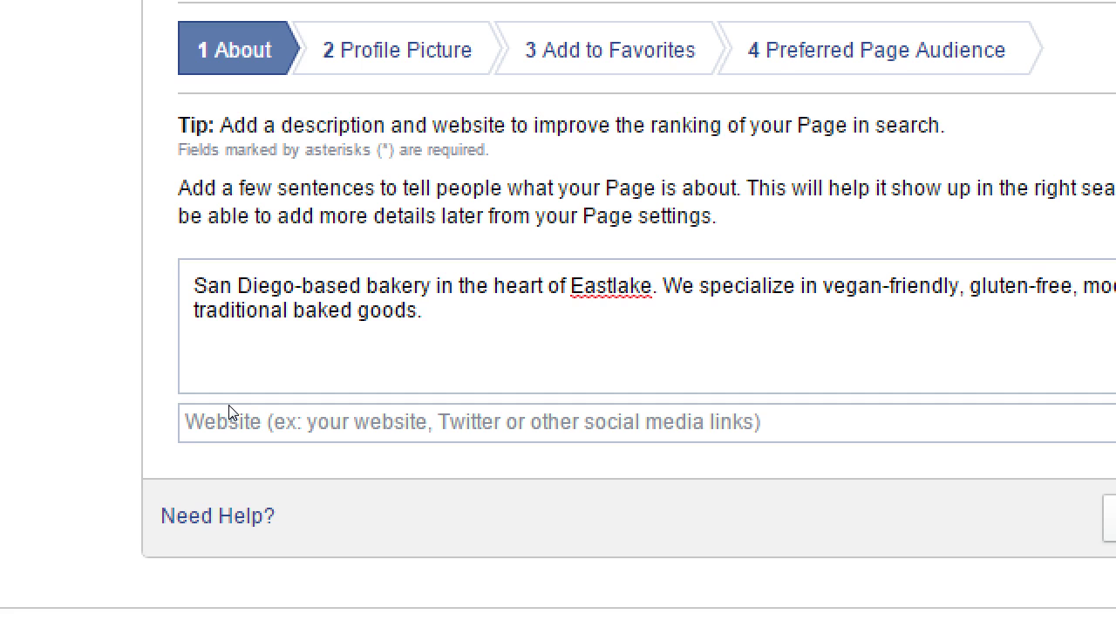
{"action": "left_click", "coordinate": [229, 412]}
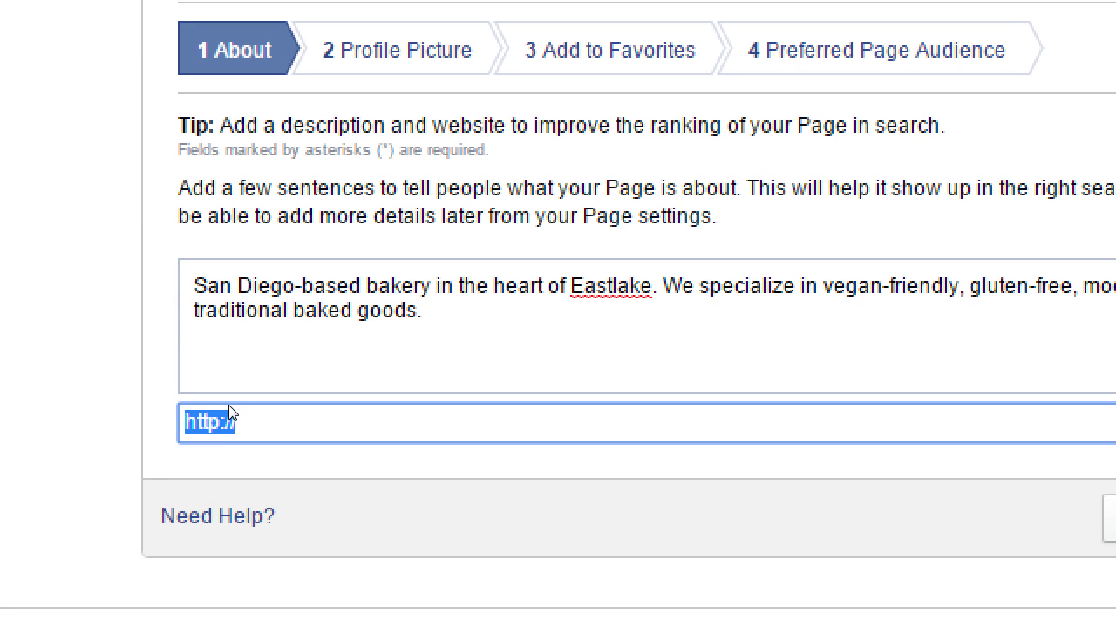
{"action": "key", "text": "End"}
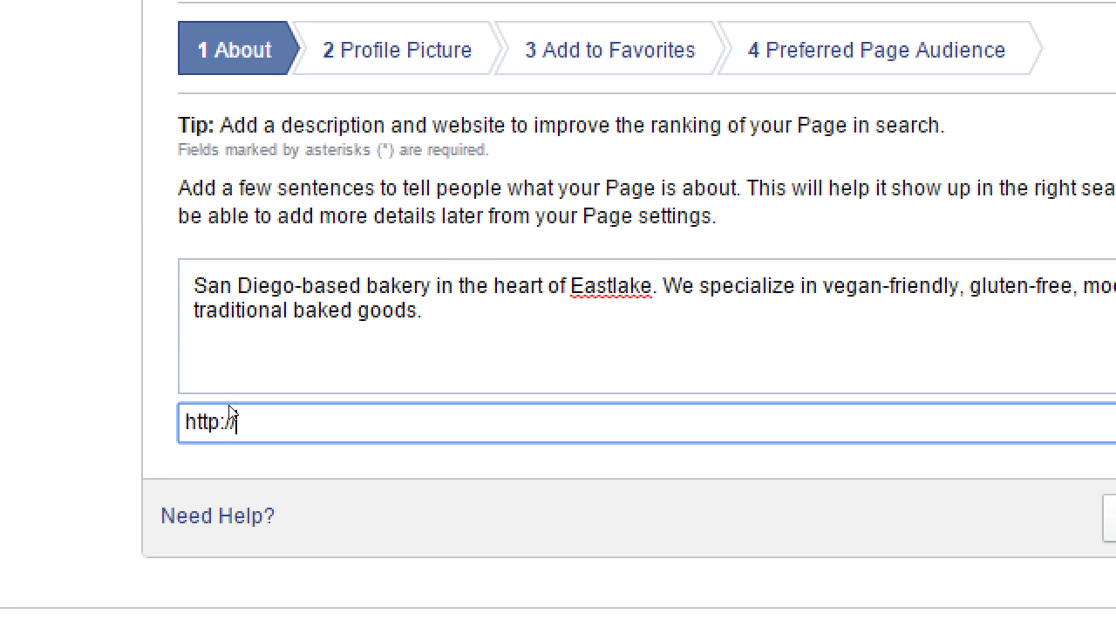
{"action": "type", "text": "victorsbakery.com"}
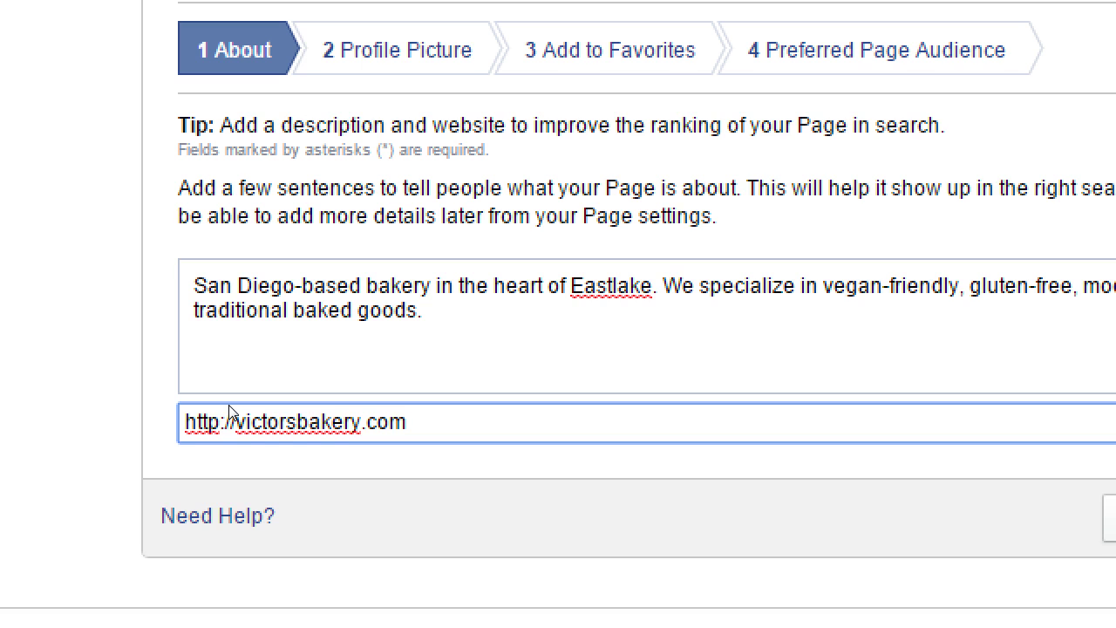
{"action": "type", "text": "/"}
{"action": "type", "text": "fb-welc"}
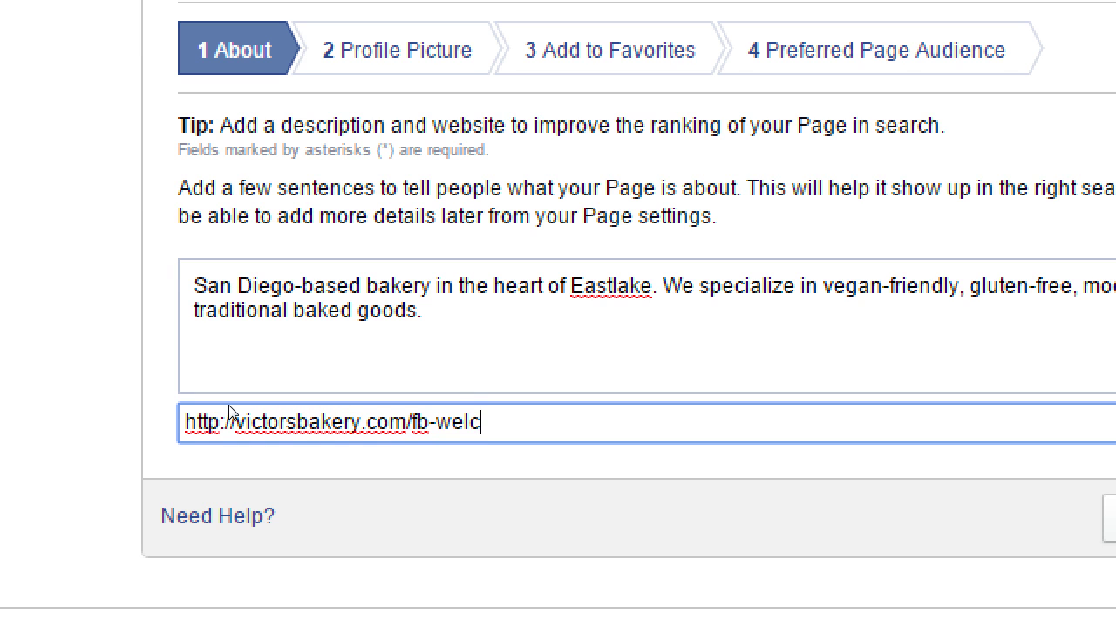
{"action": "type", "text": "ome.html"}
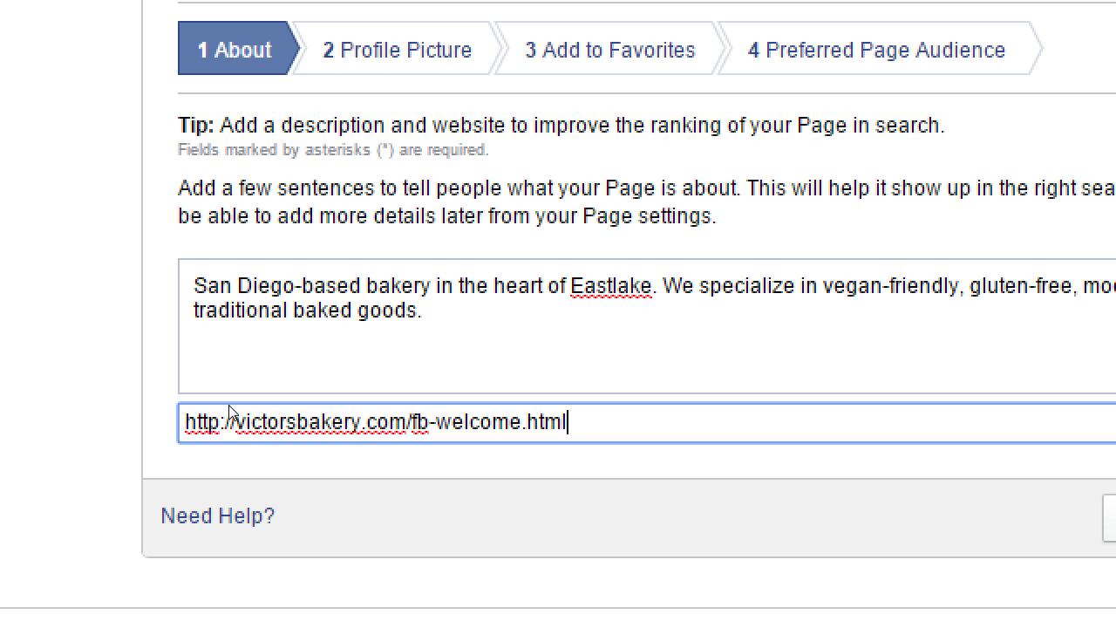
{"action": "left_click", "coordinate": [447, 329]}
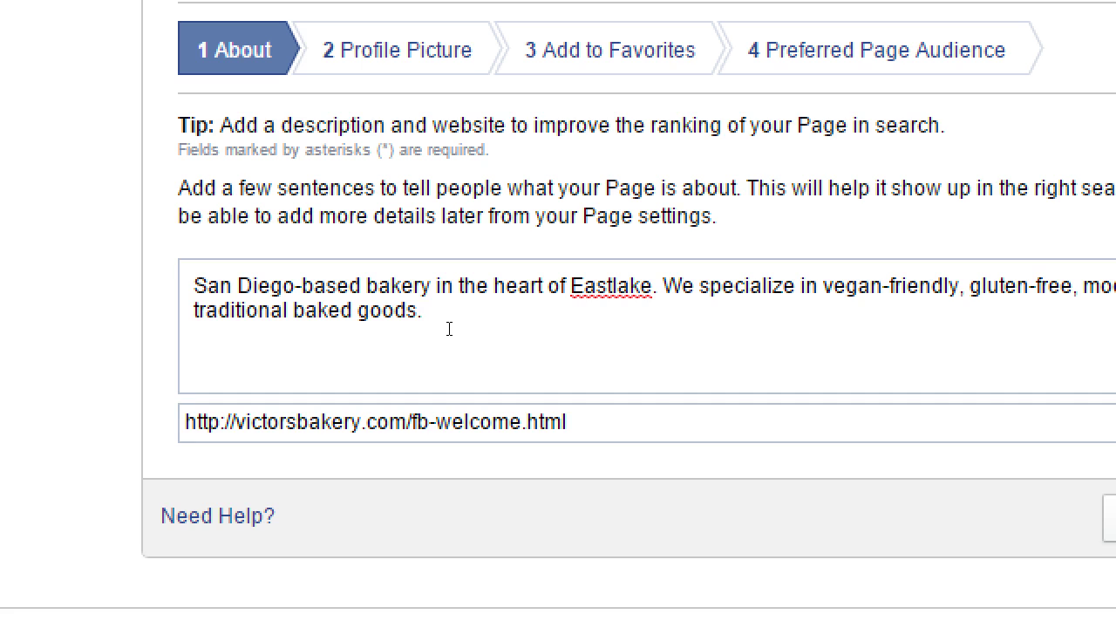
{"action": "type", "text": "Follow the link the"}
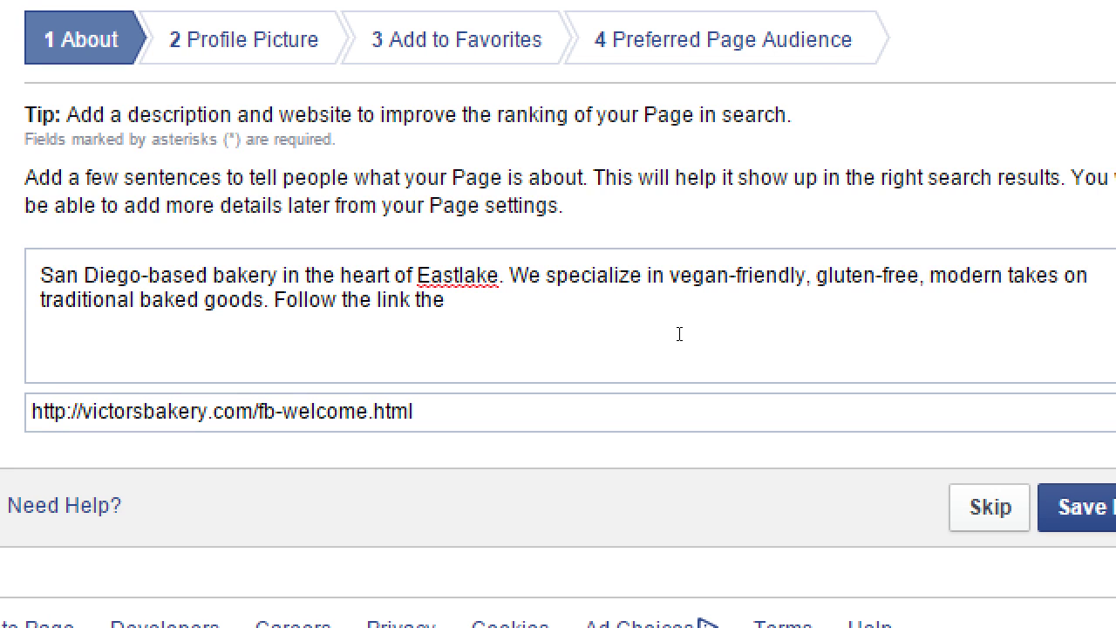
{"action": "key", "text": "BackSpace"}
{"action": "key", "text": "BackSpace"}
{"action": "key", "text": "BackSpace"}
{"action": "key", "text": "BackSpace"}
{"action": "key", "text": "BackSpace"}
{"action": "key", "text": "BackSpace"}
{"action": "key", "text": "BackSpace"}
{"action": "key", "text": "BackSpace"}
{"action": "key", "text": "BackSpace"}
{"action": "key", "text": "BackSpace"}
{"action": "key", "text": "BackSpace"}
{"action": "key", "text": "BackSpace"}
{"action": "key", "text": "BackSpace"}
{"action": "key", "text": "BackSpace"}
{"action": "key", "text": "BackSpace"}
{"action": "key", "text": "BackSpace"}
{"action": "key", "text": "BackSpace"}
{"action": "key", "text": "BackSpace"}
{"action": "key", "text": "BackSpace"}
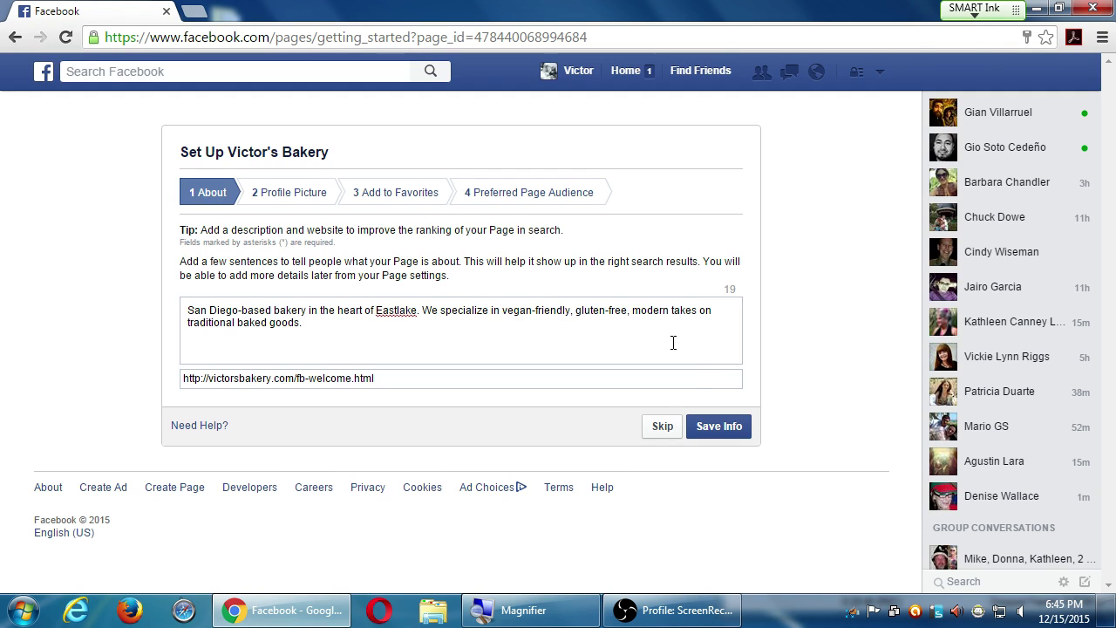
- Save the About info, then skip the Profile Picture step without importing a photo
{"action": "left_click", "coordinate": [717, 427]}
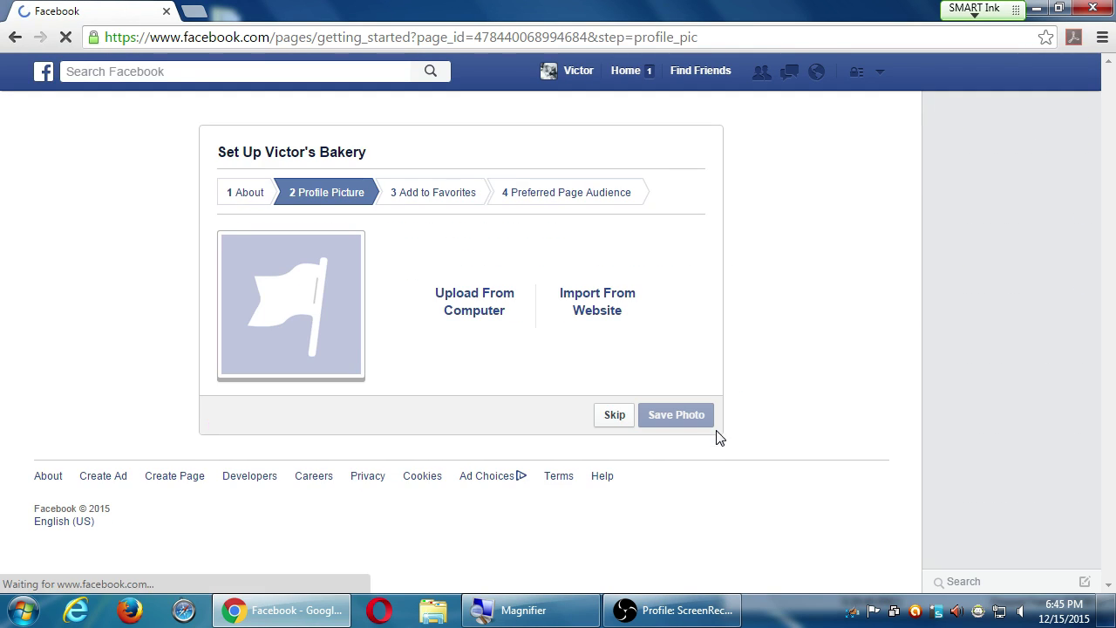
{"action": "key", "text": "super+plus"}
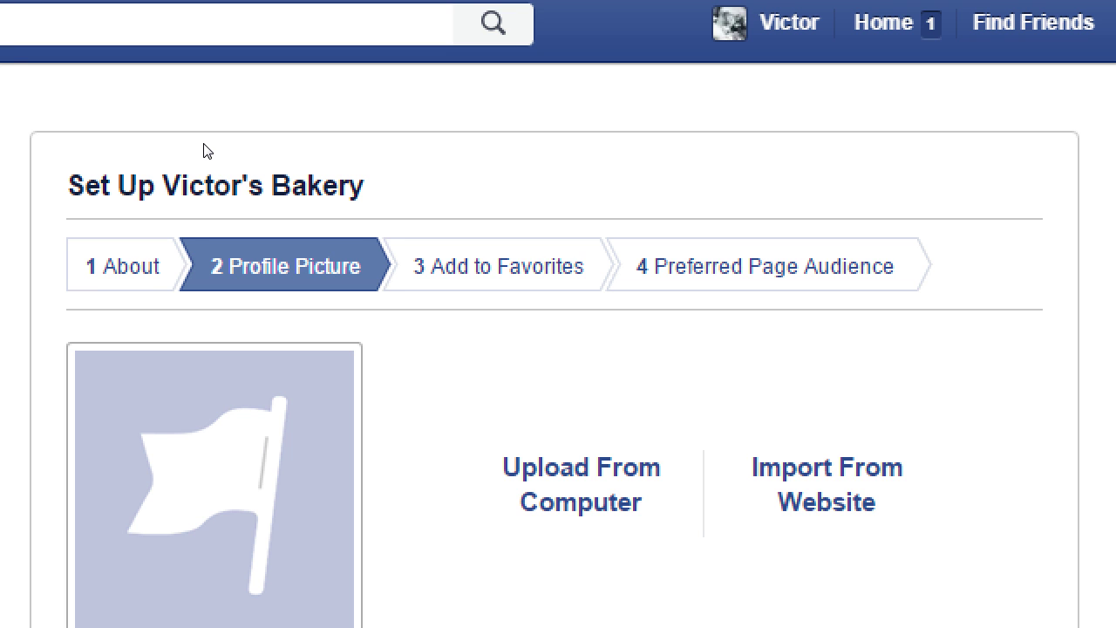
{"action": "key", "text": "Tab"}
{"action": "key", "text": "Tab"}
{"action": "key", "text": "Return"}
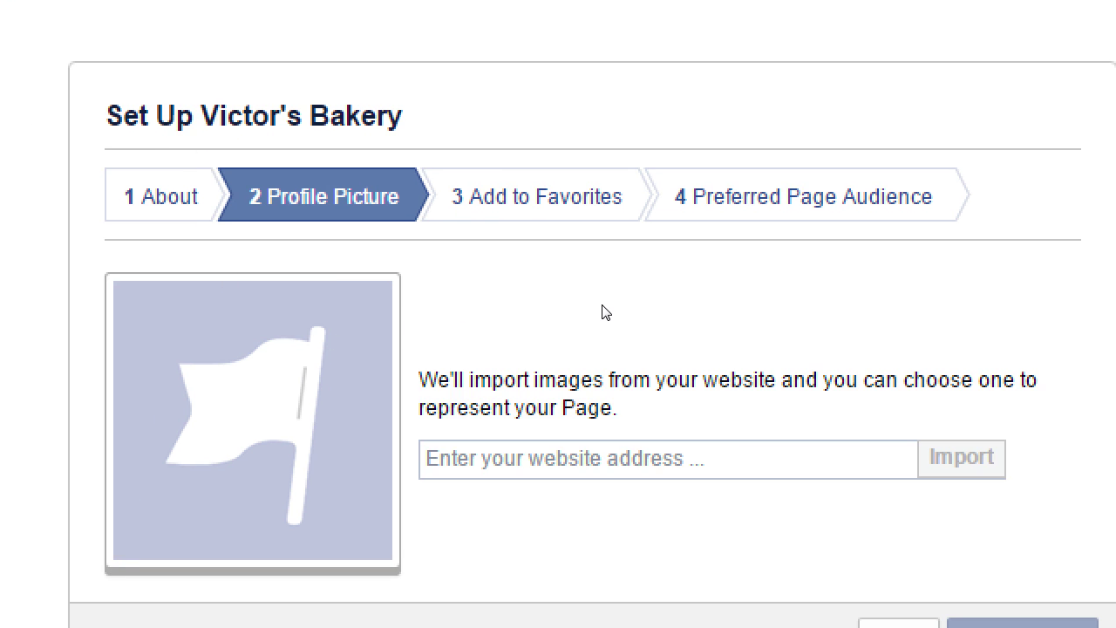
{"action": "key", "text": "Tab"}
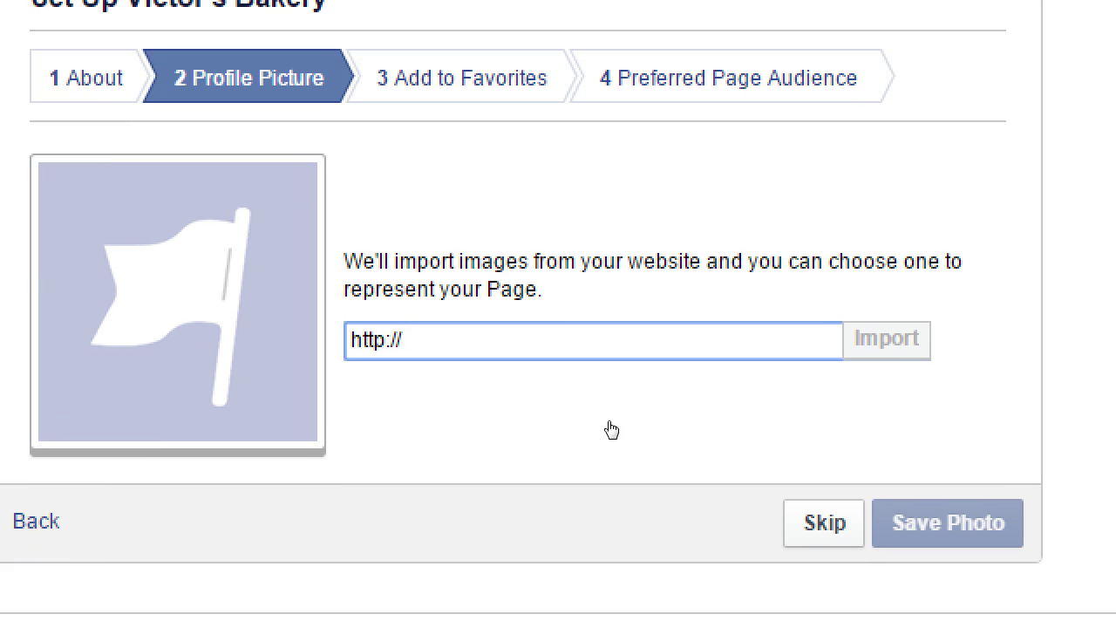
{"action": "key", "text": "Tab"}
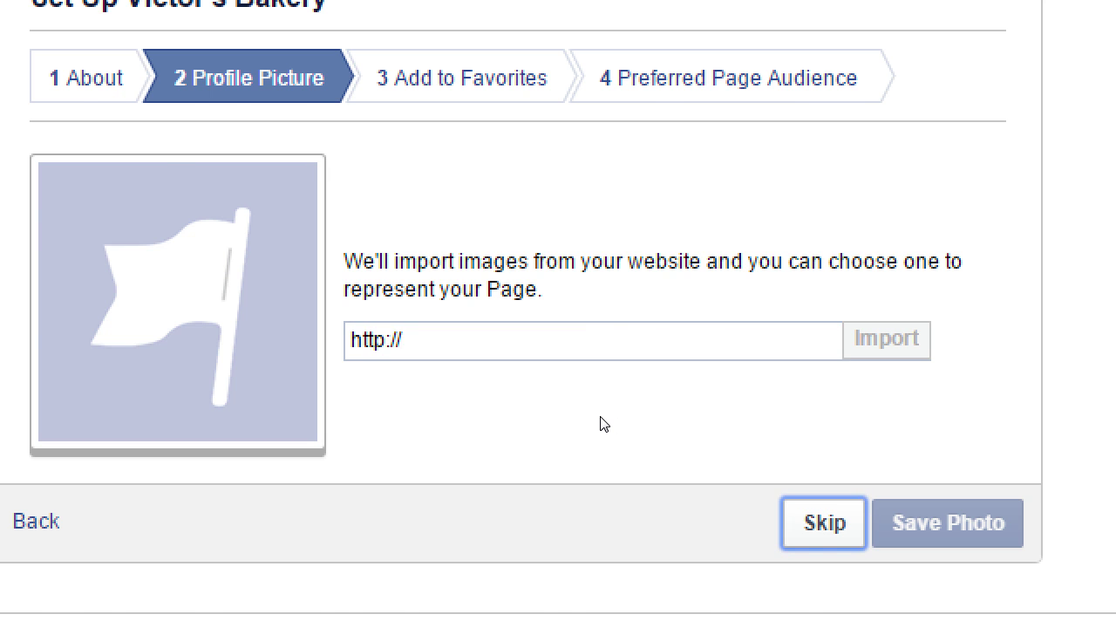
{"action": "key", "text": "Return"}
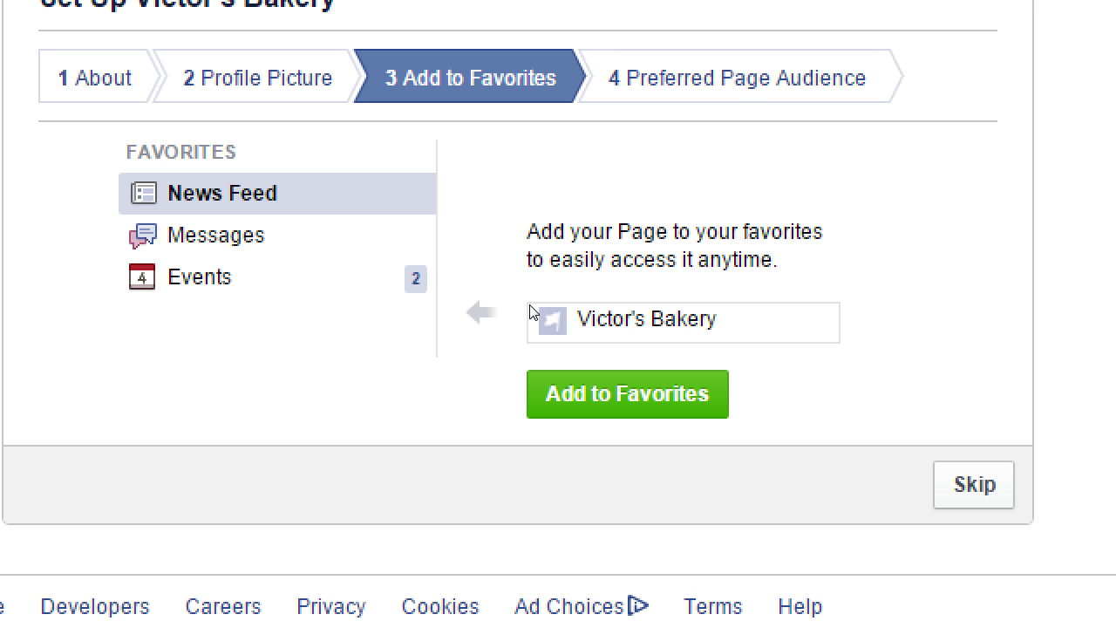
- Skip the Add to Favorites step to reach the Preferred Page Audience step
{"action": "key", "text": "Tab"}
{"action": "key", "text": "Return"}
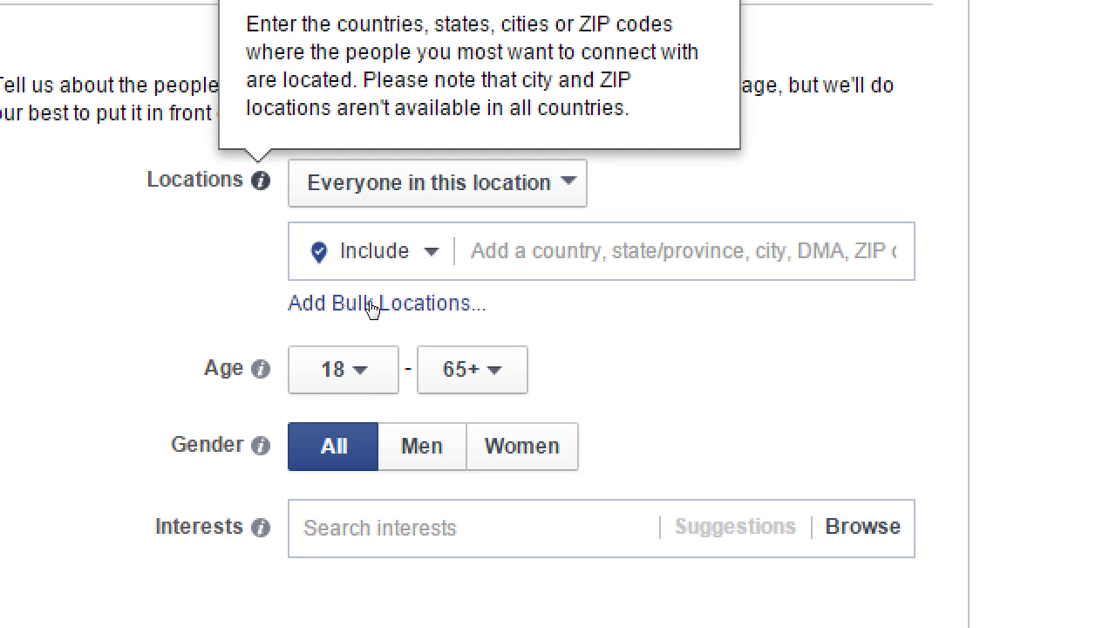
{"action": "key", "text": "Tab"}
{"action": "key", "text": "space"}
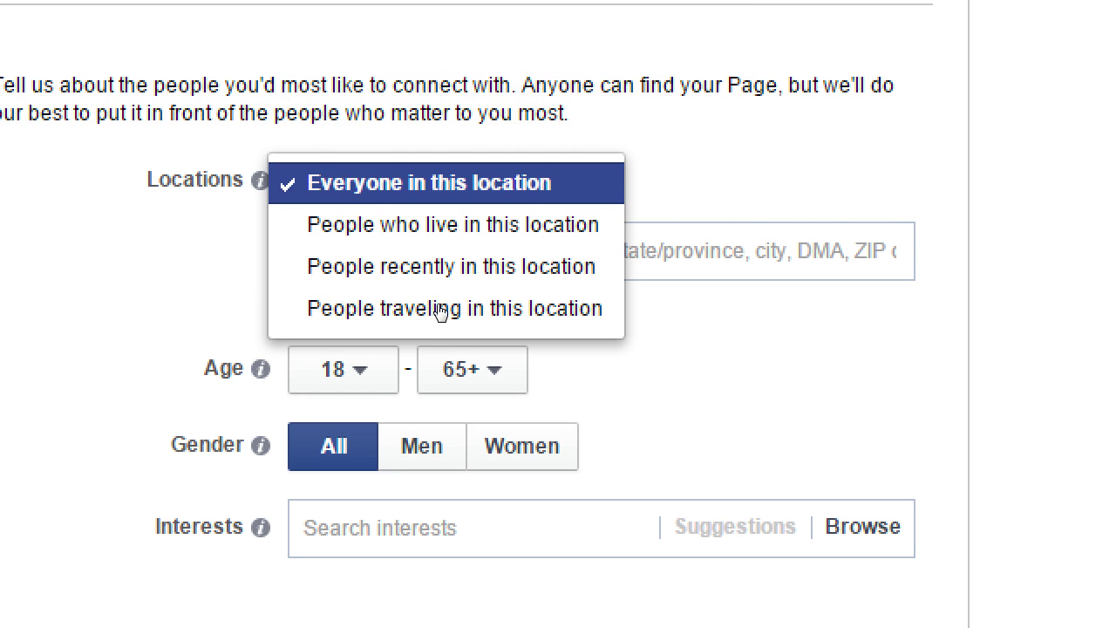
{"action": "key", "text": "Down"}
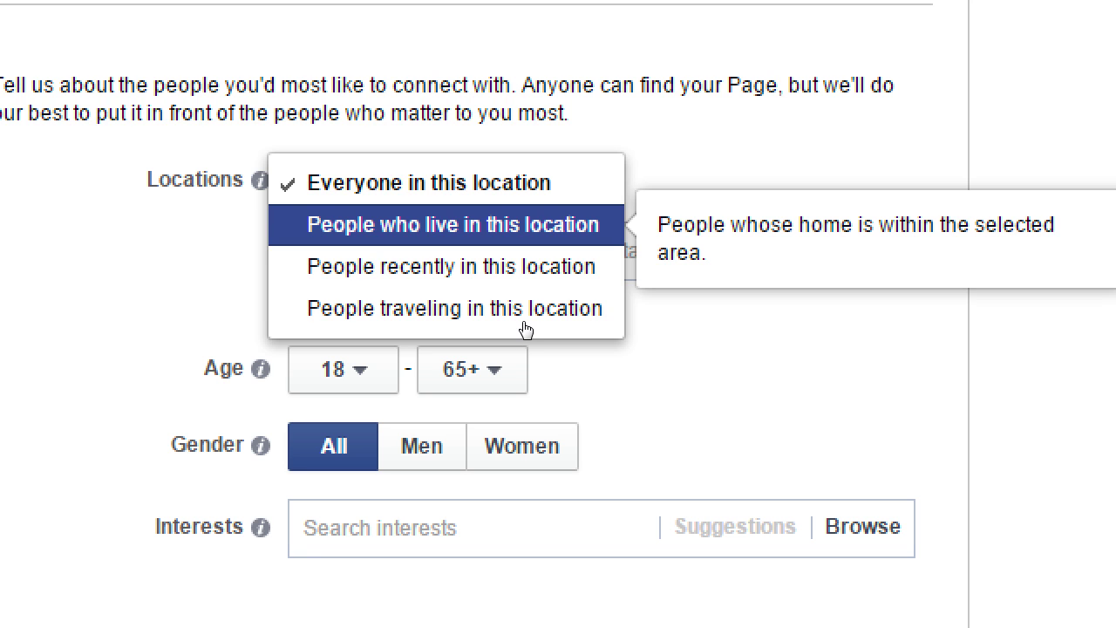
{"action": "key", "text": "Down"}
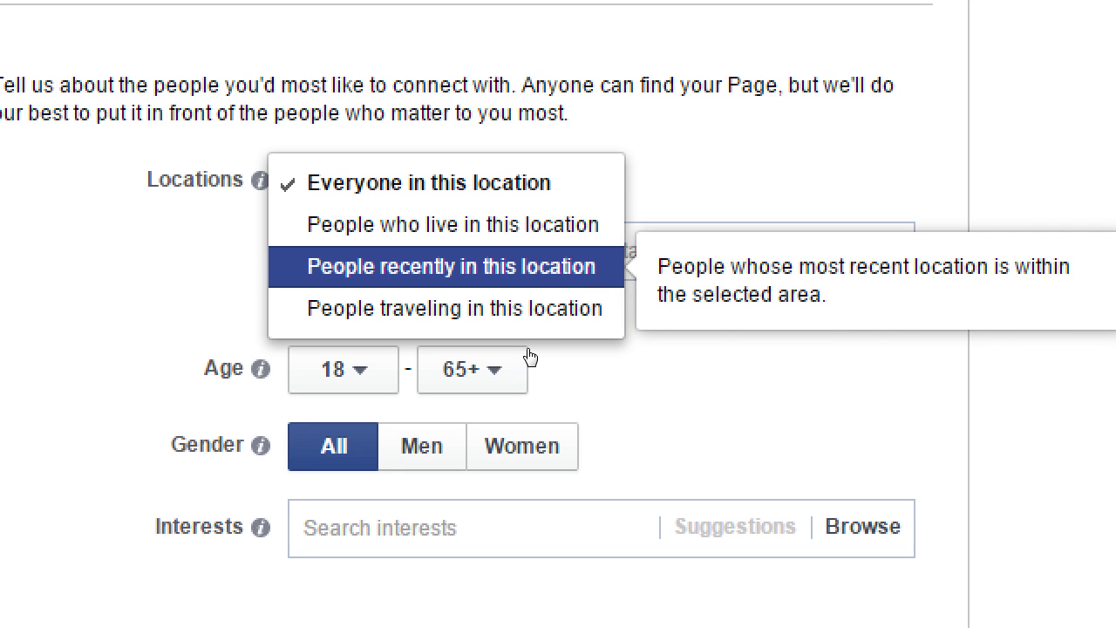
{"action": "key", "text": "Down"}
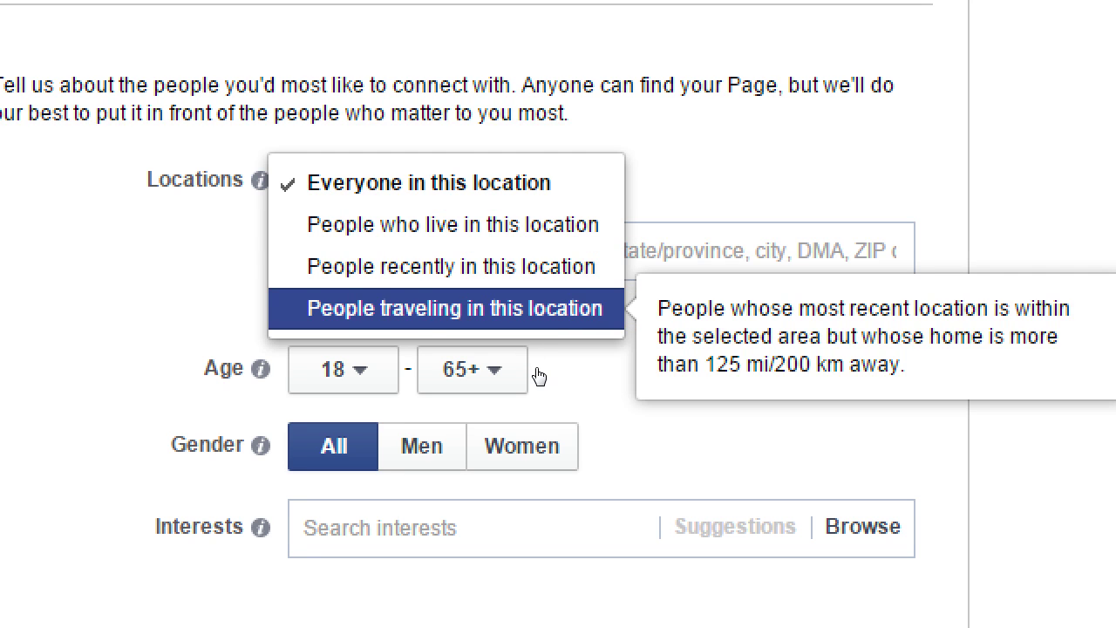
{"action": "key", "text": "Up"}
{"action": "key", "text": "Up"}
{"action": "key", "text": "Up"}
{"action": "key", "text": "Down"}
{"action": "key", "text": "Down"}
{"action": "key", "text": "Down"}
{"action": "key", "text": "Up"}
{"action": "key", "text": "Up"}
{"action": "key", "text": "Up"}
{"action": "key", "text": "Down"}
{"action": "key", "text": "Down"}
{"action": "key", "text": "Down"}
{"action": "key", "text": "Up"}
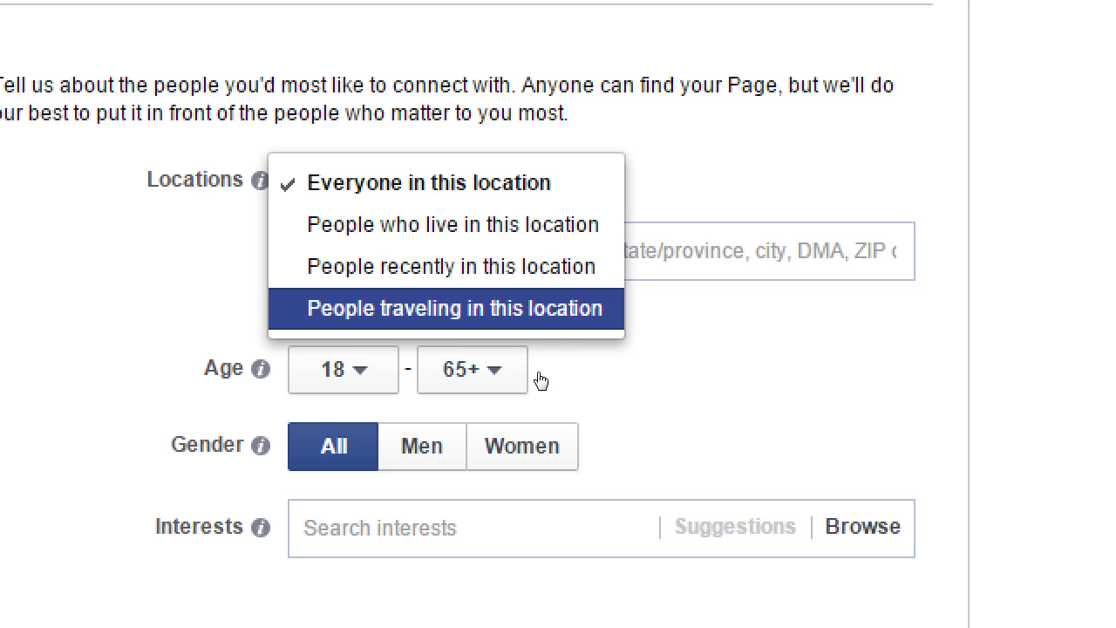
{"action": "key", "text": "Up"}
{"action": "key", "text": "Up"}
{"action": "key", "text": "Up"}
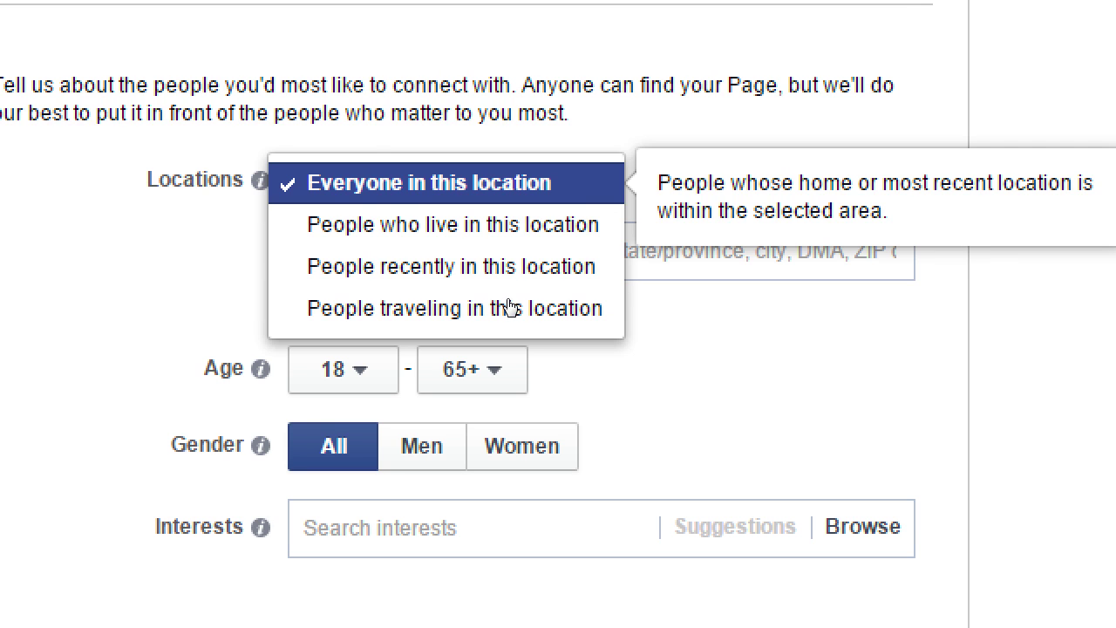
{"action": "key", "text": "Down"}
{"action": "key", "text": "Down"}
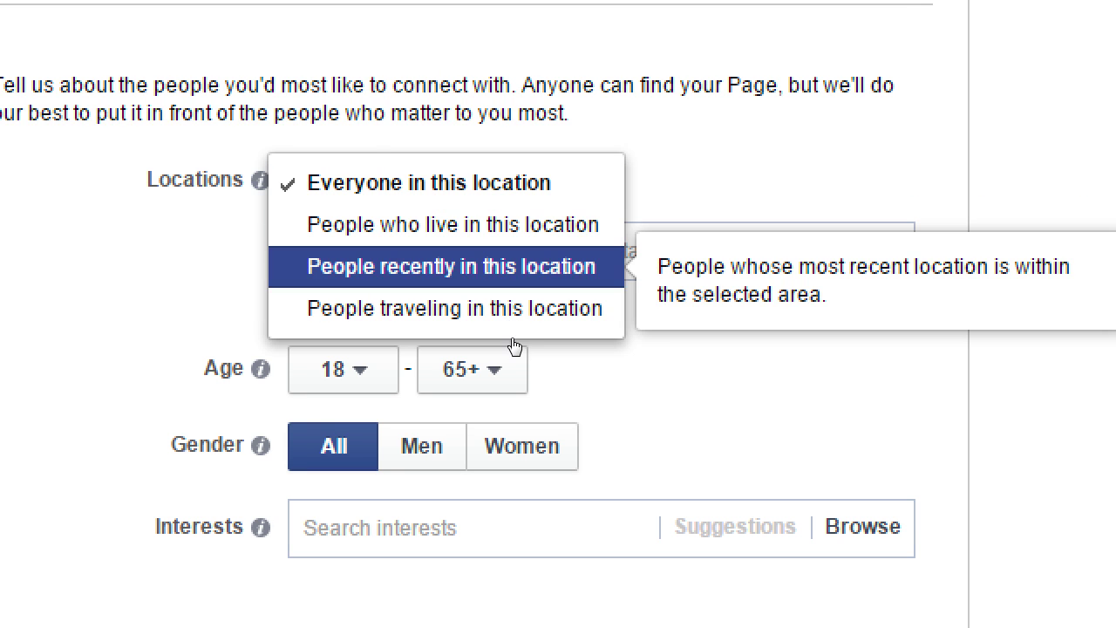
{"action": "key", "text": "Up"}
{"action": "key", "text": "Up"}
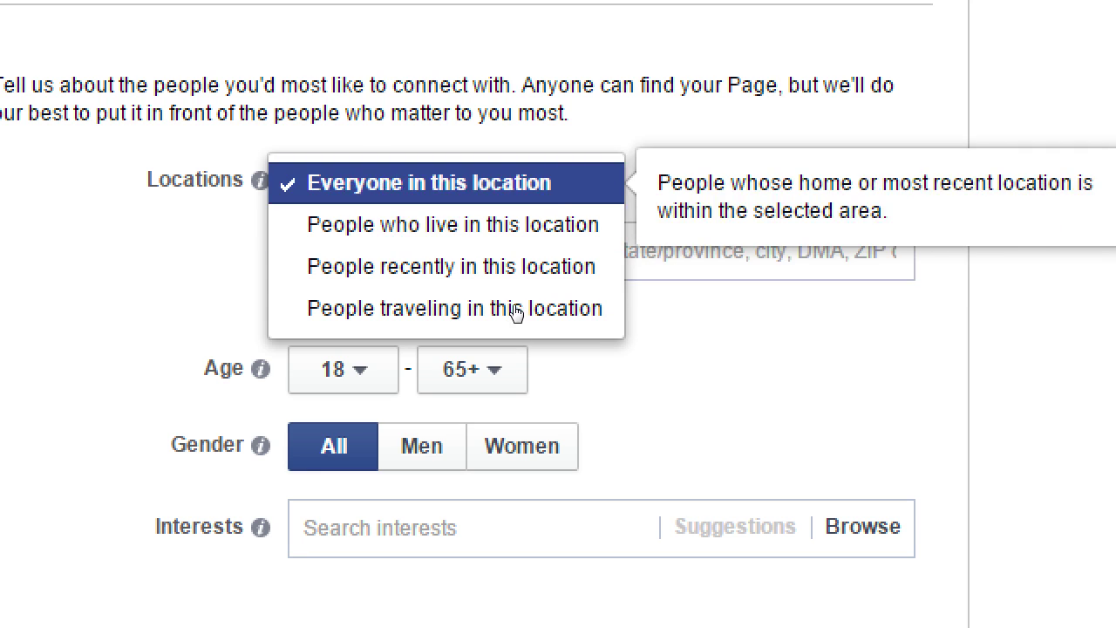
{"action": "key", "text": "Down"}
{"action": "key", "text": "Escape"}
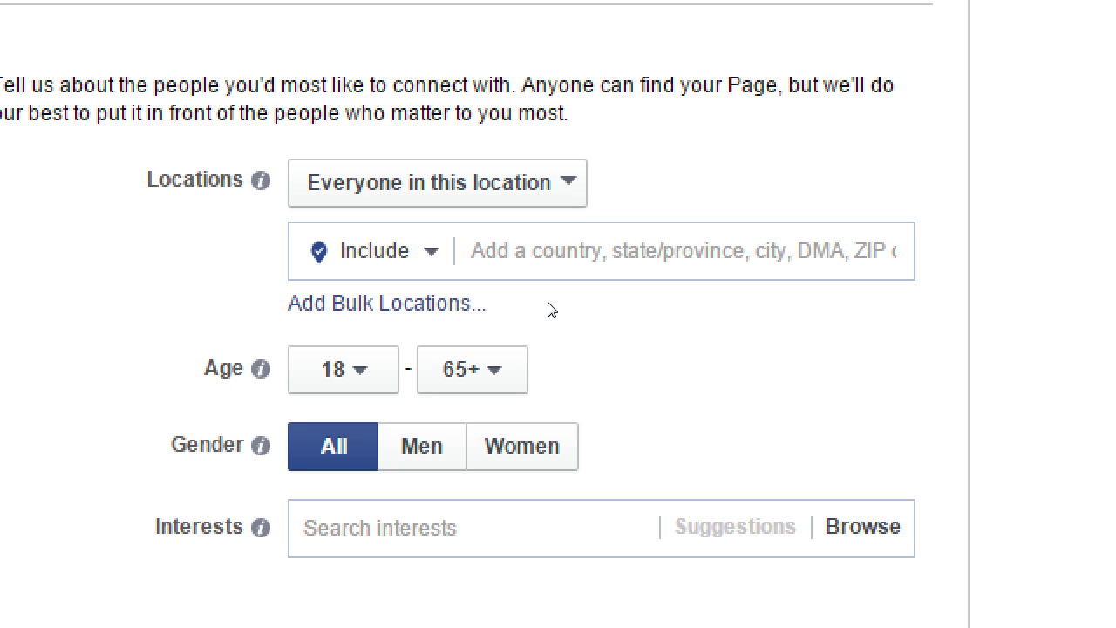
{"action": "key", "text": "space"}
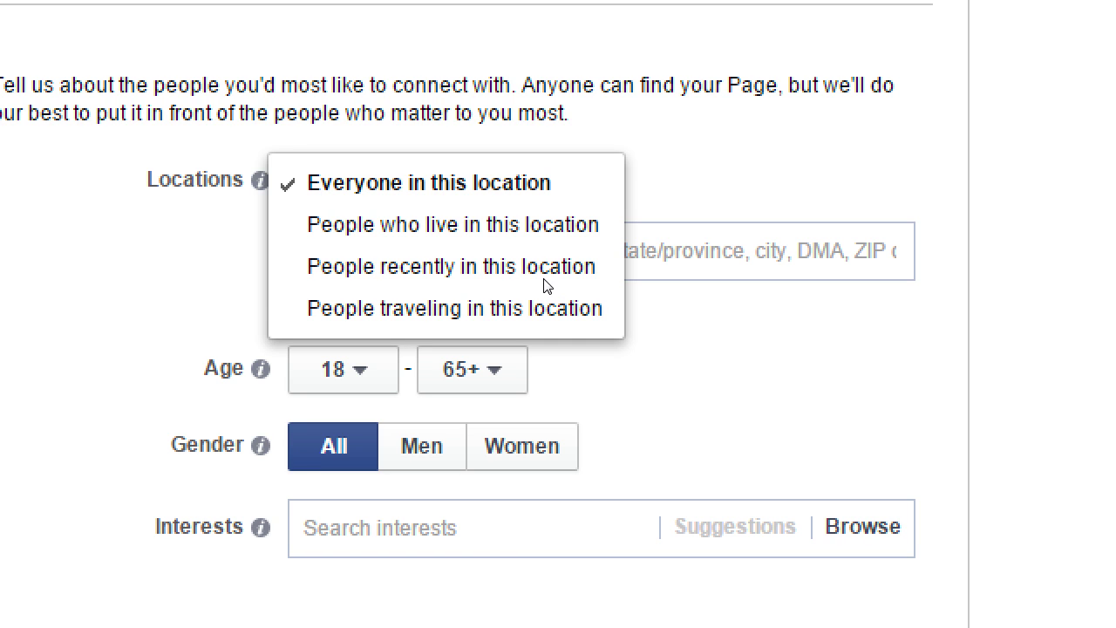
{"action": "key", "text": "Escape"}
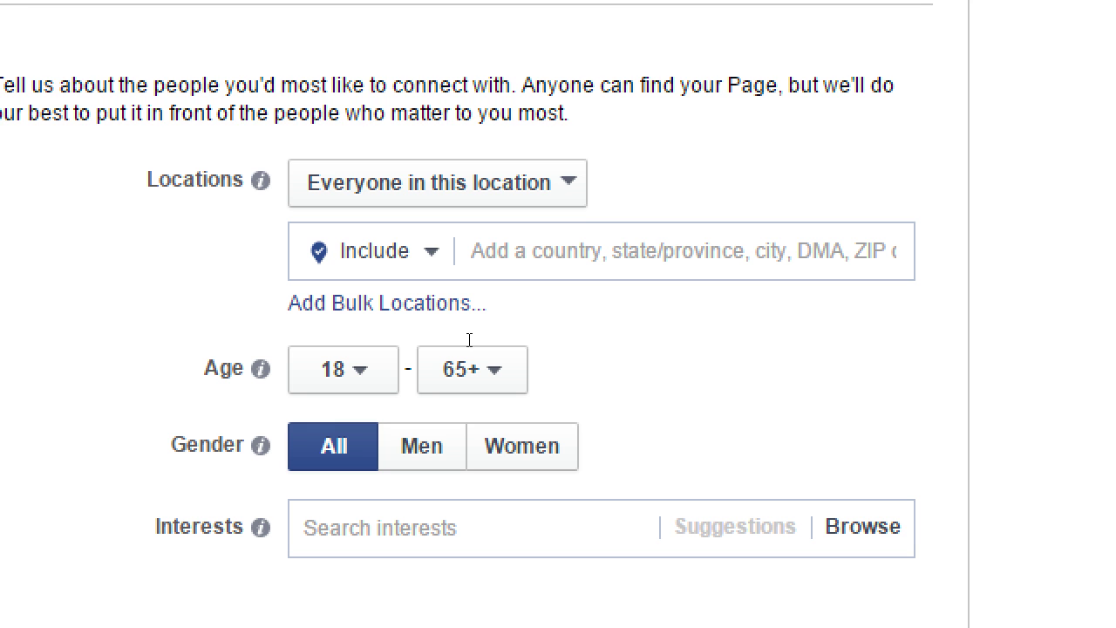
{"action": "key", "text": "Tab"}
{"action": "key", "text": "space"}
- Keep the location choice on Include and focus the 'Add a country, state/province, city' search box
{"action": "key", "text": "Down"}
{"action": "key", "text": "Down"}
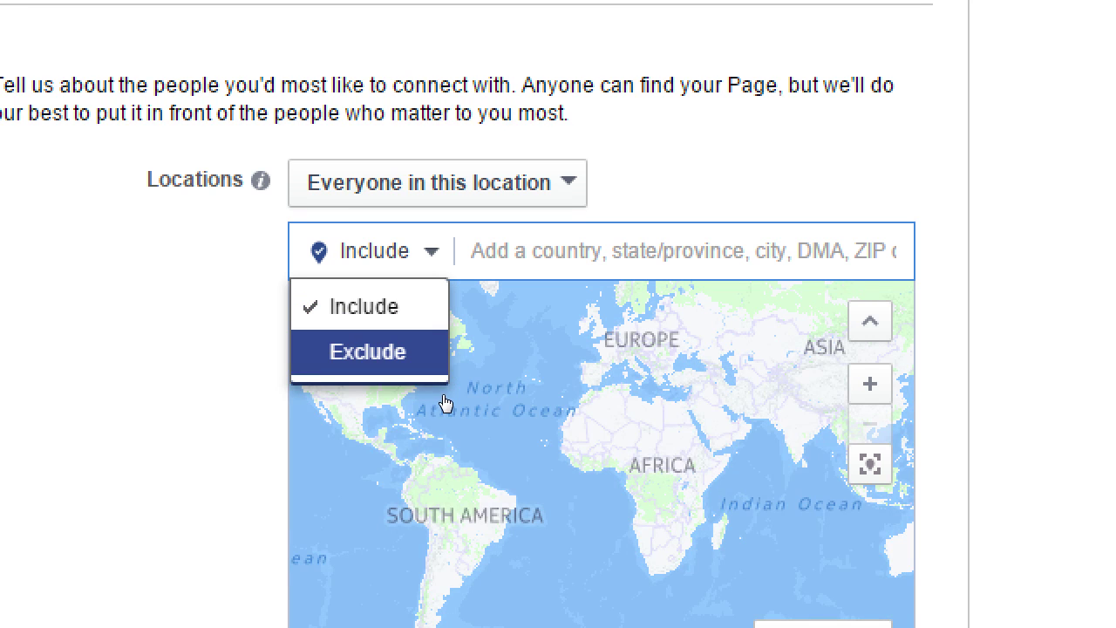
{"action": "left_click", "coordinate": [353, 393]}
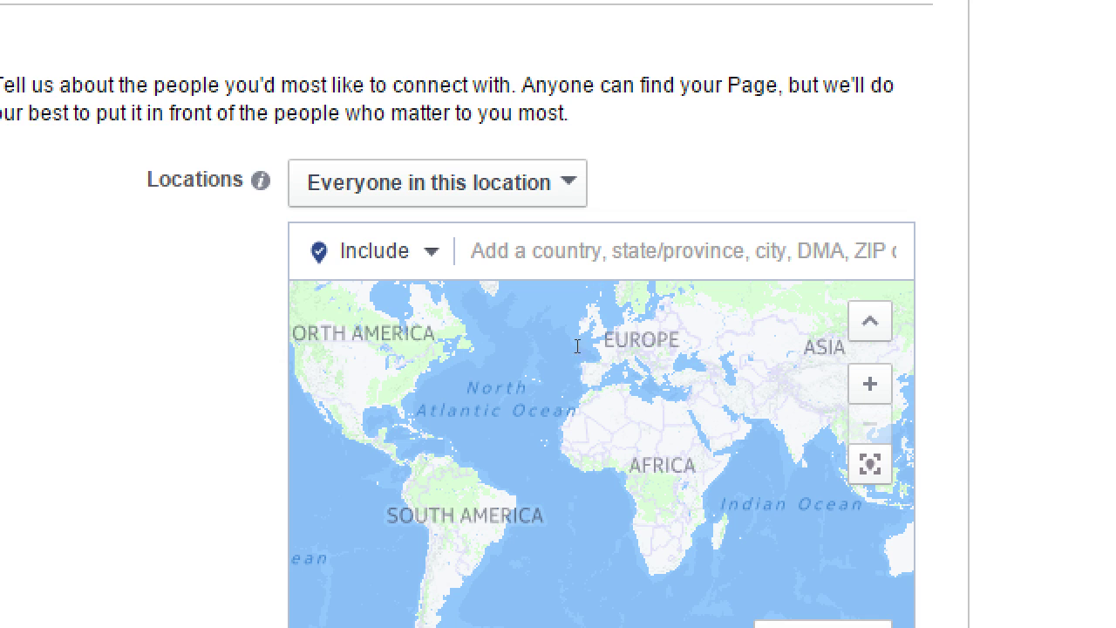
{"action": "scroll", "coordinate": [760, 320], "scroll_direction": "down", "scroll_amount": 5}
{"action": "scroll", "coordinate": [750, 325], "scroll_direction": "up", "scroll_amount": 1}
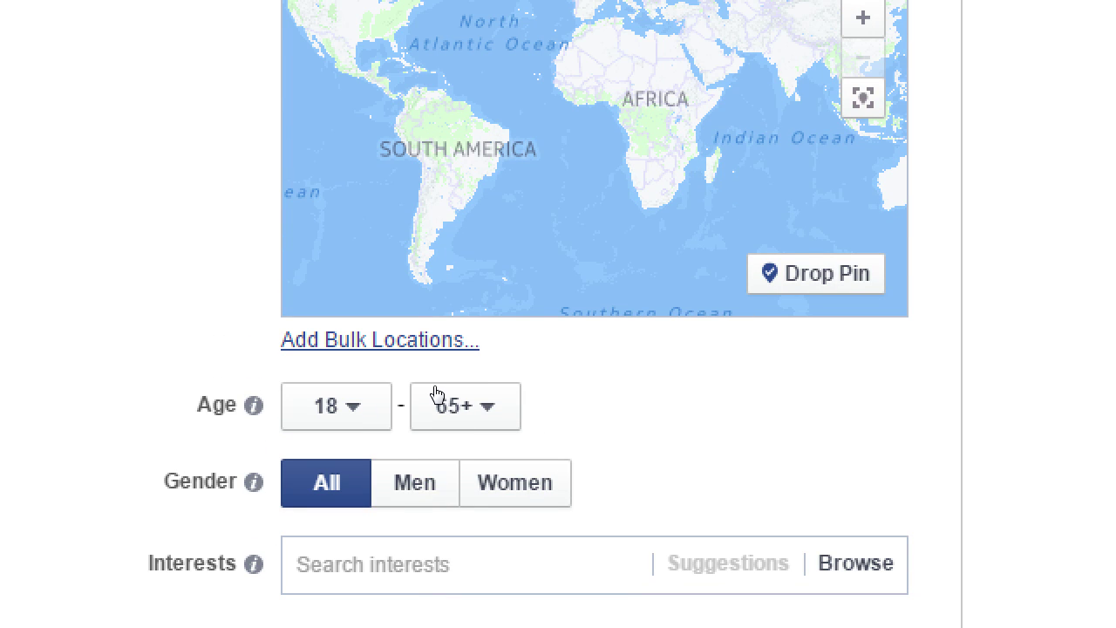
{"action": "scroll", "coordinate": [332, 262], "scroll_direction": "up", "scroll_amount": 2}
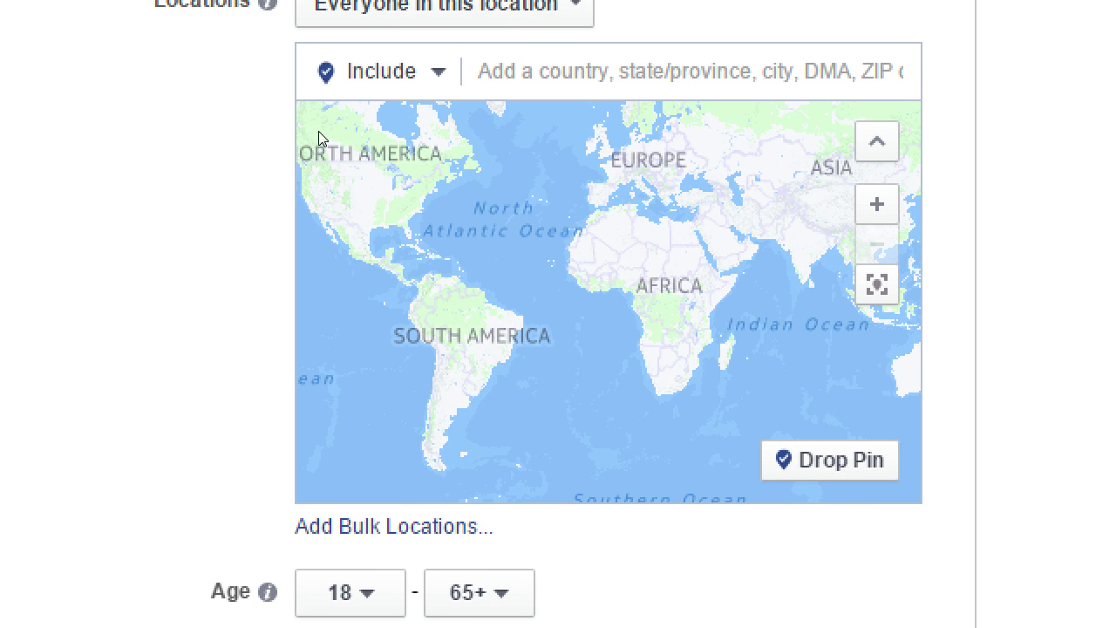
{"action": "left_click", "coordinate": [543, 157]}
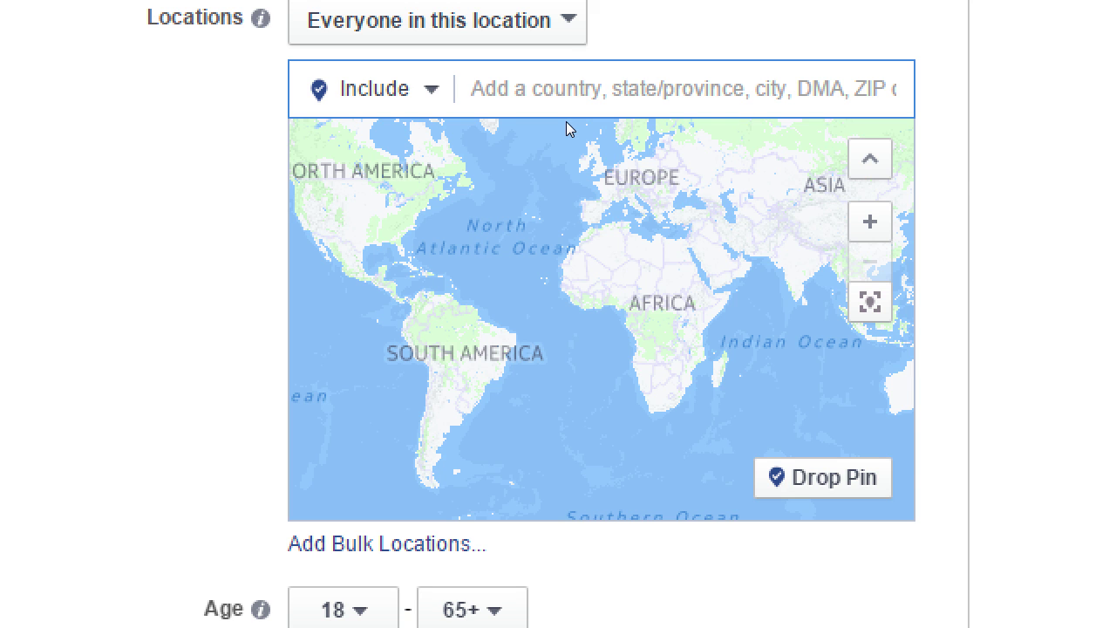
- Add San Diego, California and Los Angeles, California as target locations, each with a +25mi radius
{"action": "type", "text": "San Diego"}
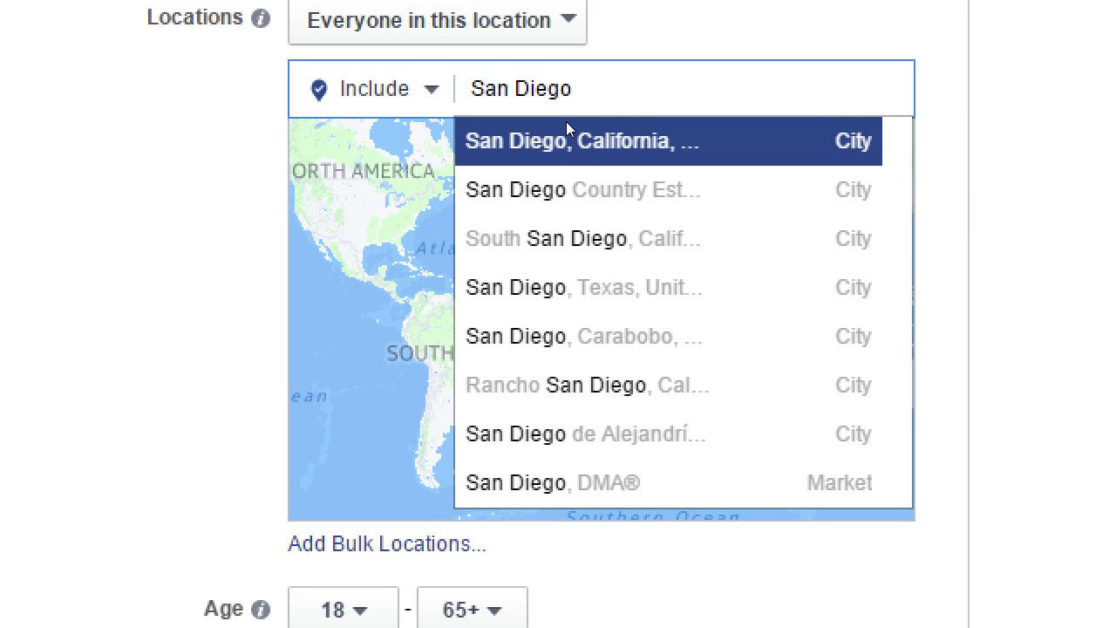
{"action": "key", "text": "Return"}
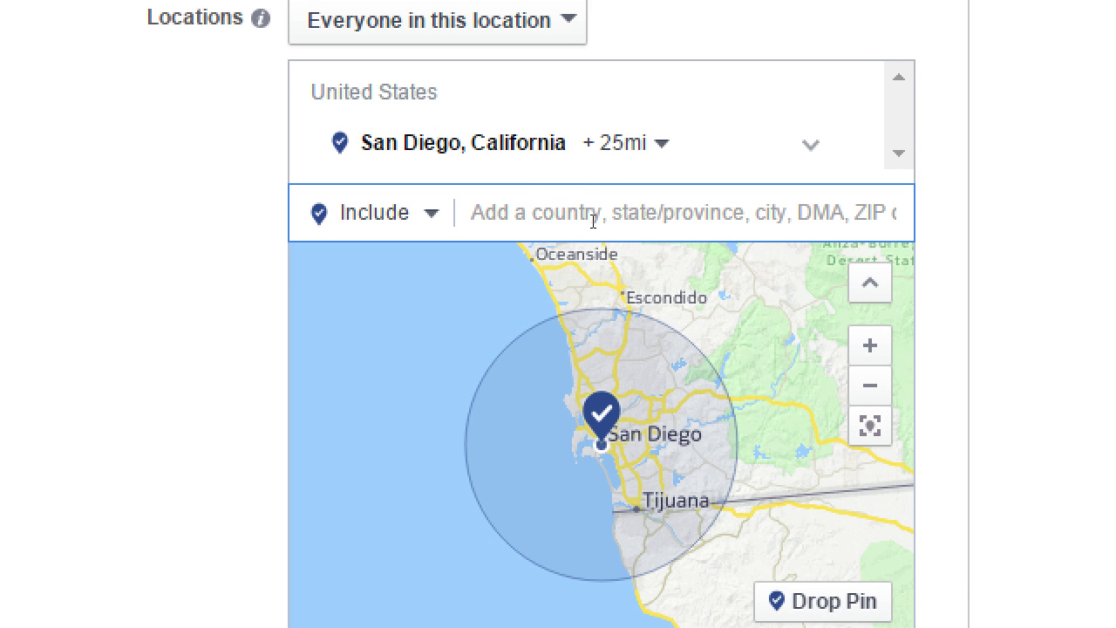
{"action": "type", "text": "Los Angles"}
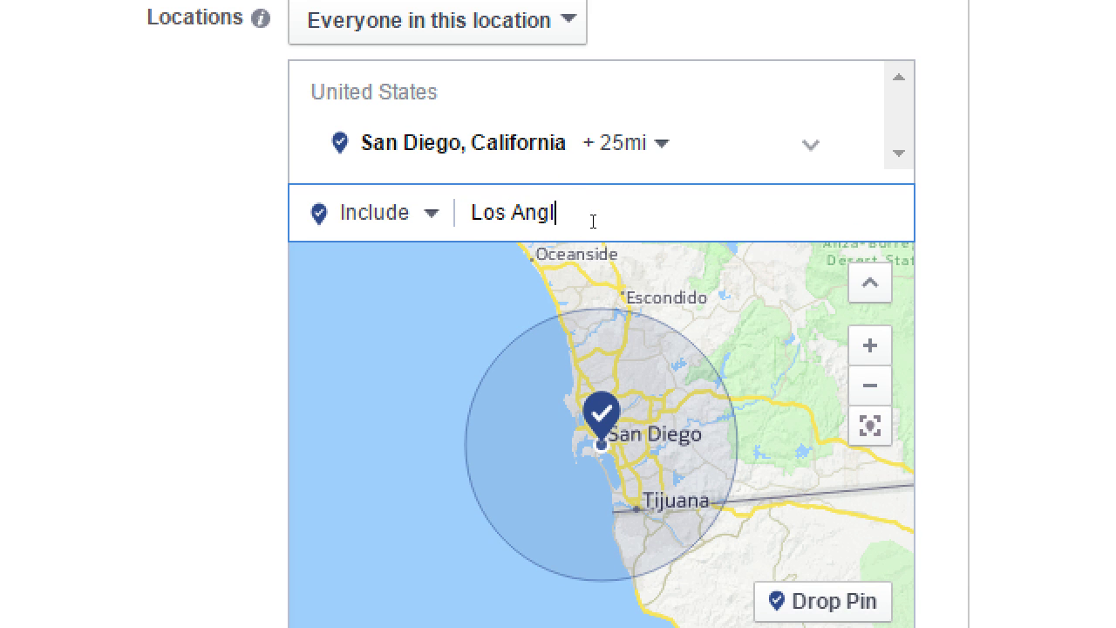
{"action": "key", "text": "BackSpace"}
{"action": "key", "text": "BackSpace"}
{"action": "key", "text": "BackSpace"}
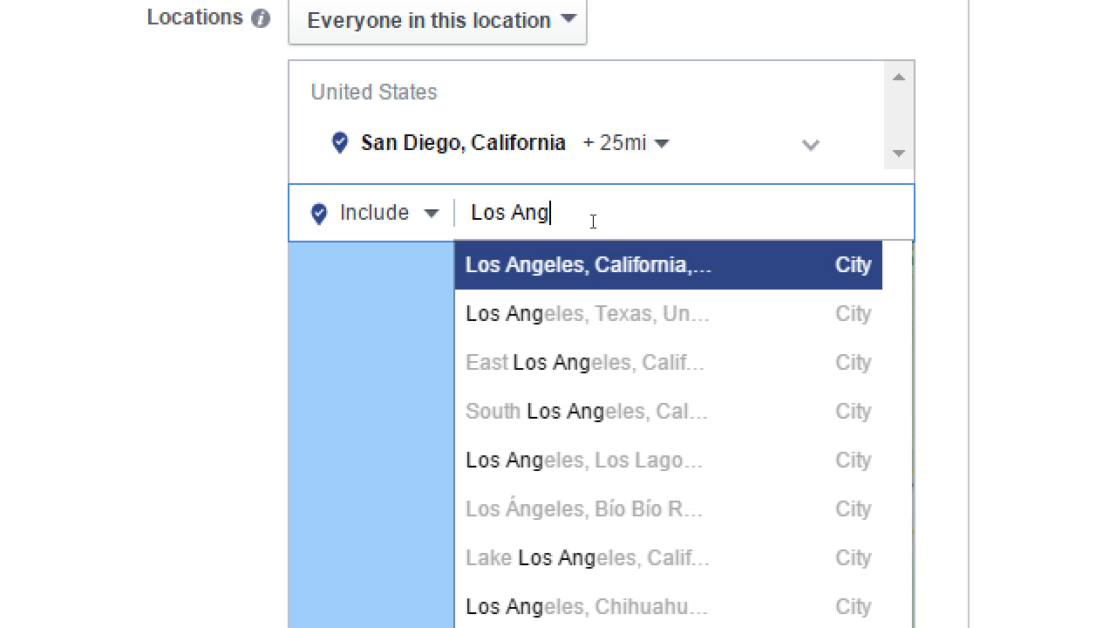
{"action": "left_click", "coordinate": [573, 251]}
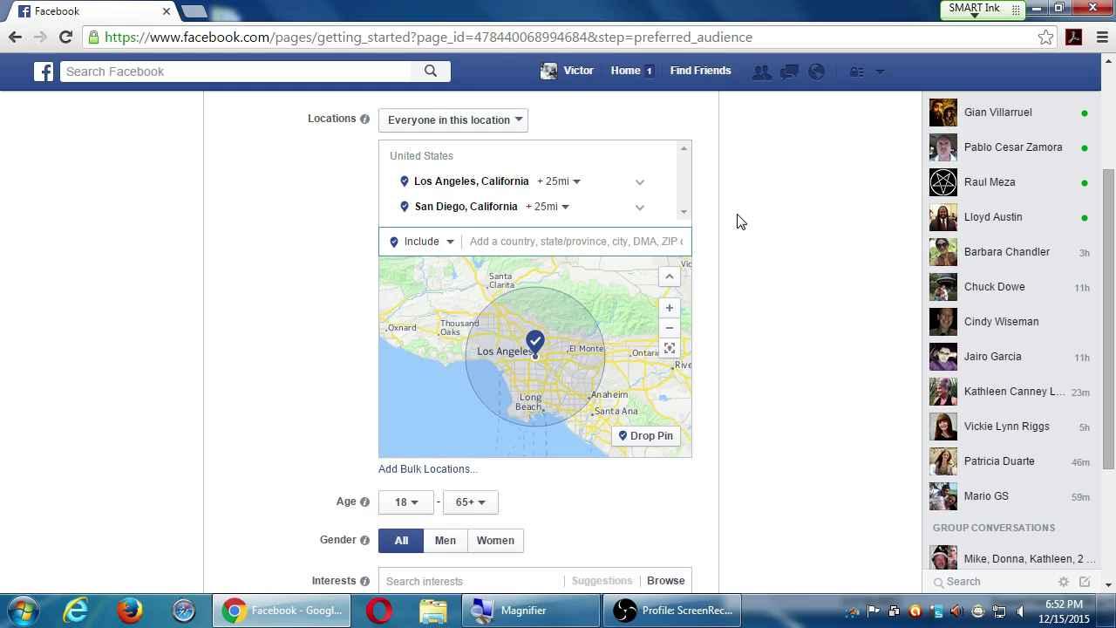
{"action": "left_click", "coordinate": [639, 209]}
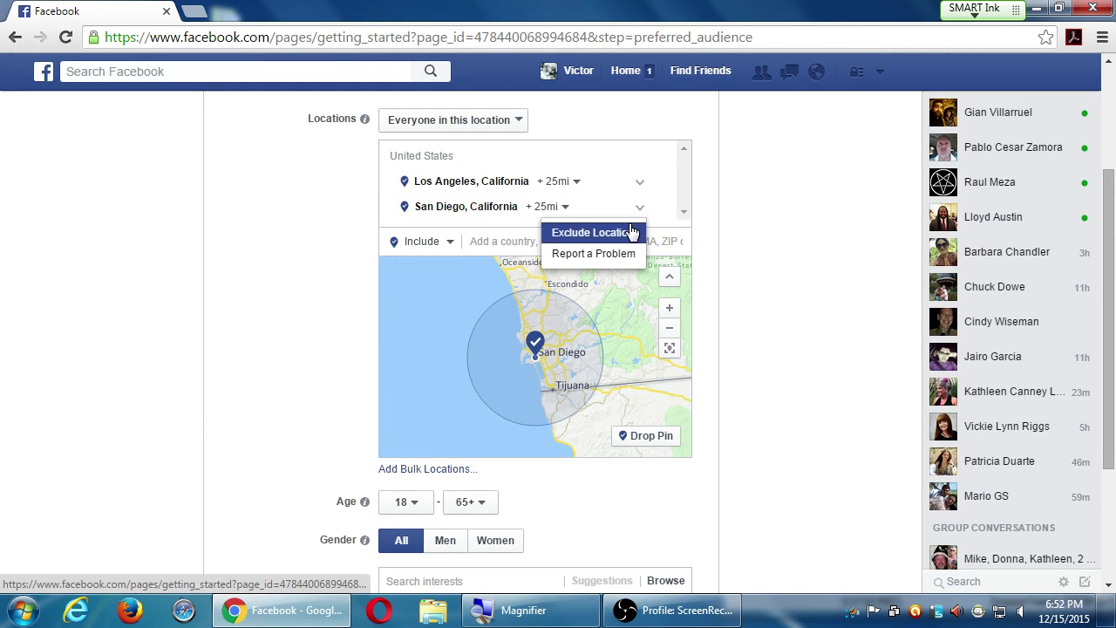
{"action": "left_click", "coordinate": [700, 192]}
{"action": "left_click", "coordinate": [567, 206]}
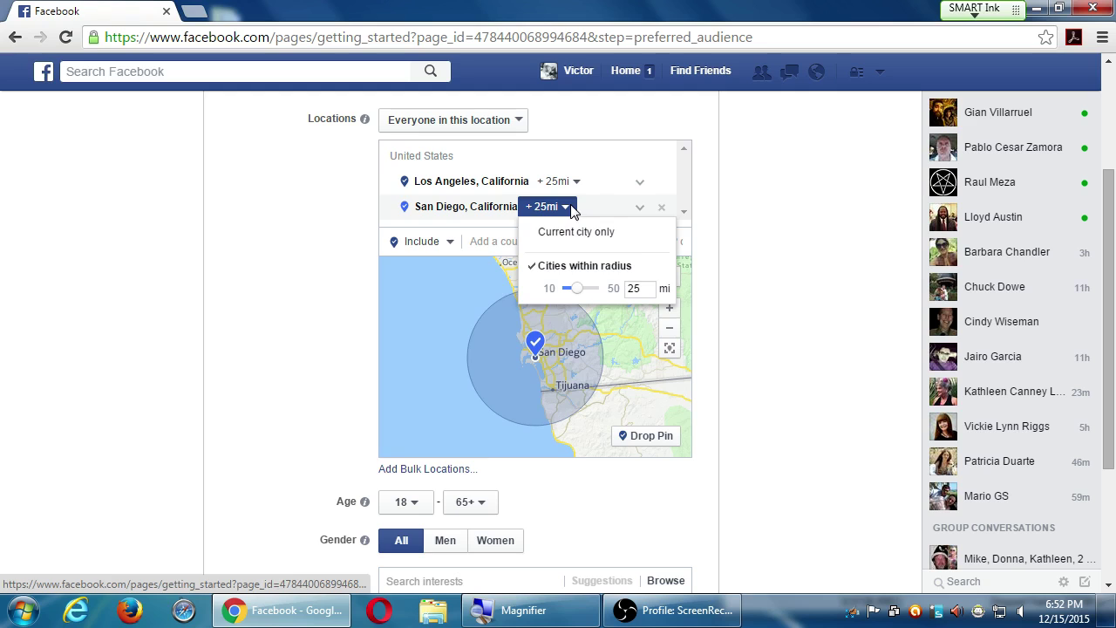
{"action": "left_click", "coordinate": [748, 237]}
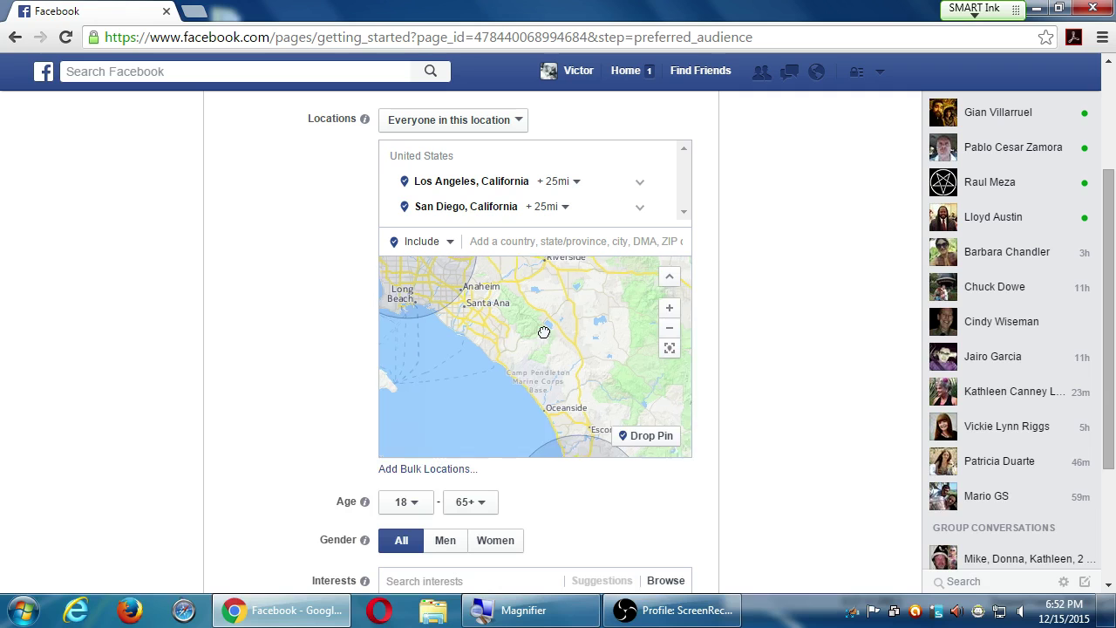
{"action": "scroll", "coordinate": [558, 338], "scroll_direction": "up", "scroll_amount": 1}
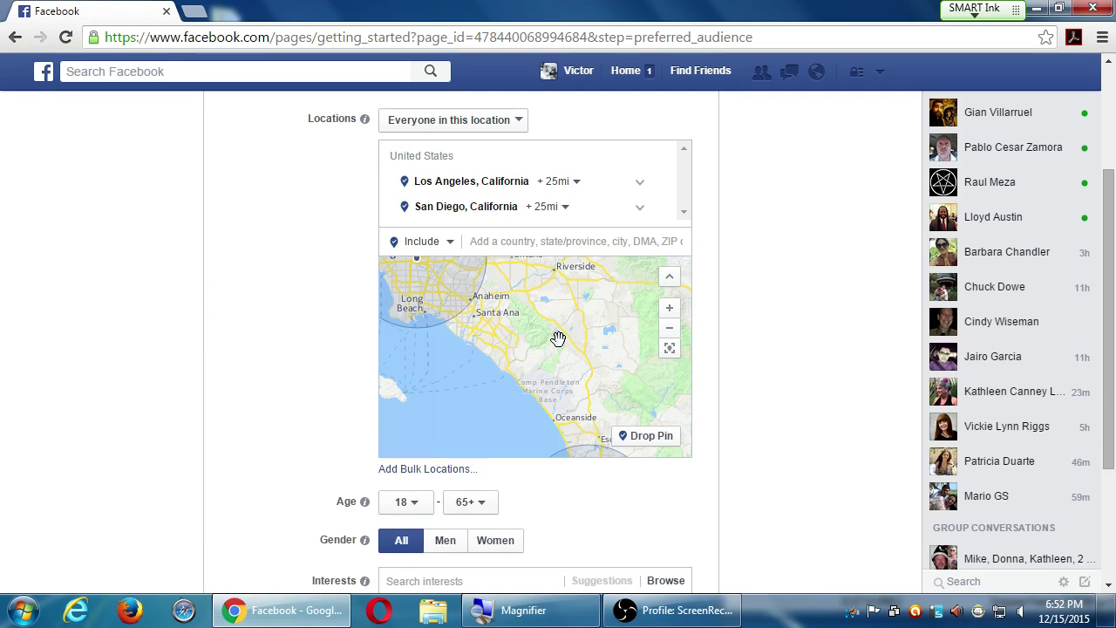
{"action": "scroll", "coordinate": [558, 334], "scroll_direction": "up", "scroll_amount": 1}
{"action": "scroll", "coordinate": [558, 332], "scroll_direction": "down", "scroll_amount": 1}
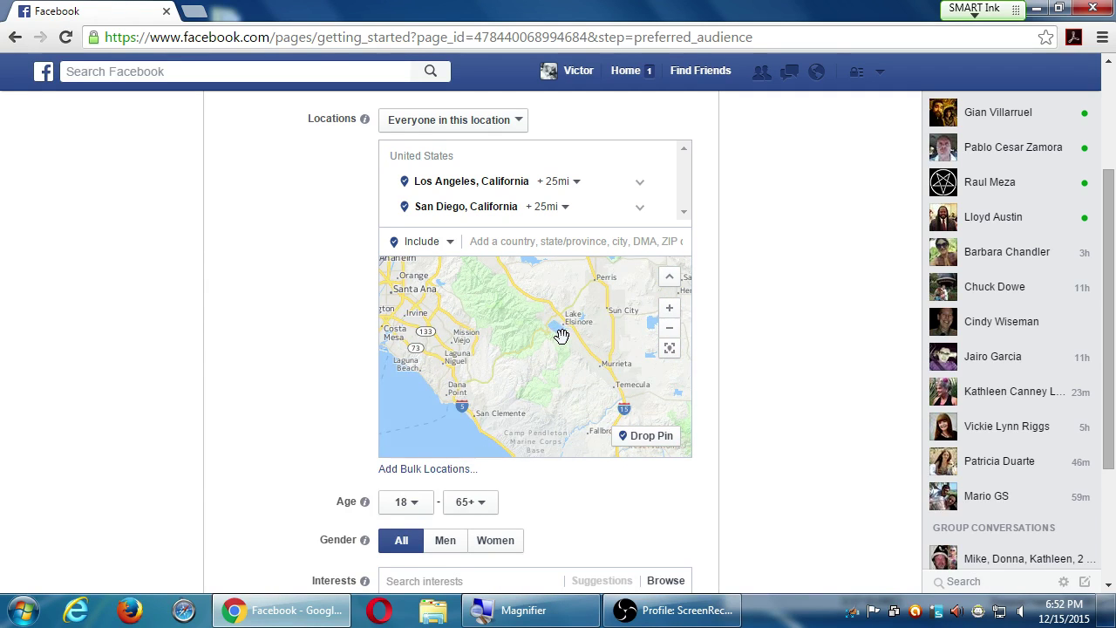
{"action": "scroll", "coordinate": [581, 331], "scroll_direction": "down", "scroll_amount": 1}
{"action": "scroll", "coordinate": [572, 333], "scroll_direction": "up", "scroll_amount": 1}
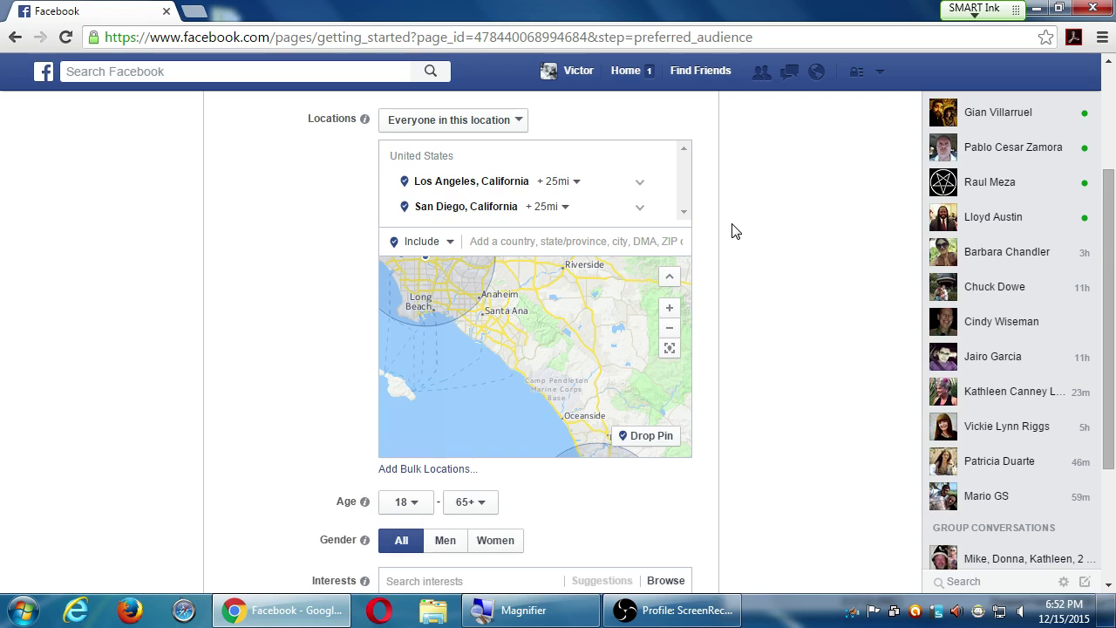
{"action": "scroll", "coordinate": [731, 232], "scroll_direction": "down", "scroll_amount": 3}
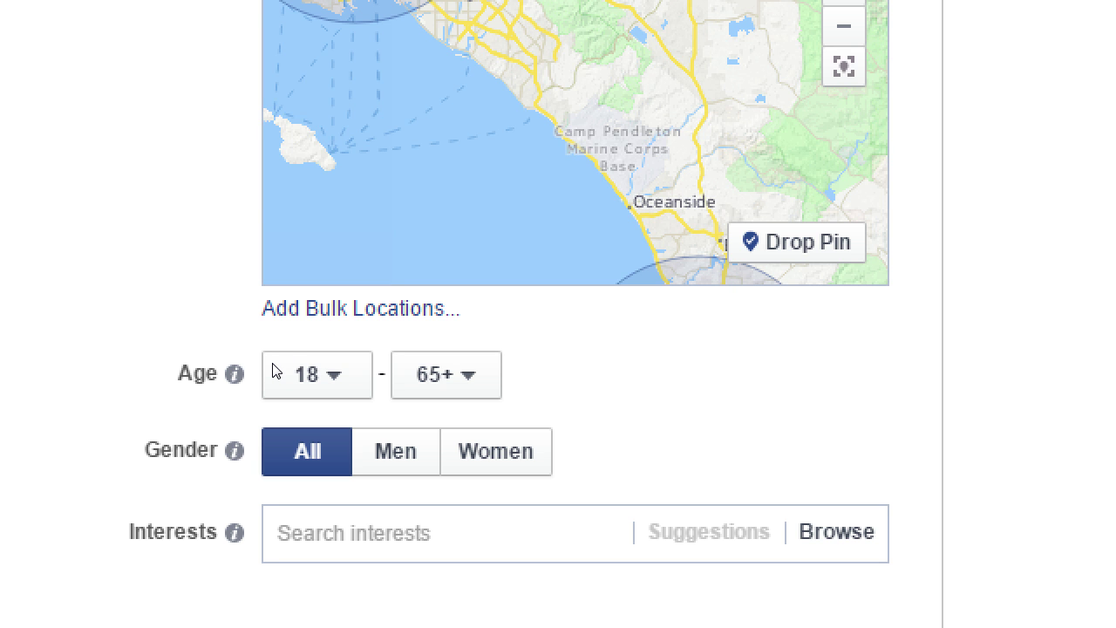
- Set the audience's minimum age to 24
{"action": "left_click", "coordinate": [339, 375]}
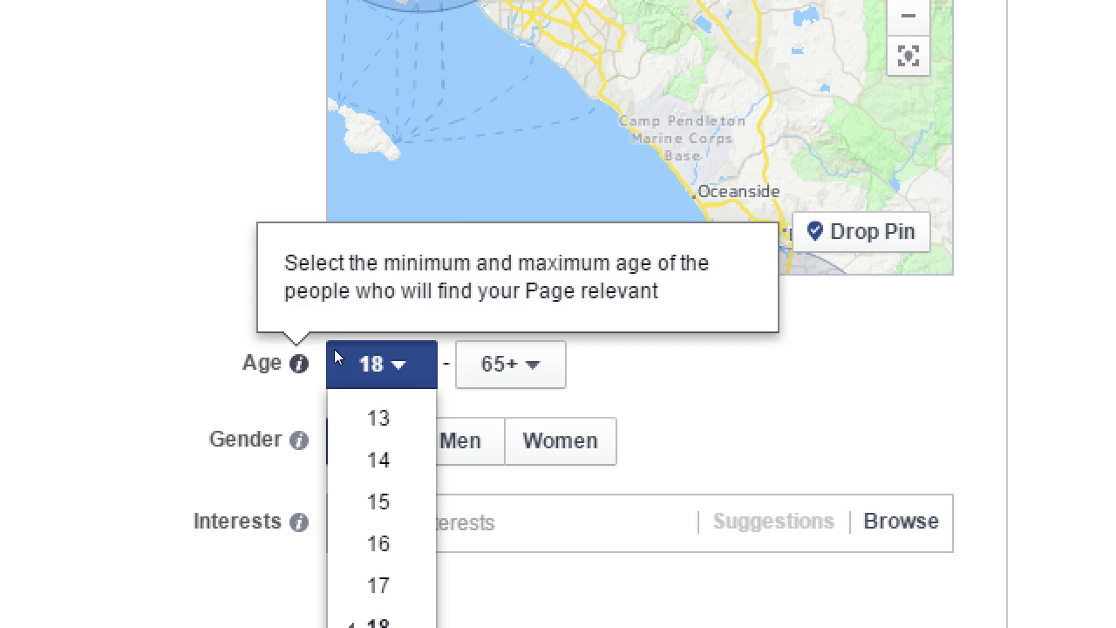
{"action": "scroll", "coordinate": [270, 349], "scroll_direction": "down", "scroll_amount": 3}
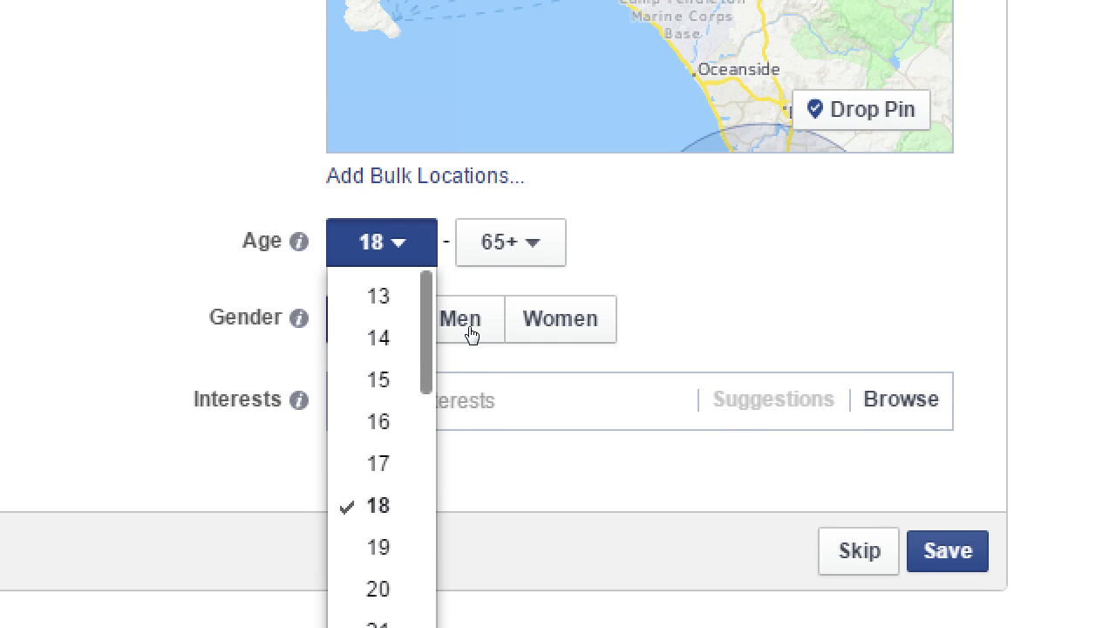
{"action": "key", "text": "Return"}
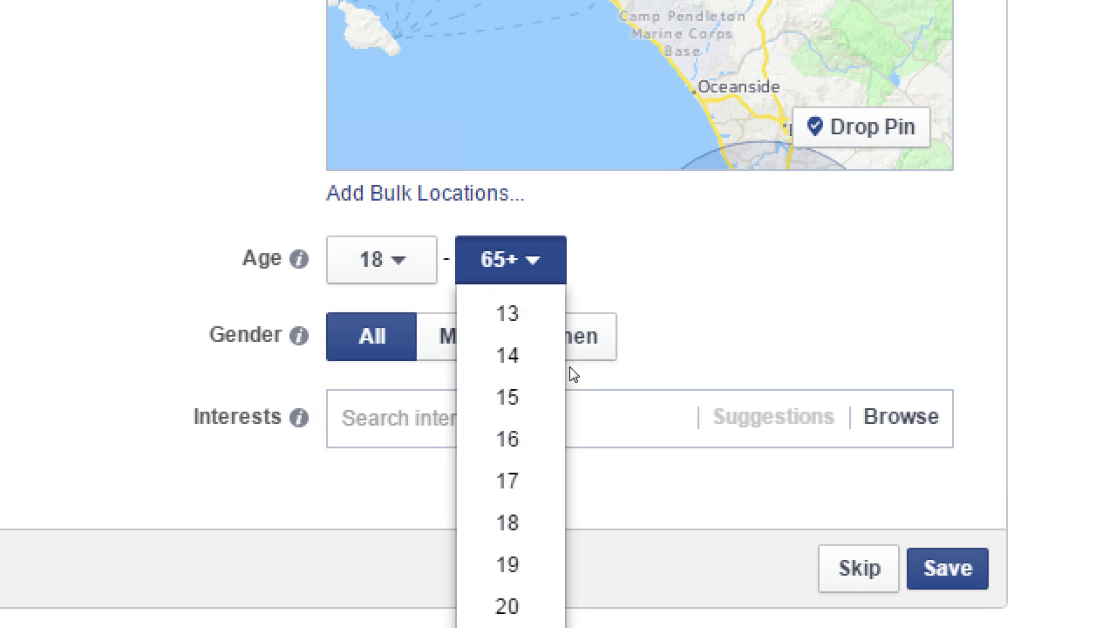
{"action": "scroll", "coordinate": [464, 516], "scroll_direction": "down", "scroll_amount": 10}
{"action": "scroll", "coordinate": [465, 515], "scroll_direction": "down", "scroll_amount": 2}
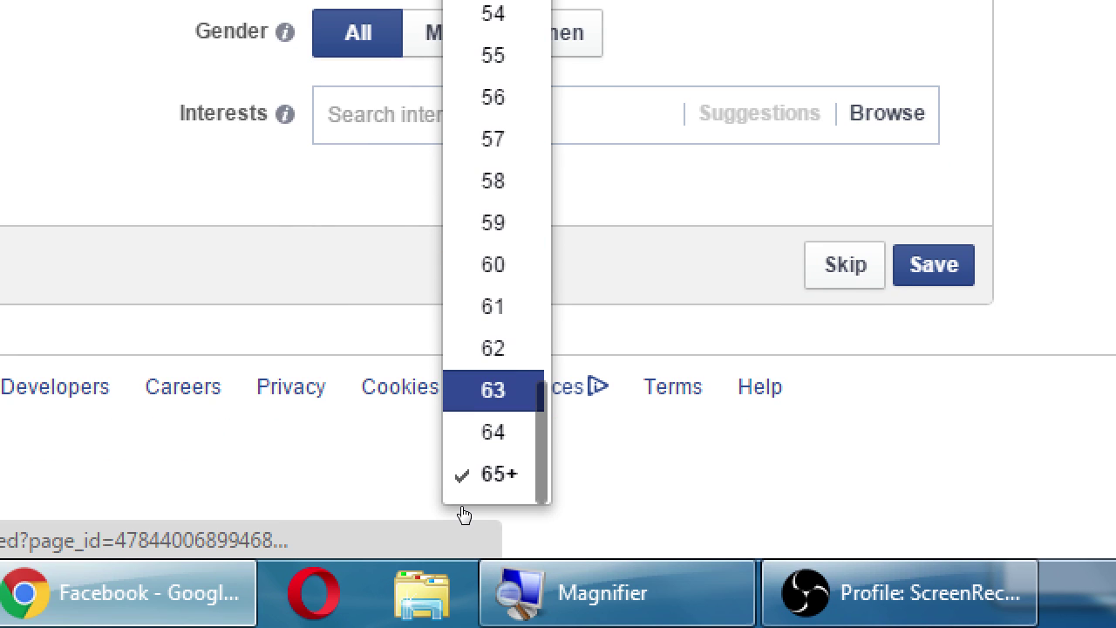
{"action": "scroll", "coordinate": [265, 383], "scroll_direction": "up", "scroll_amount": 1}
{"action": "scroll", "coordinate": [264, 382], "scroll_direction": "up", "scroll_amount": 3}
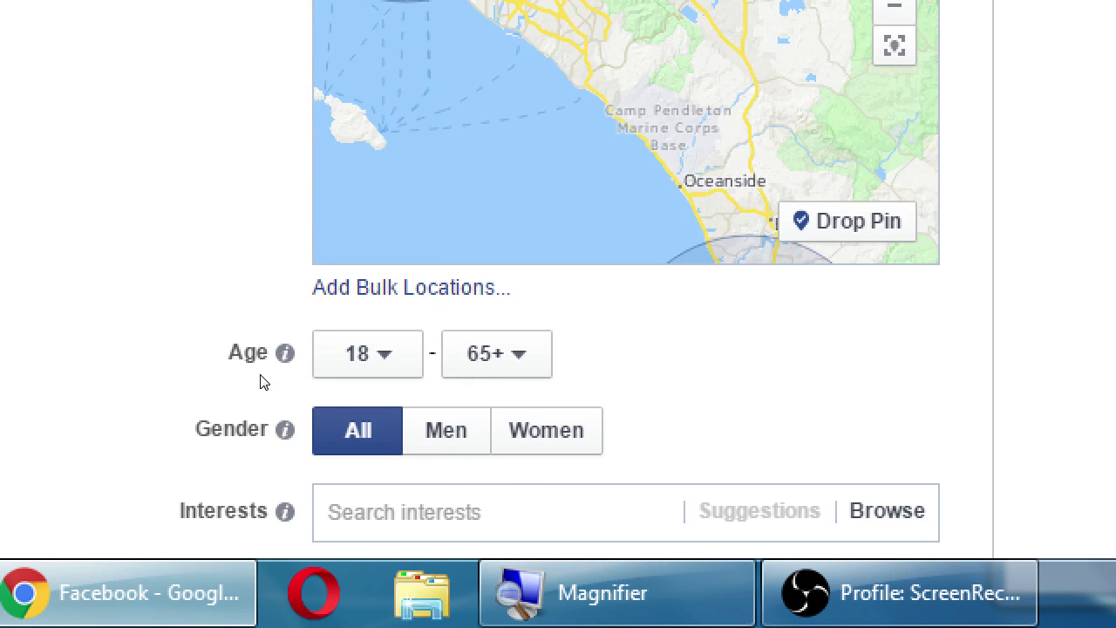
{"action": "scroll", "coordinate": [262, 389], "scroll_direction": "down", "scroll_amount": 1}
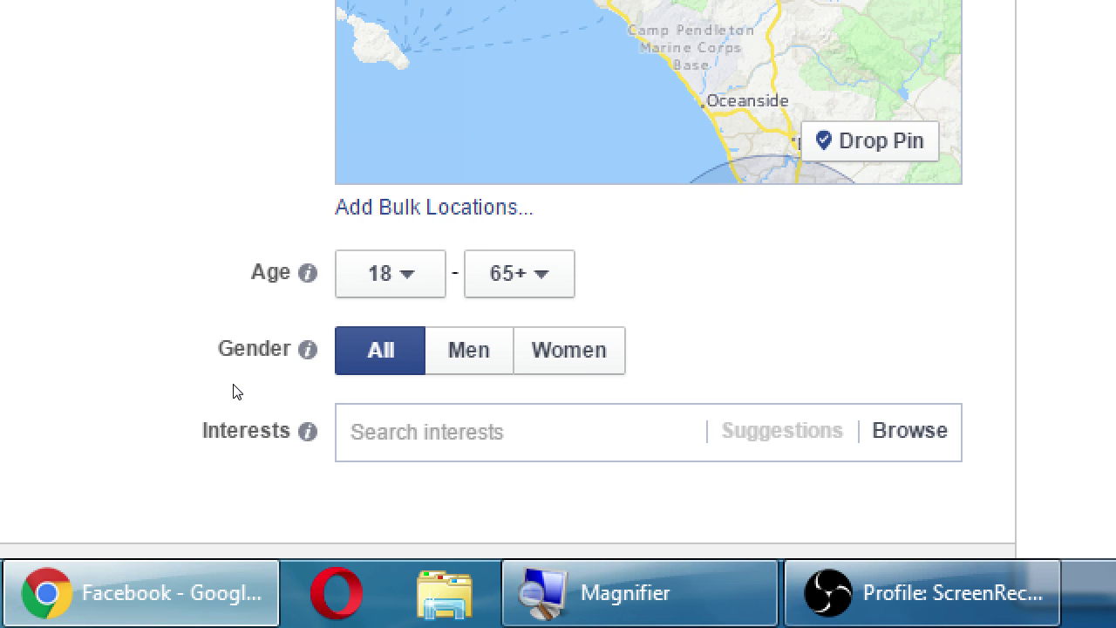
{"action": "key", "text": "Tab"}
{"action": "key", "text": "Tab"}
{"action": "key", "text": "Return"}
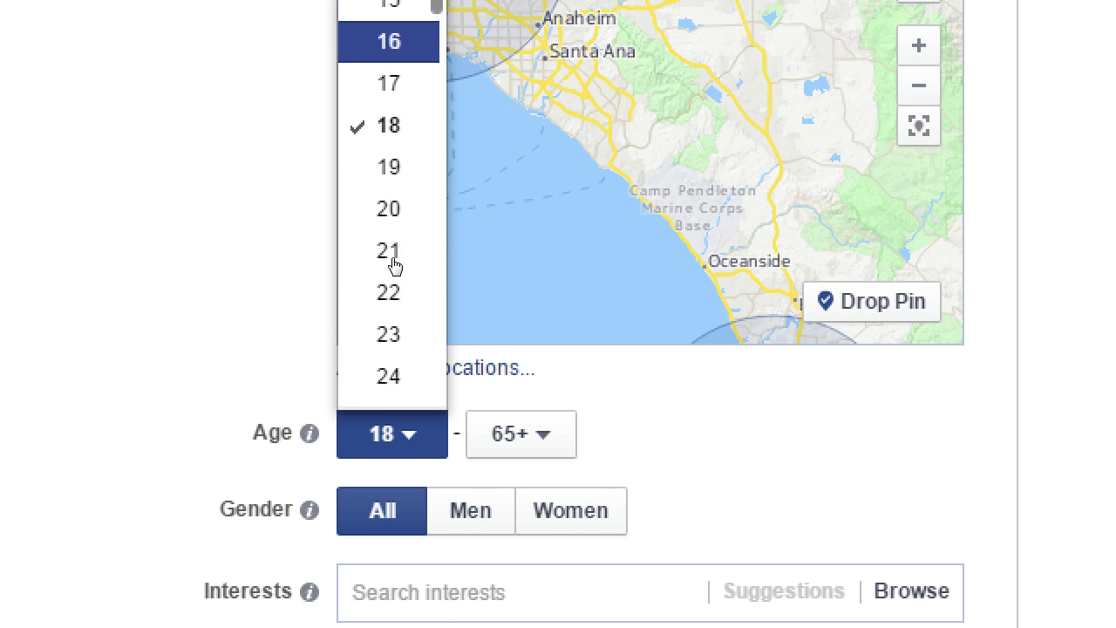
{"action": "key", "text": "Return"}
- Set the audience's maximum age to 34
{"action": "left_click", "coordinate": [482, 455]}
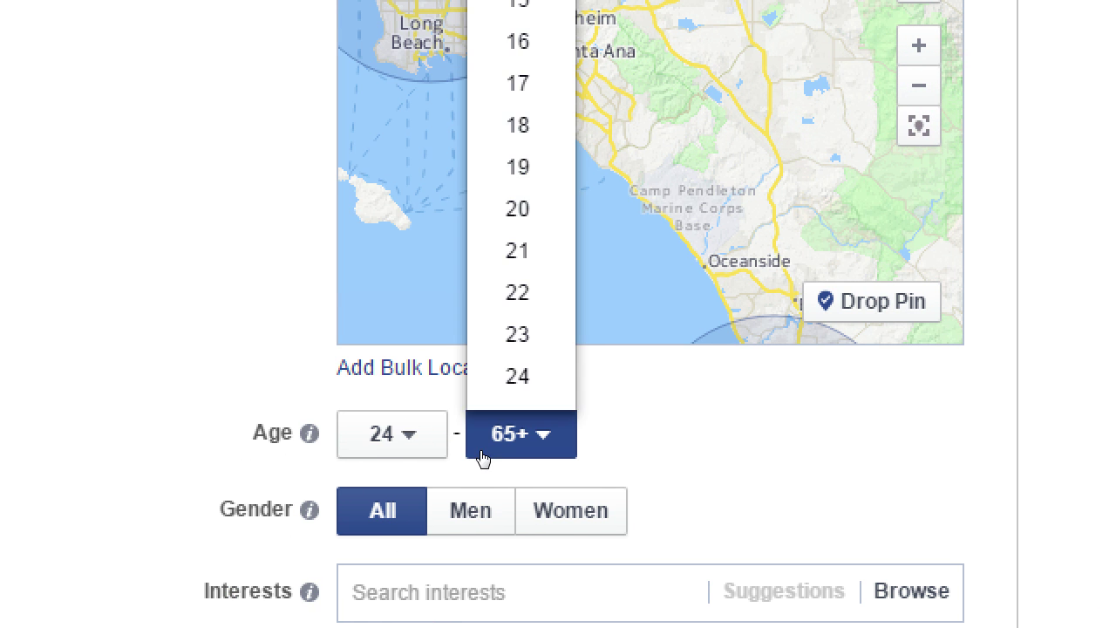
{"action": "scroll", "coordinate": [469, 409], "scroll_direction": "down", "scroll_amount": 5}
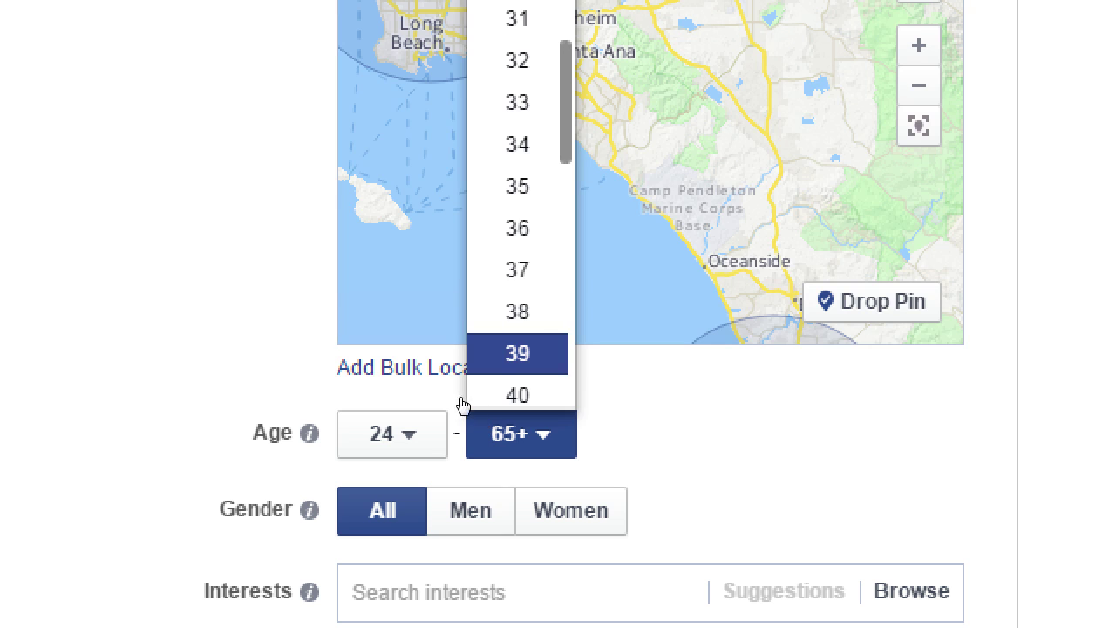
{"action": "key", "text": "Up"}
{"action": "key", "text": "Up"}
{"action": "key", "text": "Up"}
{"action": "key", "text": "Up"}
{"action": "key", "text": "Up"}
{"action": "key", "text": "Up"}
{"action": "key", "text": "Down"}
{"action": "key", "text": "Return"}
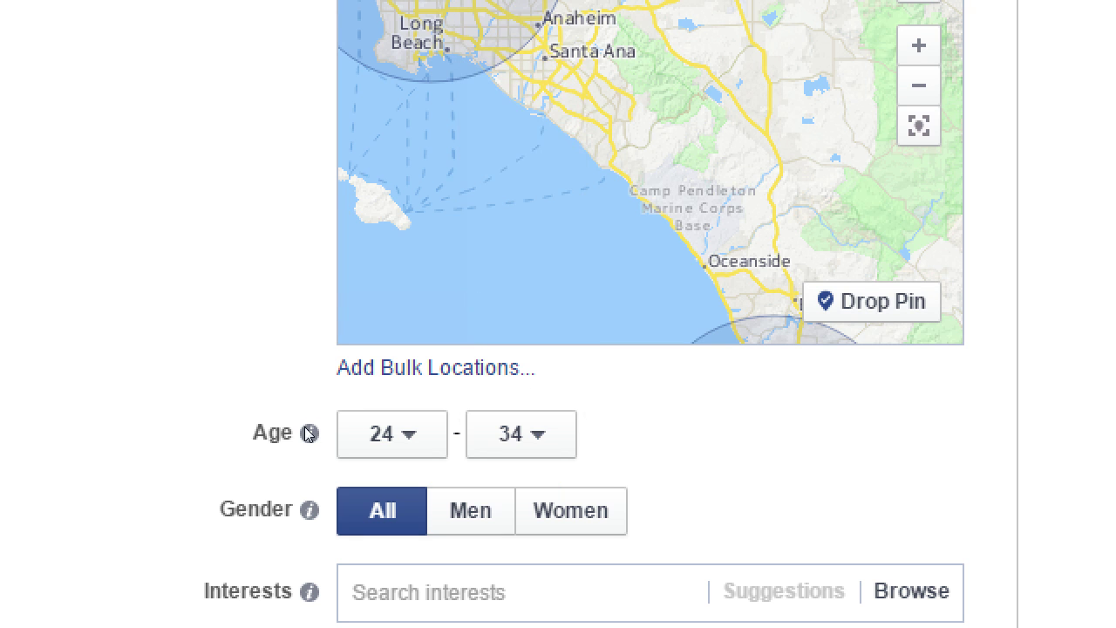
{"action": "scroll", "coordinate": [297, 419], "scroll_direction": "down", "scroll_amount": 3}
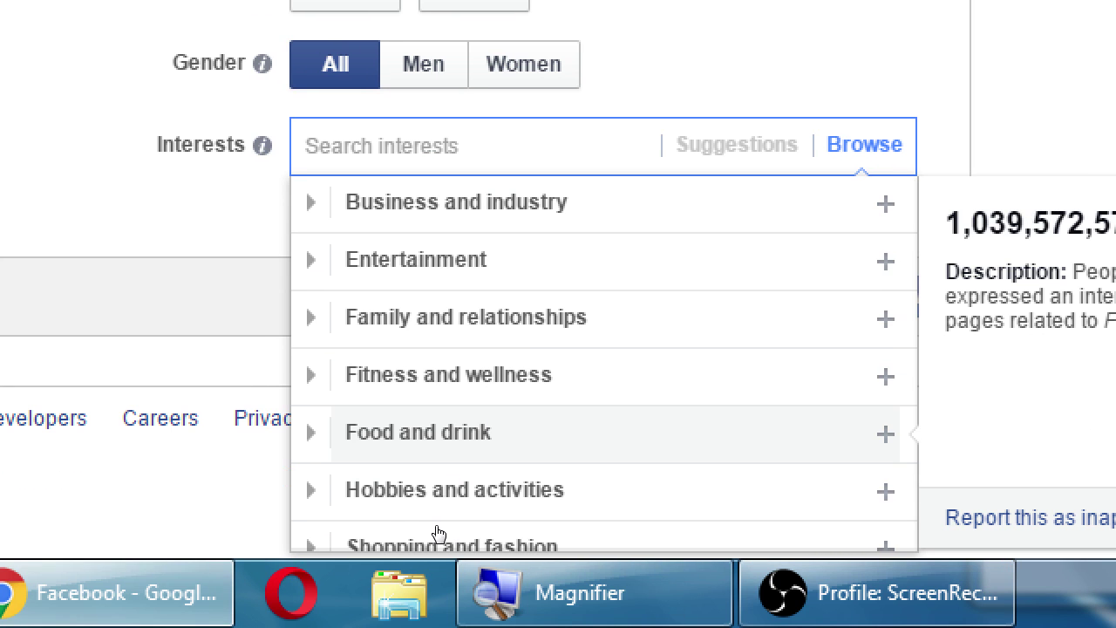
- Expand Food and drink, then Food, and add Desserts as an interest
{"action": "left_click", "coordinate": [397, 534]}
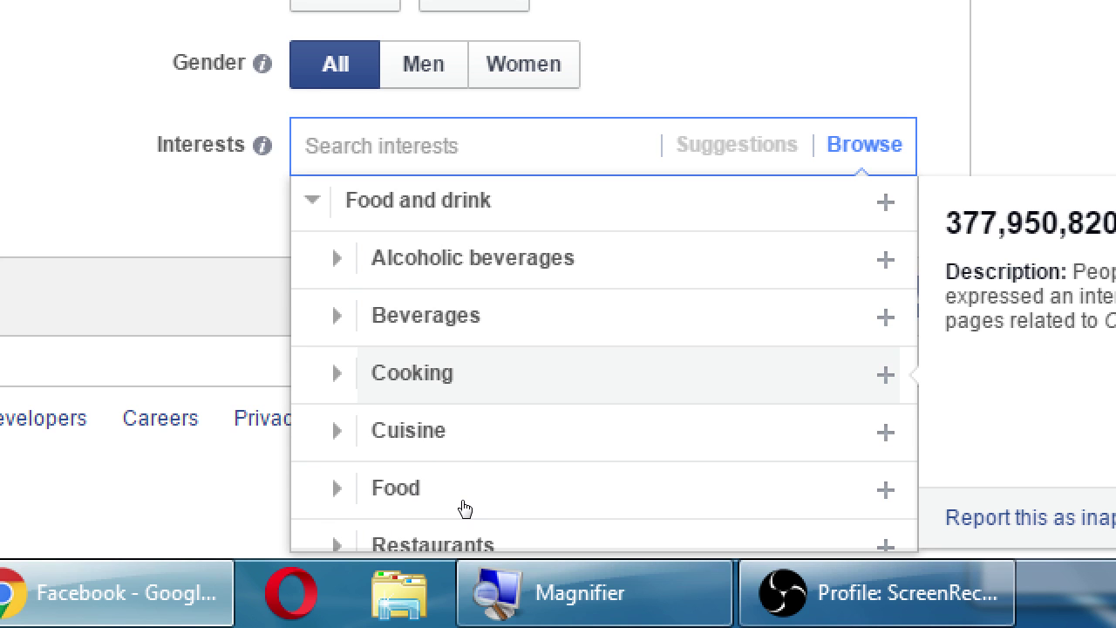
{"action": "scroll", "coordinate": [460, 526], "scroll_direction": "down", "scroll_amount": 3}
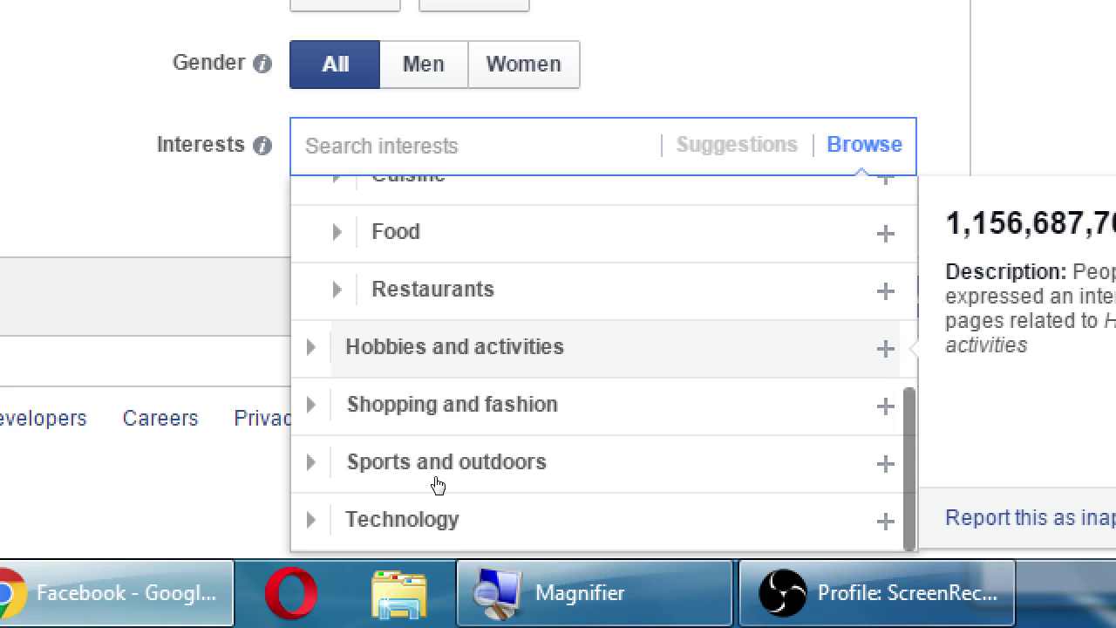
{"action": "left_click", "coordinate": [398, 434]}
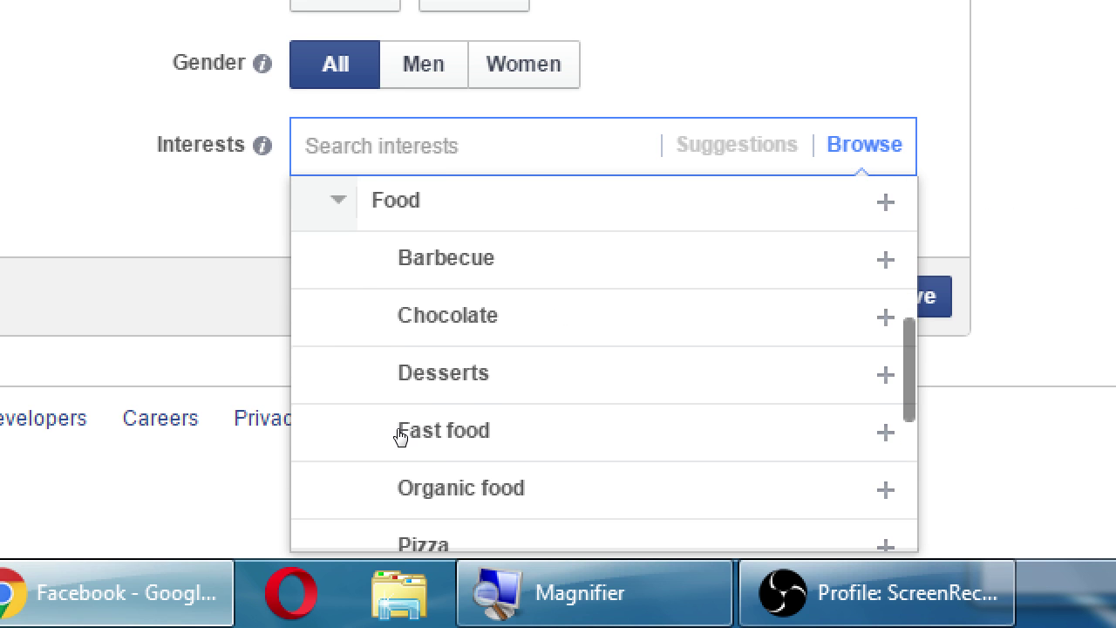
{"action": "key", "text": "Down"}
{"action": "key", "text": "Down"}
{"action": "key", "text": "Down"}
{"action": "key", "text": "Up"}
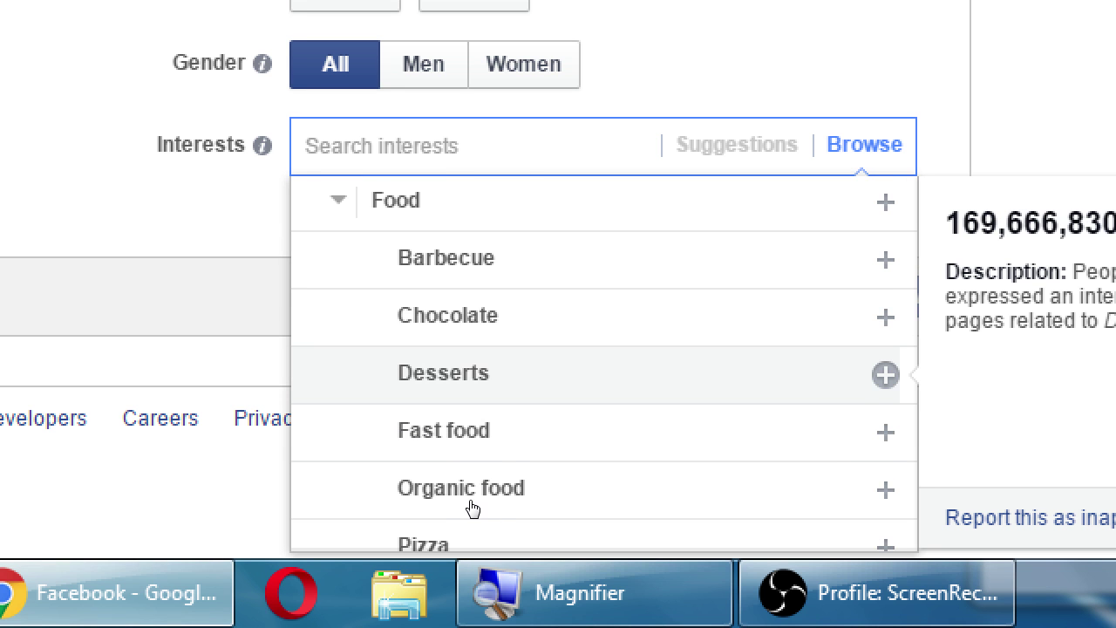
{"action": "key", "text": "Return"}
{"action": "key", "text": "Escape"}
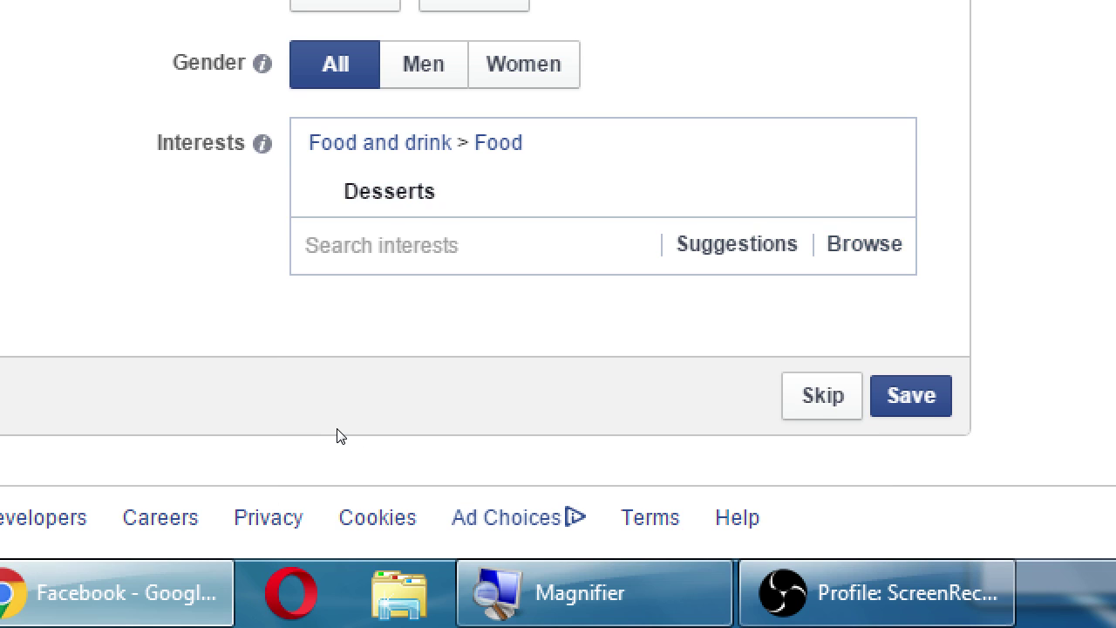
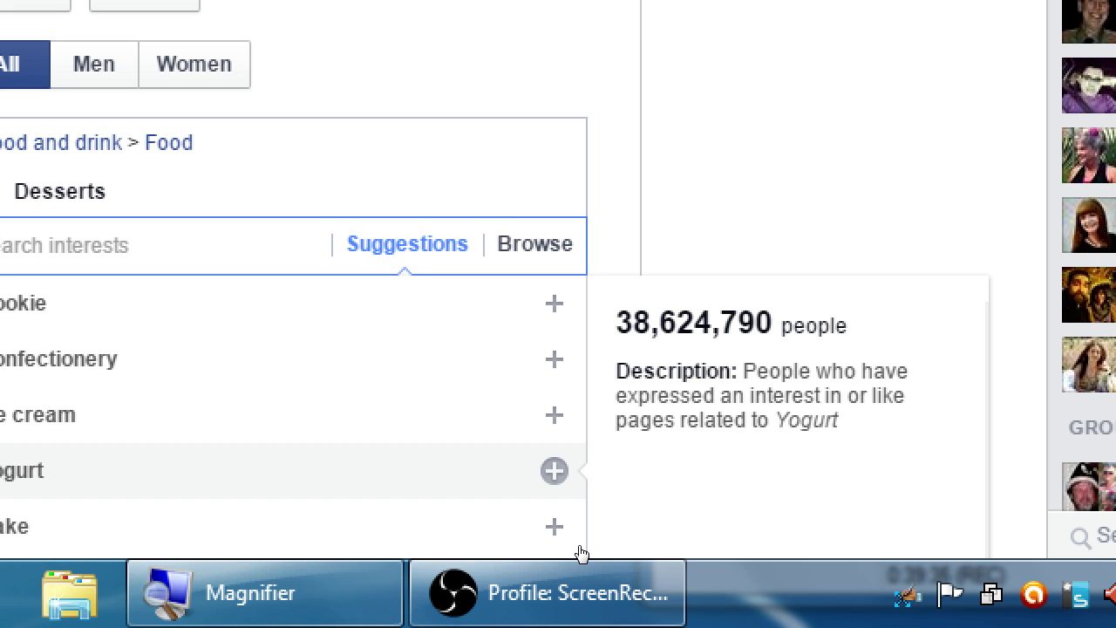
- Add Chocolate to the preferred audience interests alongside Desserts and close the suggestions
{"action": "scroll", "coordinate": [360, 478], "scroll_direction": "down", "scroll_amount": 1}
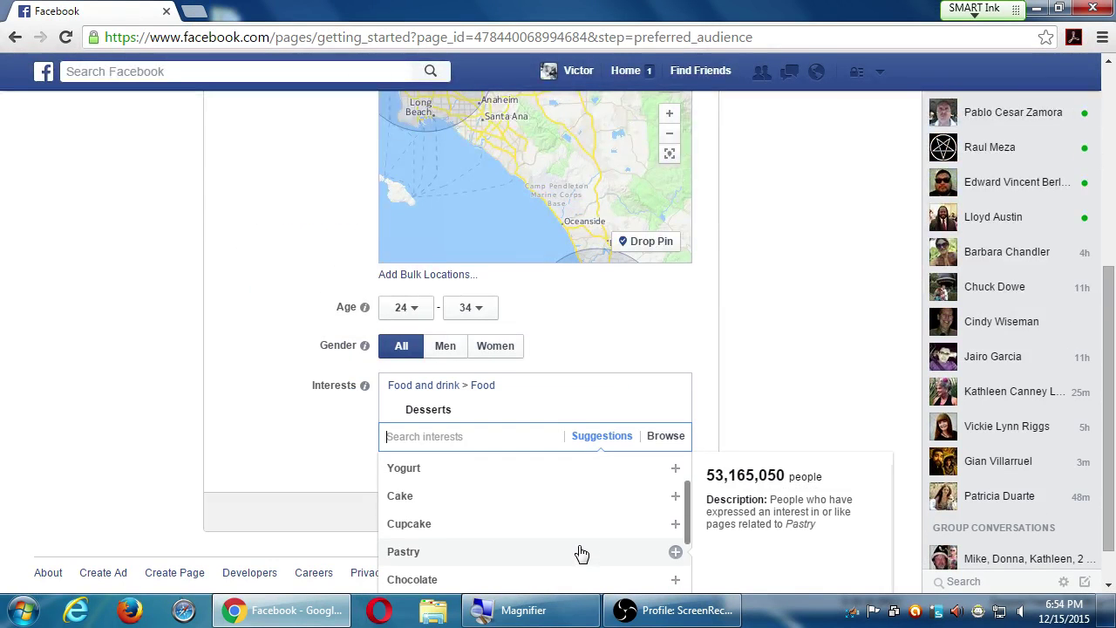
{"action": "left_click", "coordinate": [421, 582]}
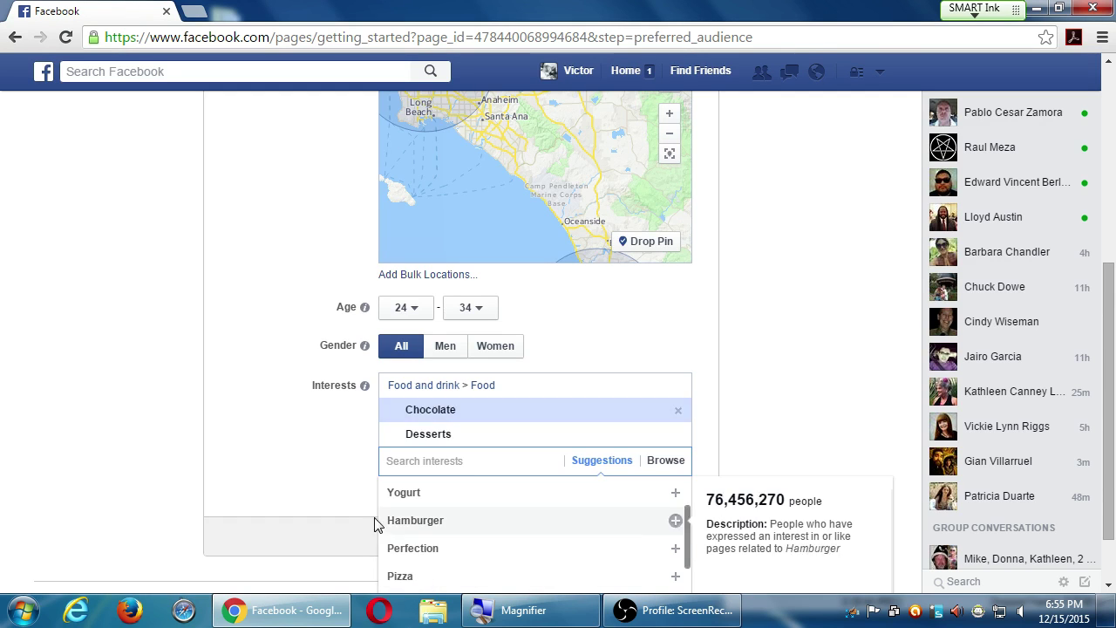
{"action": "left_click", "coordinate": [326, 488]}
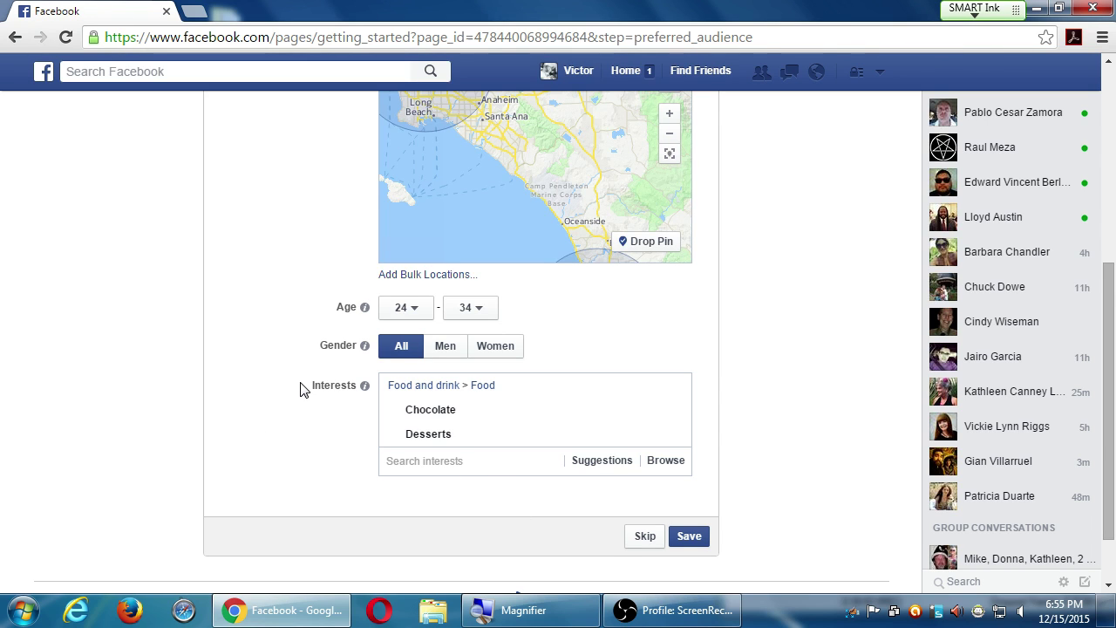
- Save the Preferred Page Audience step to finish creating the Victor's Bakery page
{"action": "scroll", "coordinate": [300, 389], "scroll_direction": "up", "scroll_amount": 4}
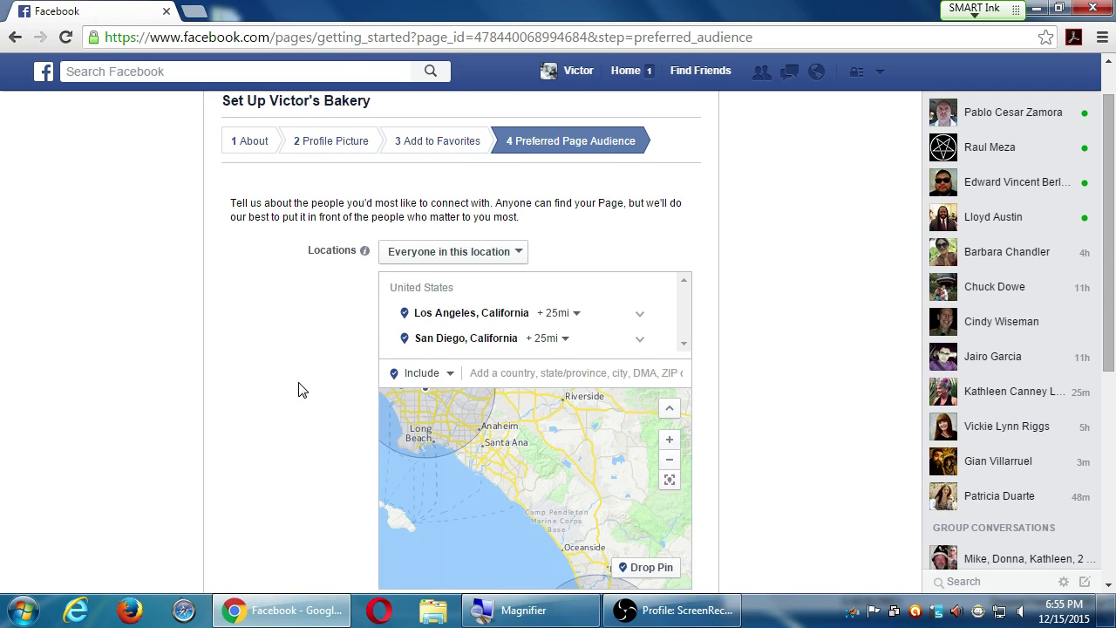
{"action": "scroll", "coordinate": [298, 389], "scroll_direction": "down", "scroll_amount": 5}
{"action": "scroll", "coordinate": [299, 387], "scroll_direction": "up", "scroll_amount": 6}
{"action": "scroll", "coordinate": [298, 389], "scroll_direction": "down", "scroll_amount": 5}
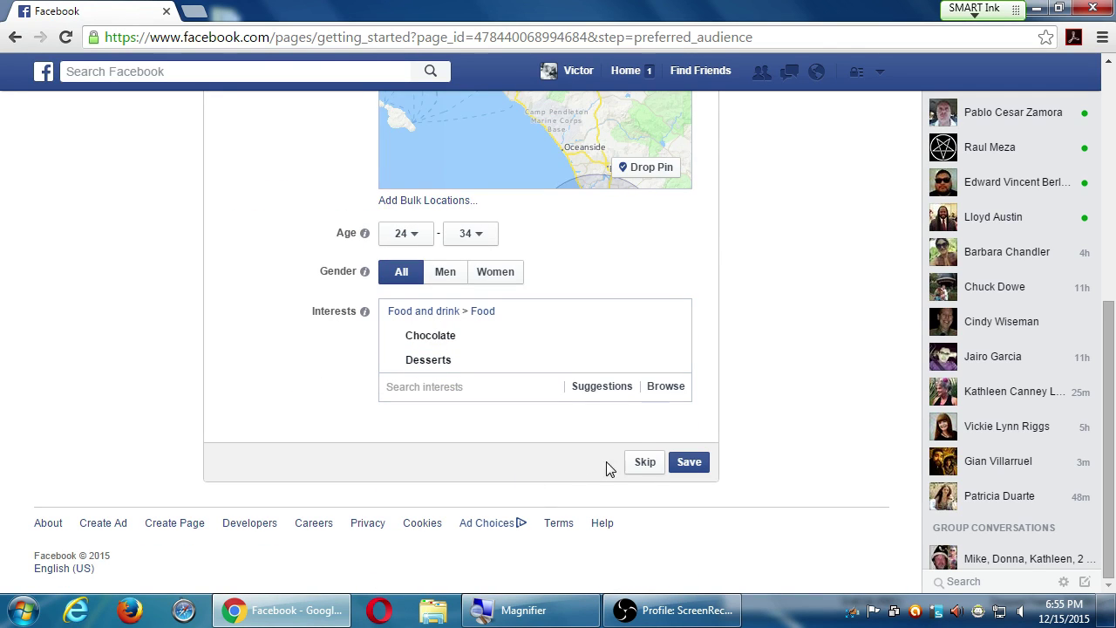
{"action": "left_click", "coordinate": [687, 469]}
{"action": "left_click", "coordinate": [687, 467]}
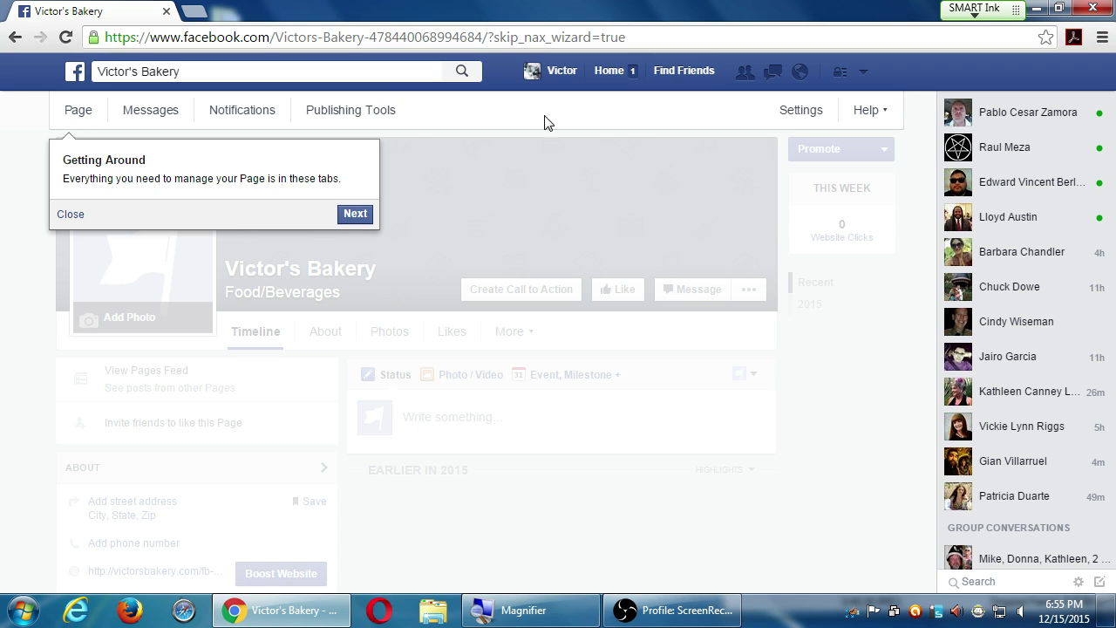
- Advance the Getting Around tour, like the Victor's Bakery page, and scroll through it
{"action": "left_click", "coordinate": [356, 214]}
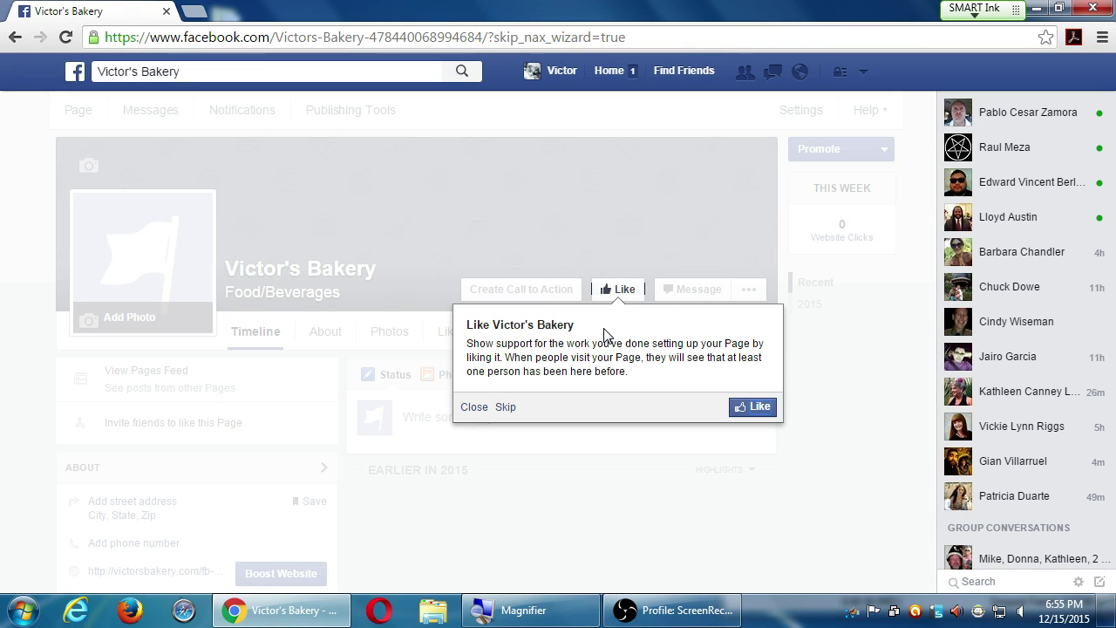
{"action": "left_click", "coordinate": [750, 407]}
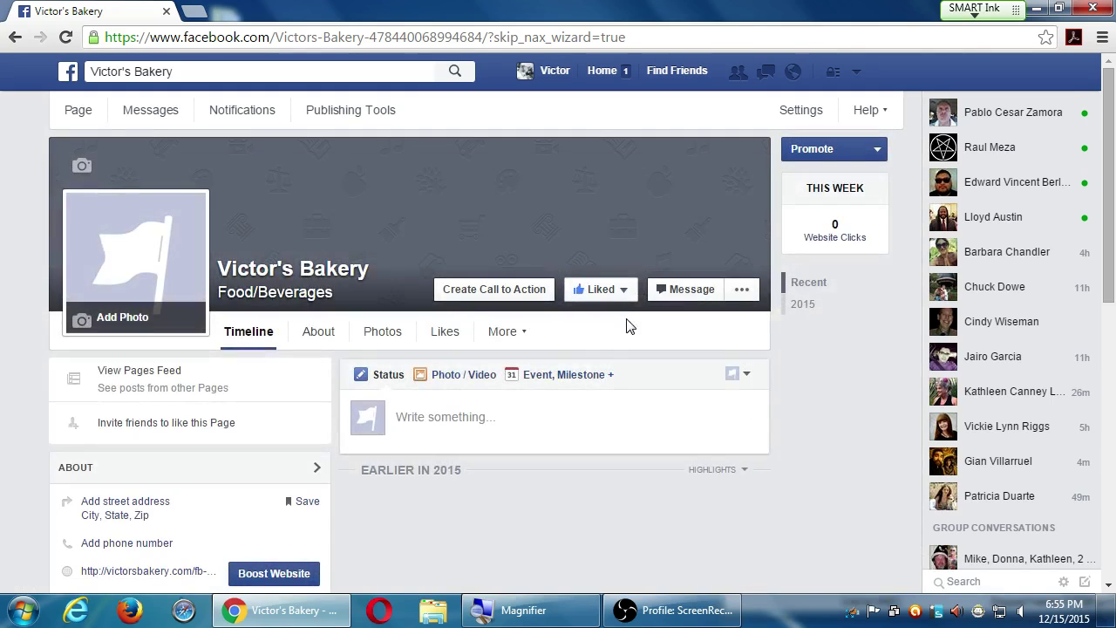
{"action": "scroll", "coordinate": [723, 334], "scroll_direction": "down", "scroll_amount": 2}
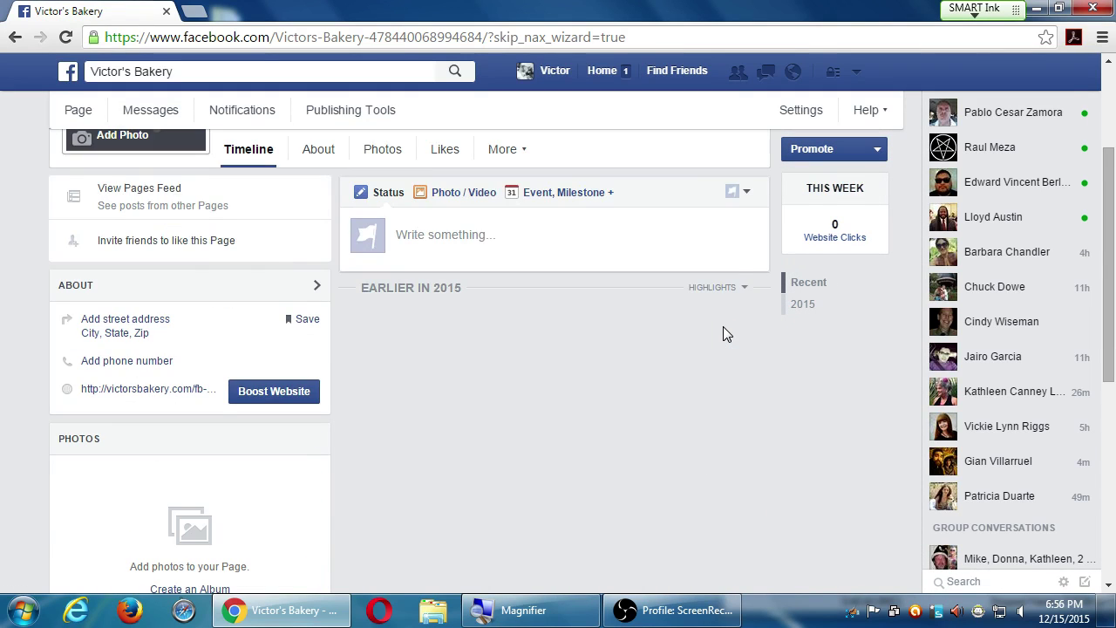
{"action": "scroll", "coordinate": [723, 327], "scroll_direction": "down", "scroll_amount": 5}
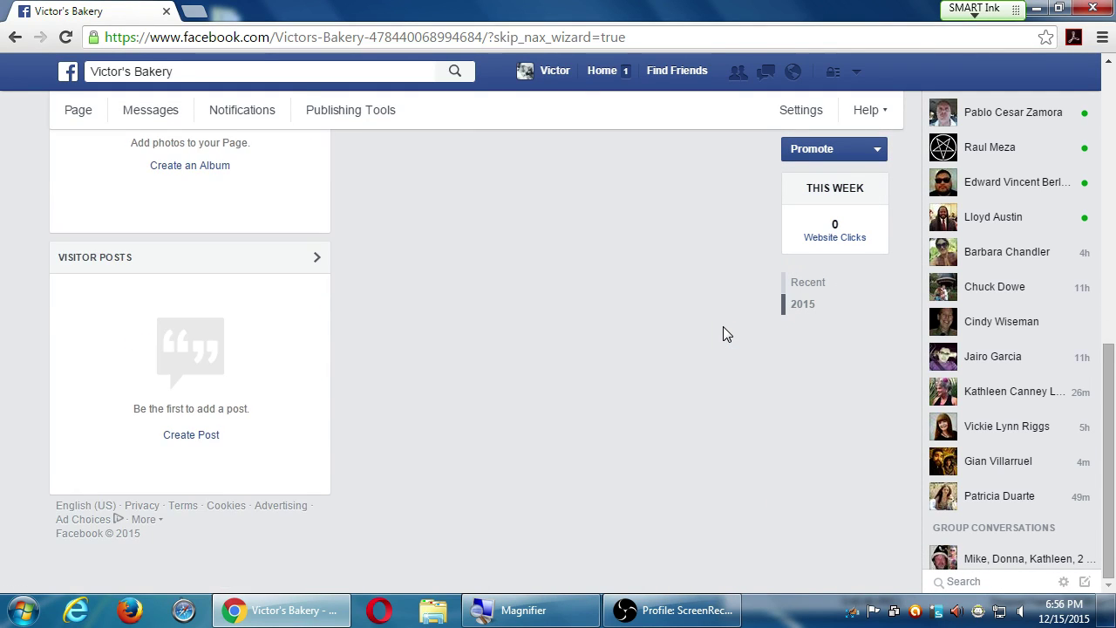
{"action": "scroll", "coordinate": [724, 331], "scroll_direction": "up", "scroll_amount": 7}
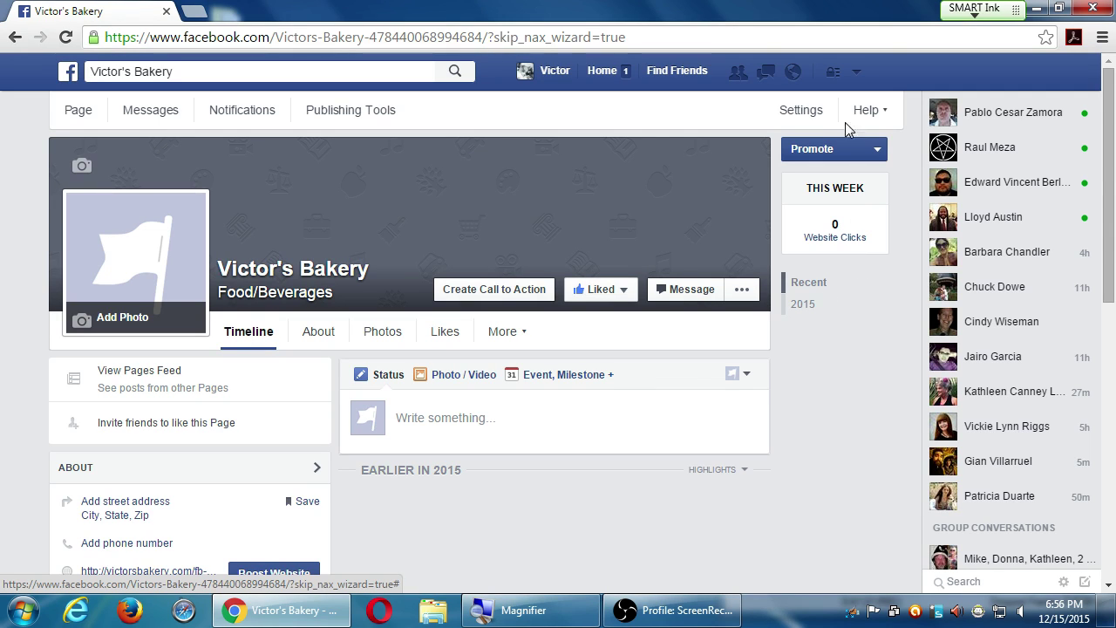
- Log out of Facebook from the account menu and close the Chrome window
{"action": "left_click", "coordinate": [856, 71]}
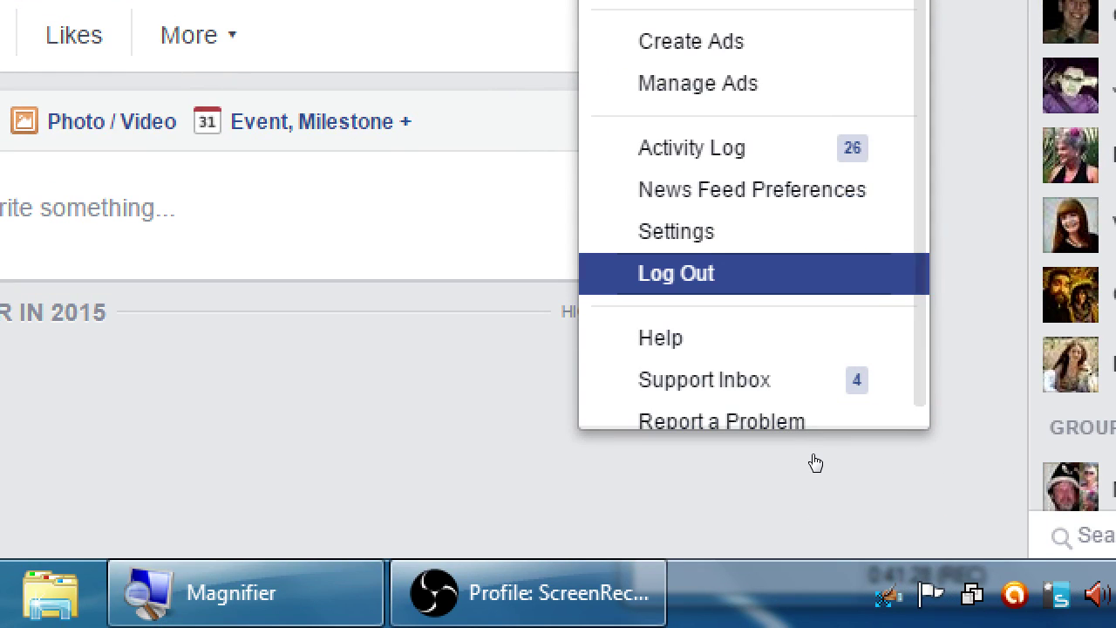
{"action": "left_click", "coordinate": [676, 273]}
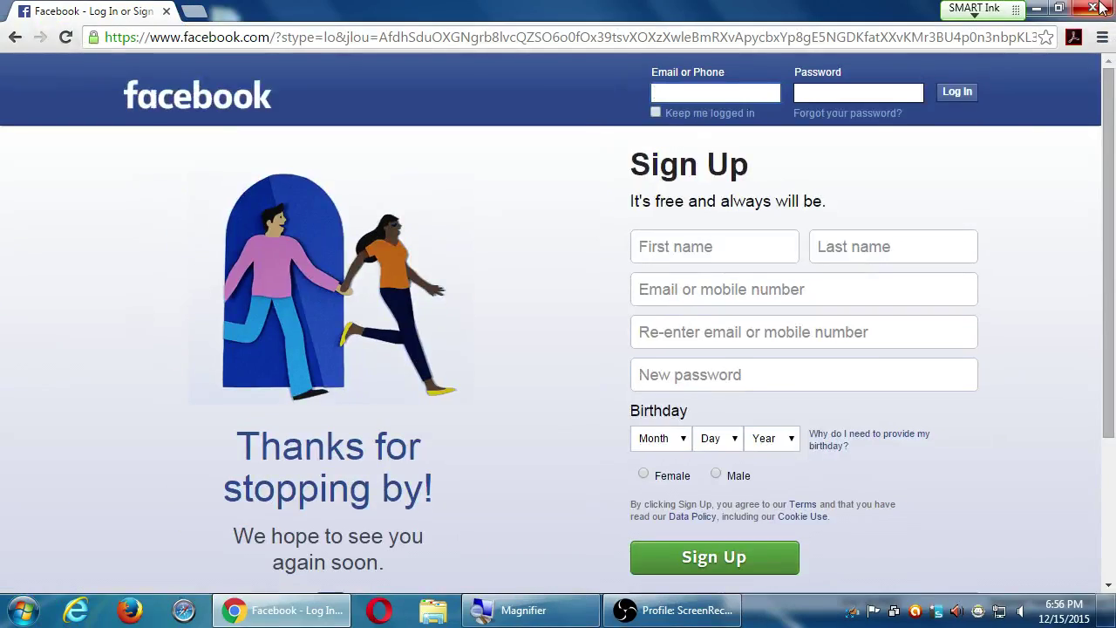
{"action": "left_click", "coordinate": [1096, 8]}
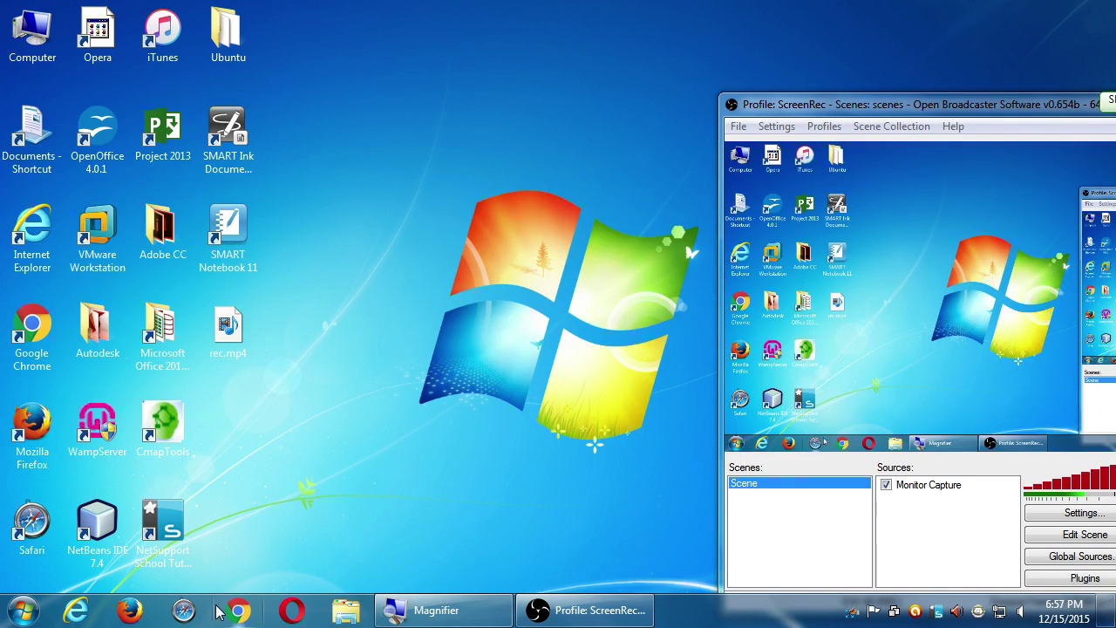
- Load facebook.com/ in a new browser window and snap it to the left half of the screen
{"action": "left_click", "coordinate": [241, 613]}
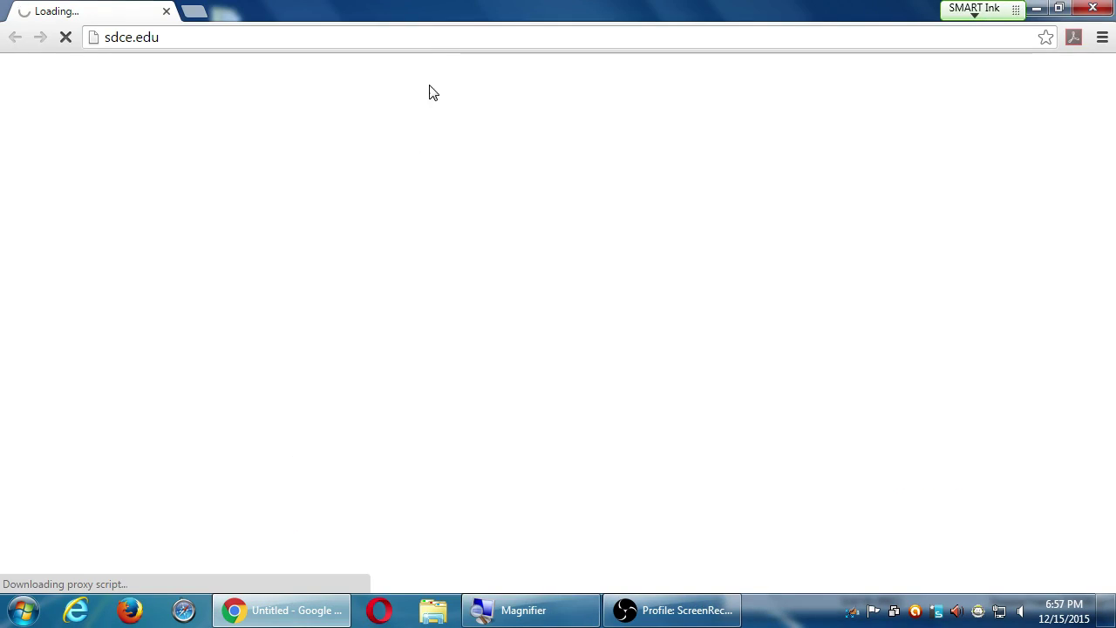
{"action": "left_click", "coordinate": [412, 42]}
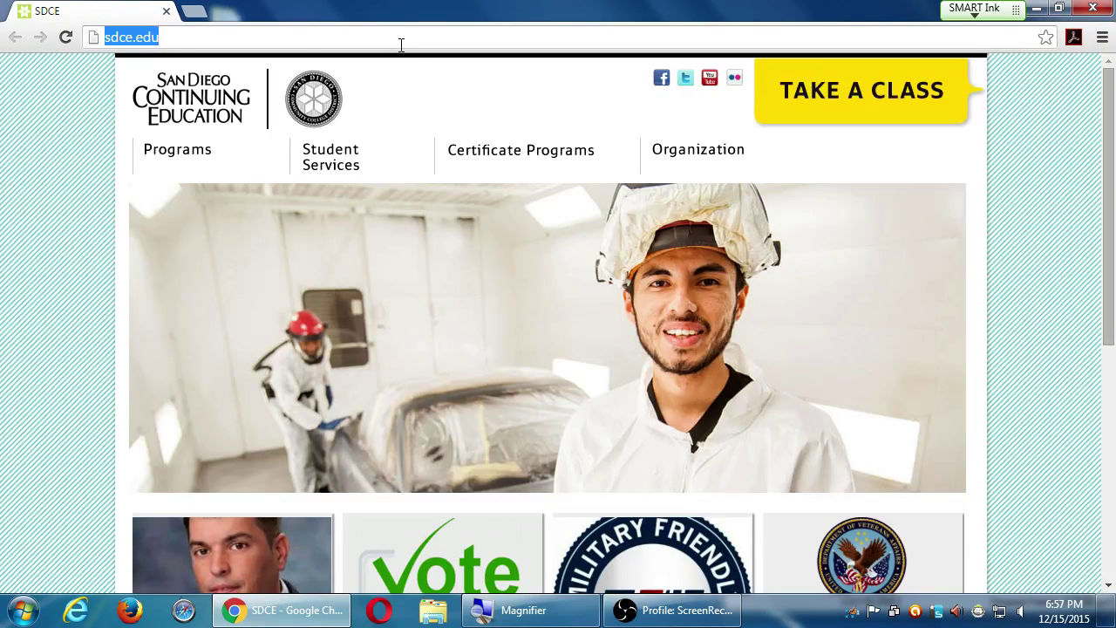
{"action": "type", "text": "face"}
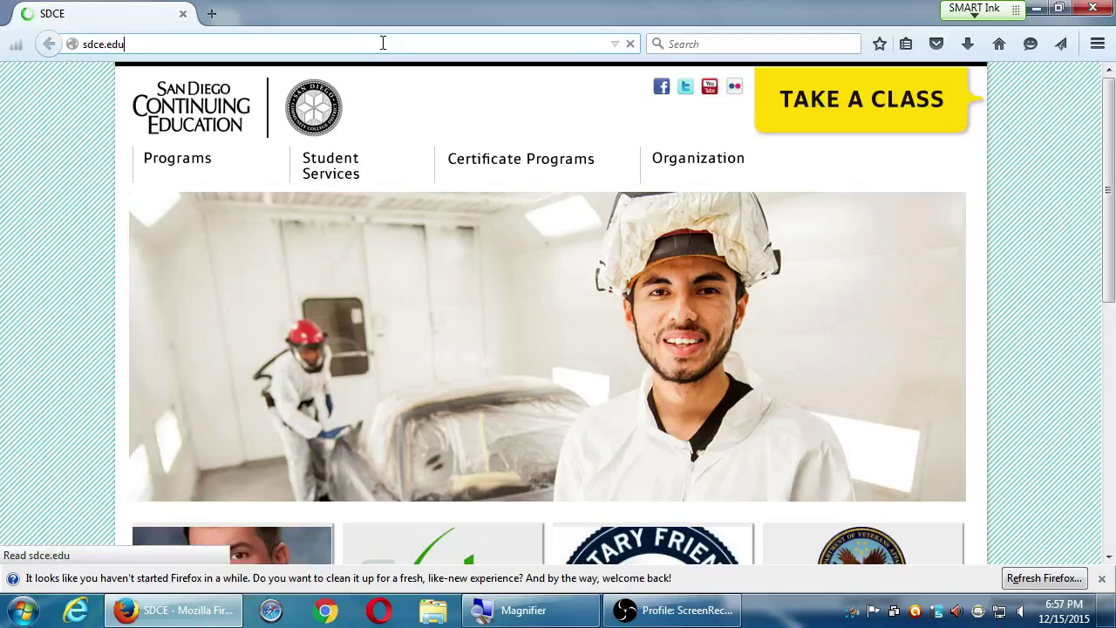
{"action": "left_click", "coordinate": [385, 42]}
{"action": "type", "text": "facebook.co"}
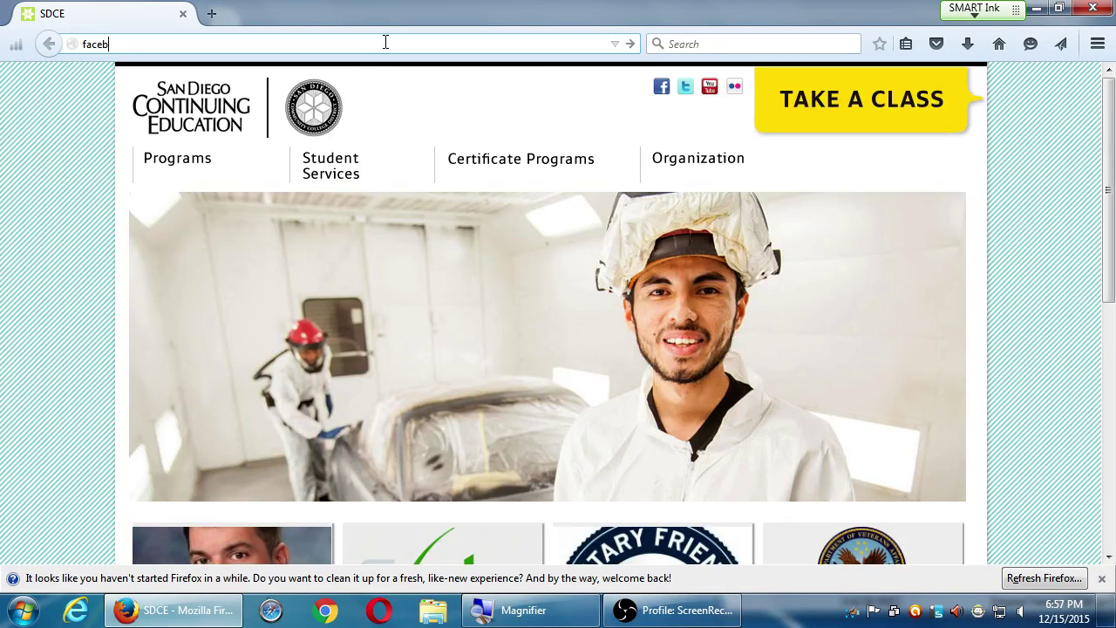
{"action": "type", "text": "m/"}
{"action": "key", "text": "Return"}
{"action": "key", "text": "super+Left"}
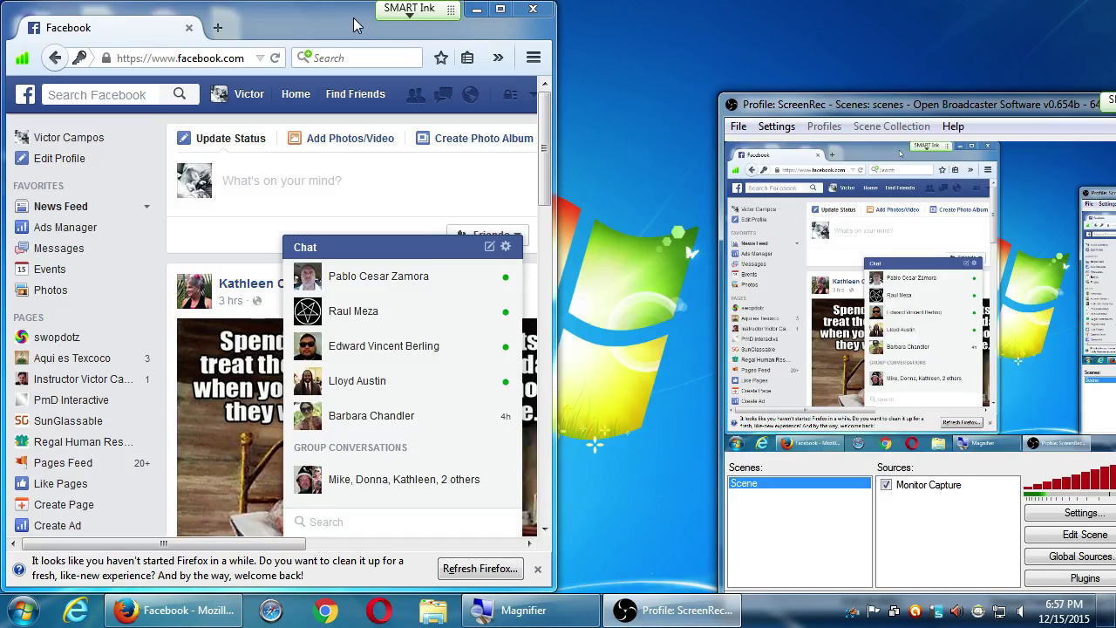
- Magnify the screen and choose See More… in the account menu to list all managed Pages
{"action": "key", "text": "super+plus"}
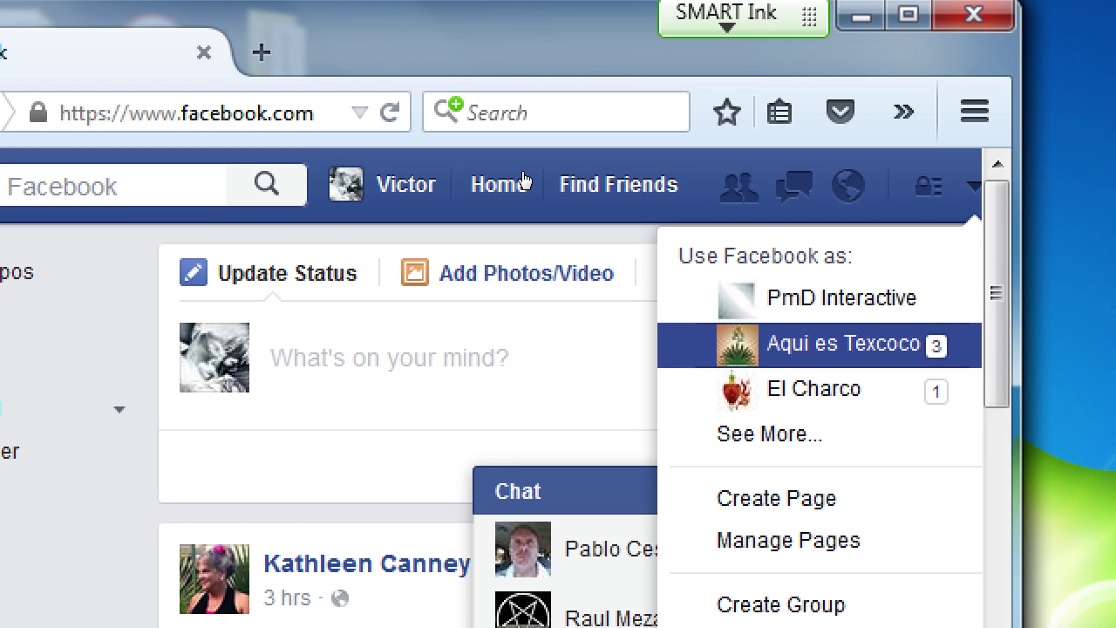
{"action": "key", "text": "Up"}
{"action": "key", "text": "Up"}
{"action": "key", "text": "Up"}
{"action": "key", "text": "Up"}
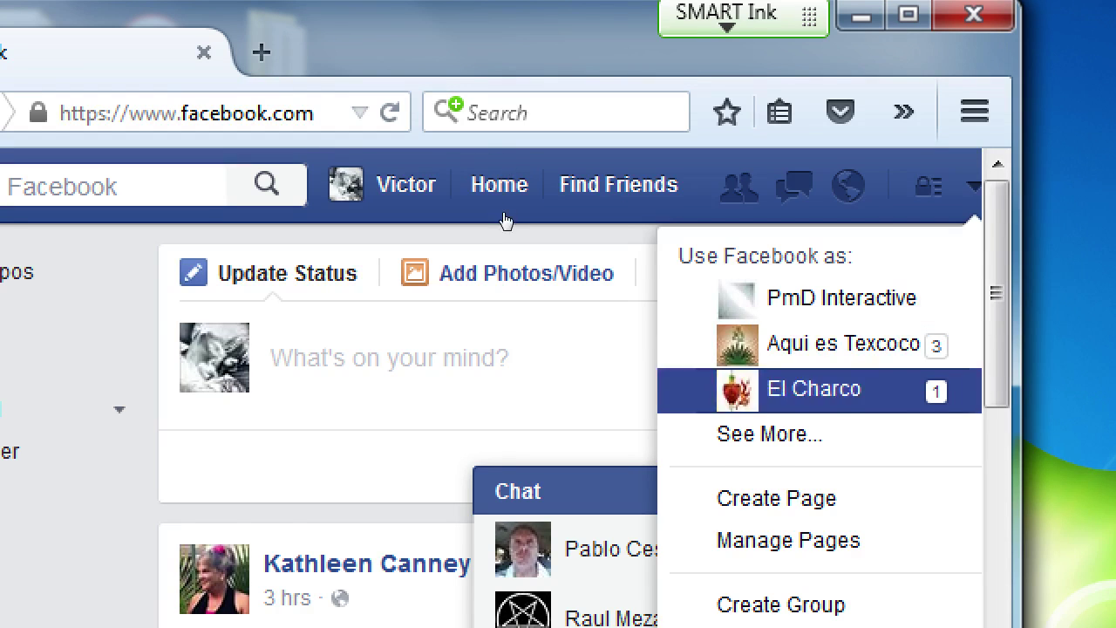
{"action": "key", "text": "Down"}
{"action": "key", "text": "Down"}
{"action": "key", "text": "Down"}
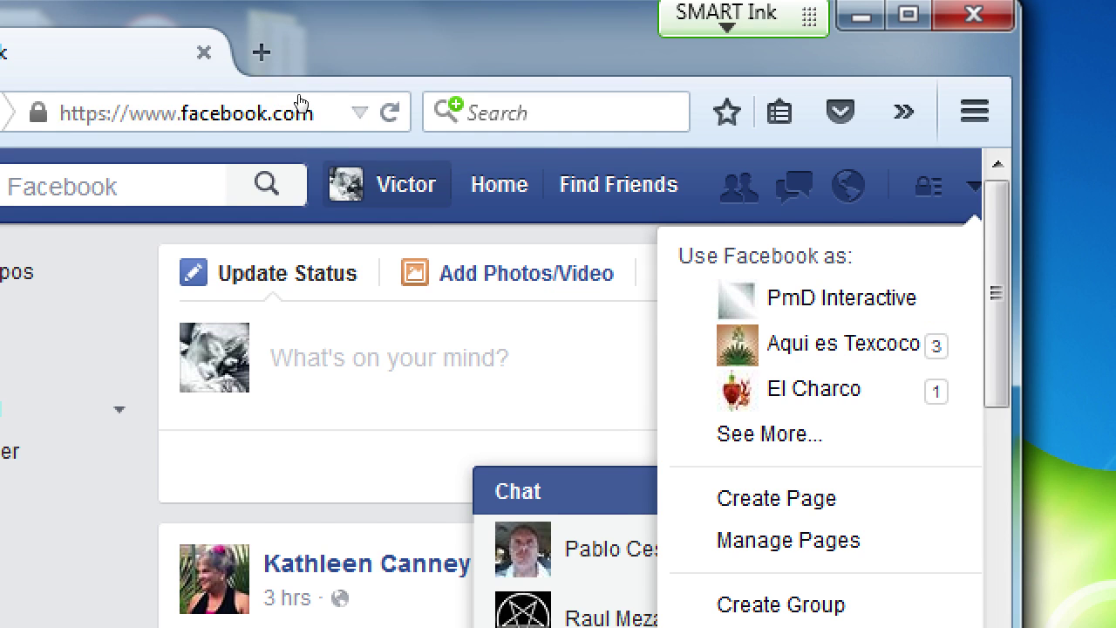
{"action": "key", "text": "Up"}
{"action": "key", "text": "Up"}
{"action": "key", "text": "Up"}
{"action": "key", "text": "Up"}
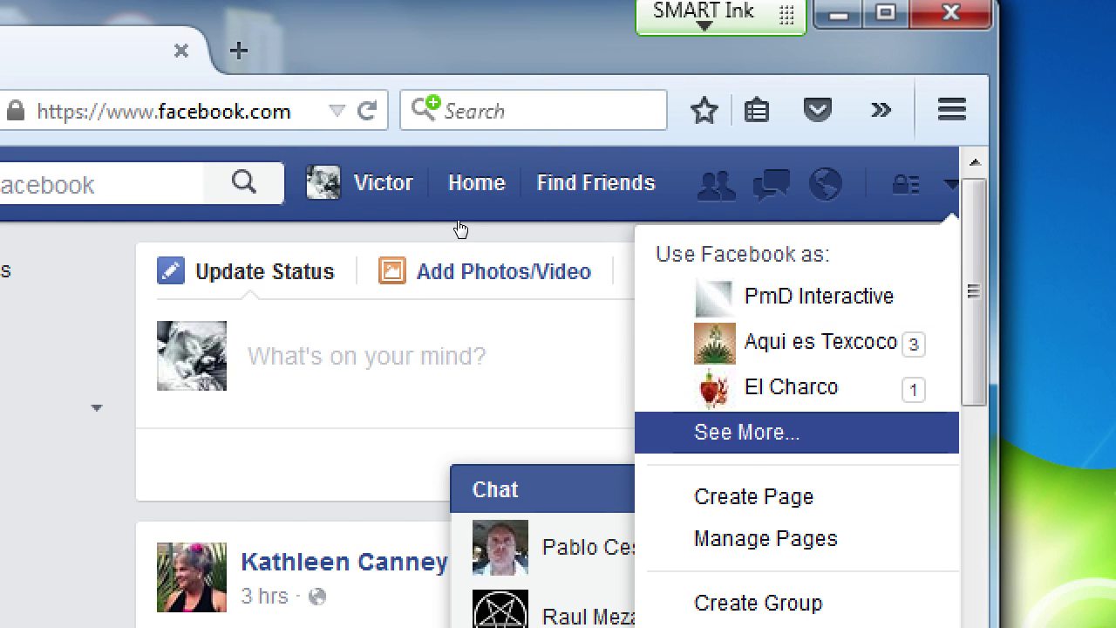
{"action": "key", "text": "Return"}
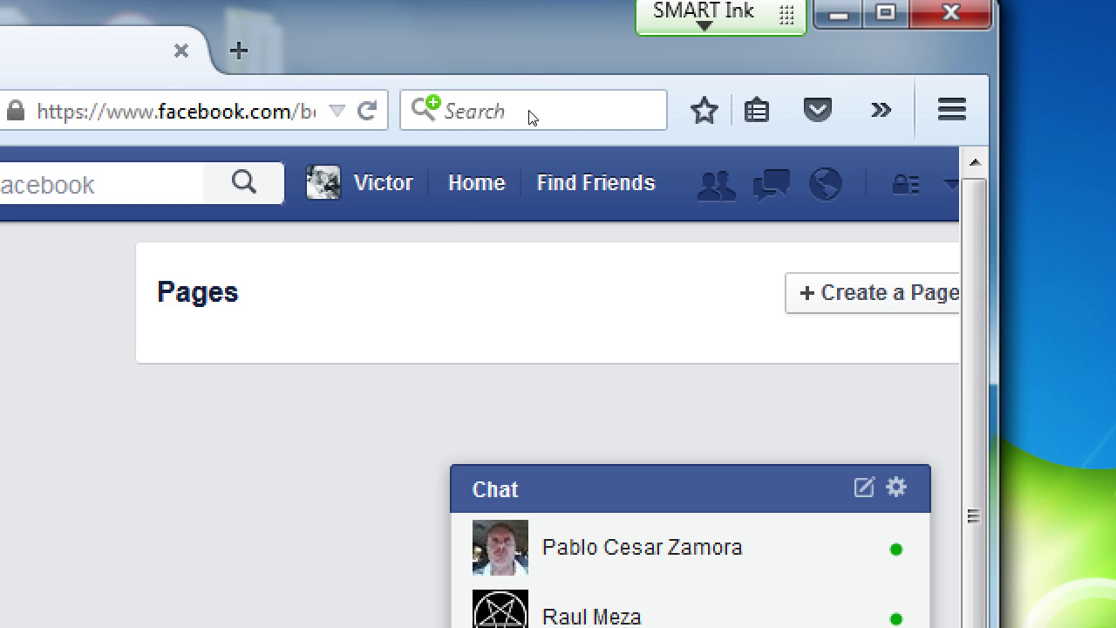
- Maximize the browser and scroll through the list of managed Pages
{"action": "double_click", "coordinate": [544, 11]}
{"action": "scroll", "coordinate": [404, 365], "scroll_direction": "down", "scroll_amount": 5}
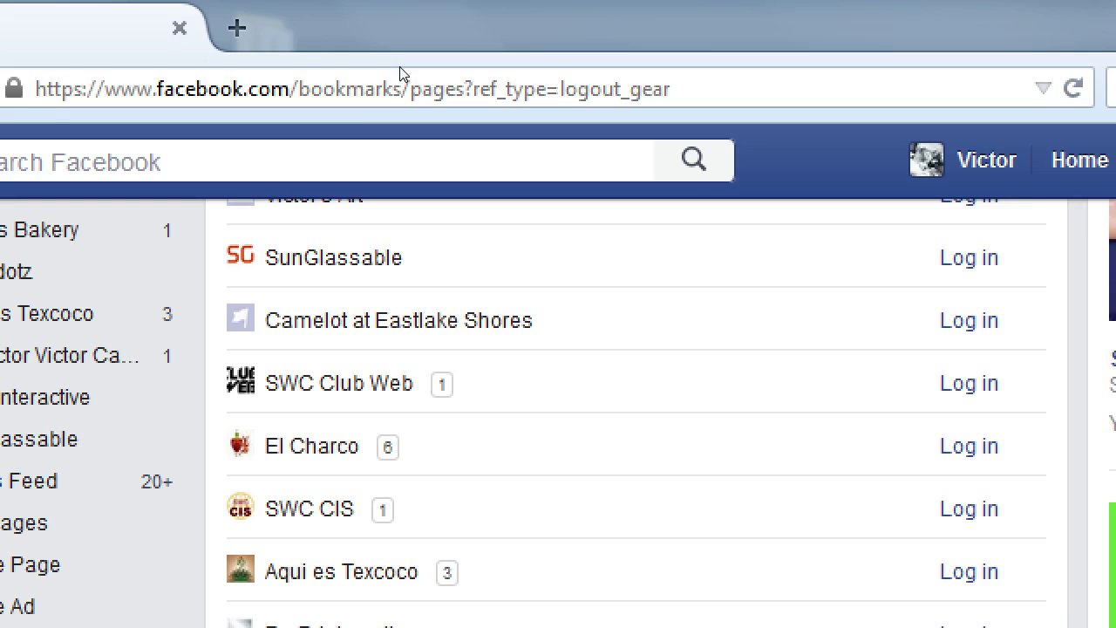
{"action": "scroll", "coordinate": [349, 232], "scroll_direction": "up", "scroll_amount": 1}
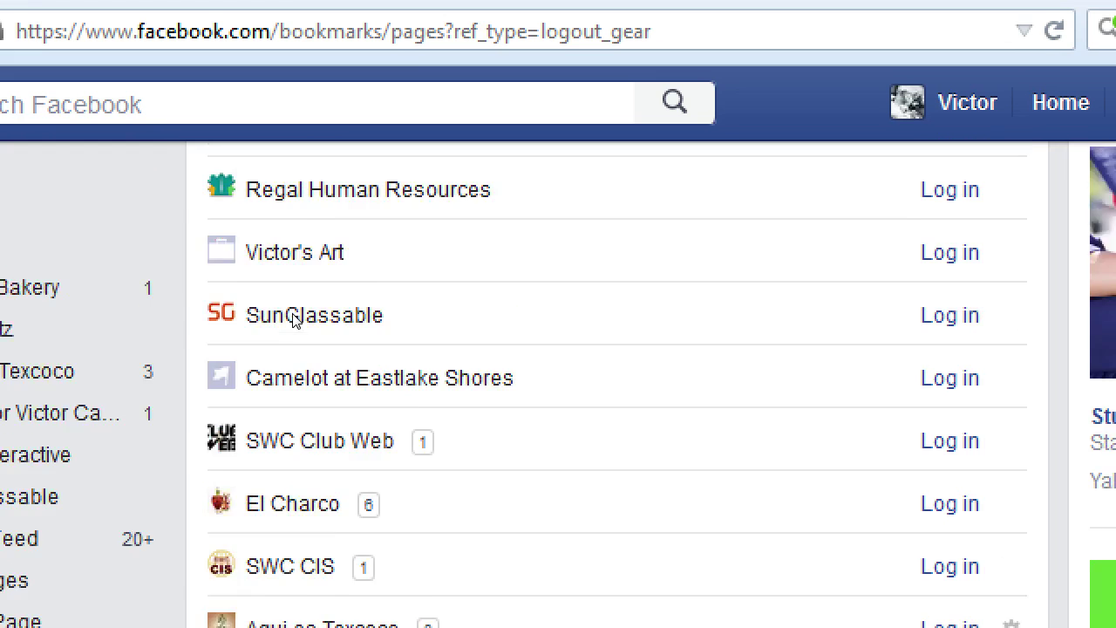
{"action": "scroll", "coordinate": [293, 320], "scroll_direction": "up", "scroll_amount": 3}
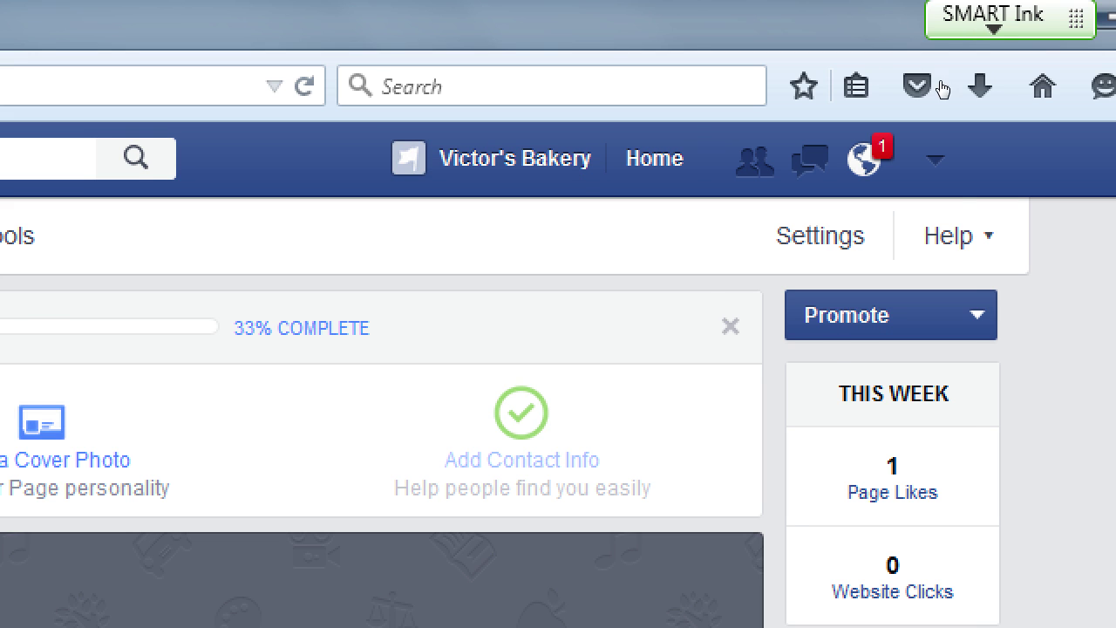
- Open the header's down-arrow menu to choose which profile or Page to use Facebook as
{"action": "left_click", "coordinate": [935, 159]}
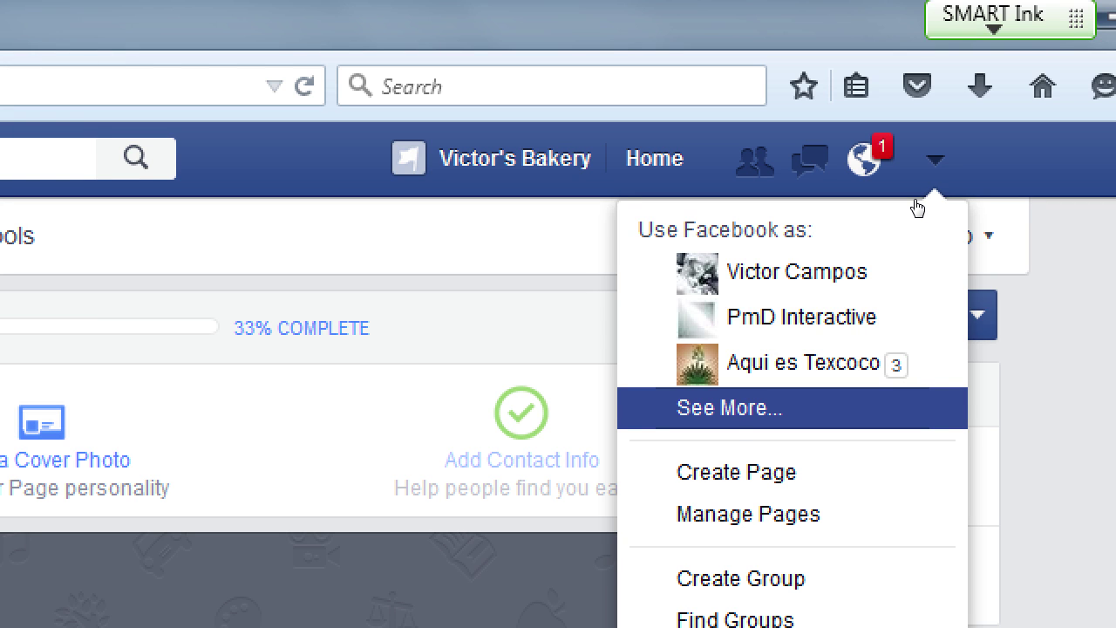
- Switch back to the personal profile, list the managed Pages, and open Victor's Bakery
{"action": "left_click", "coordinate": [940, 114]}
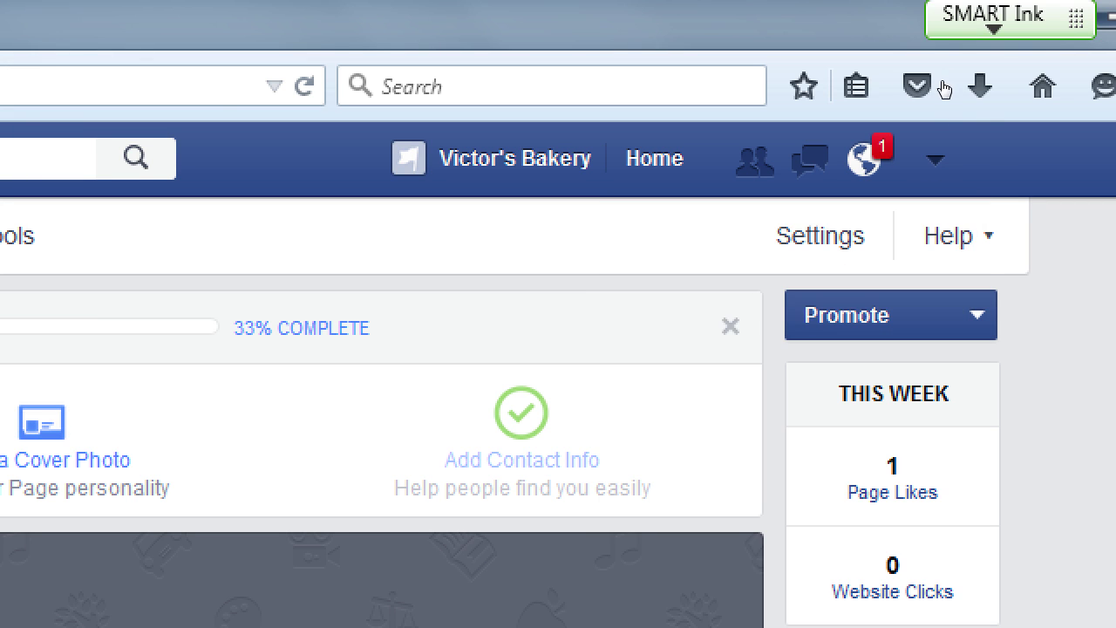
{"action": "left_click", "coordinate": [935, 158]}
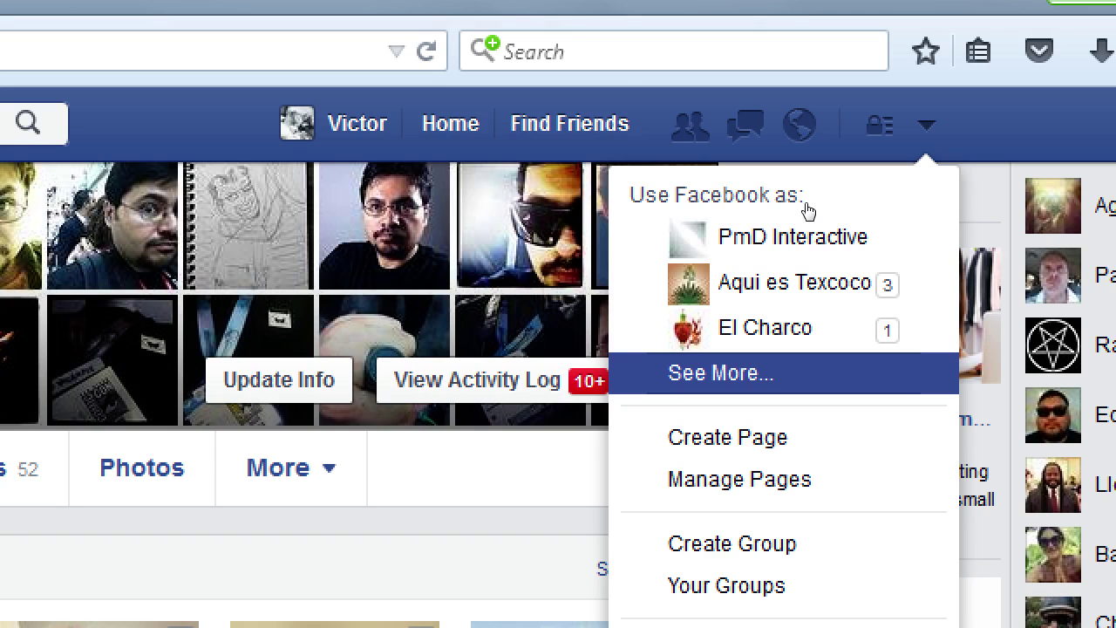
{"action": "key", "text": "Return"}
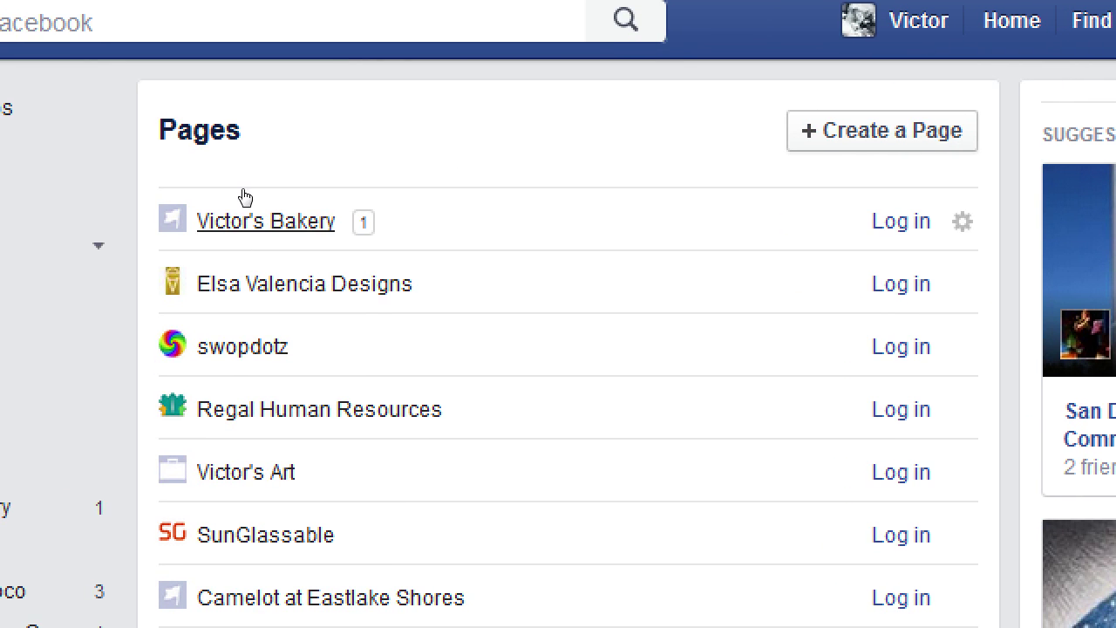
{"action": "left_click", "coordinate": [568, 191]}
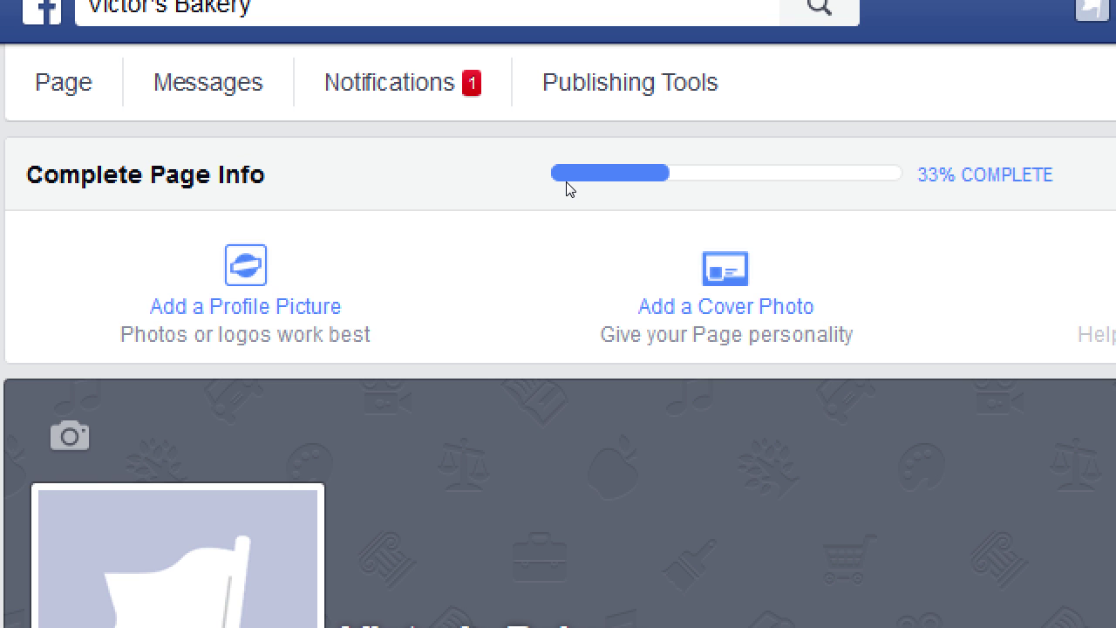
- Go back to the Pages list and reopen the Victor's Bakery Page admin view
{"action": "key", "text": "alt+Left"}
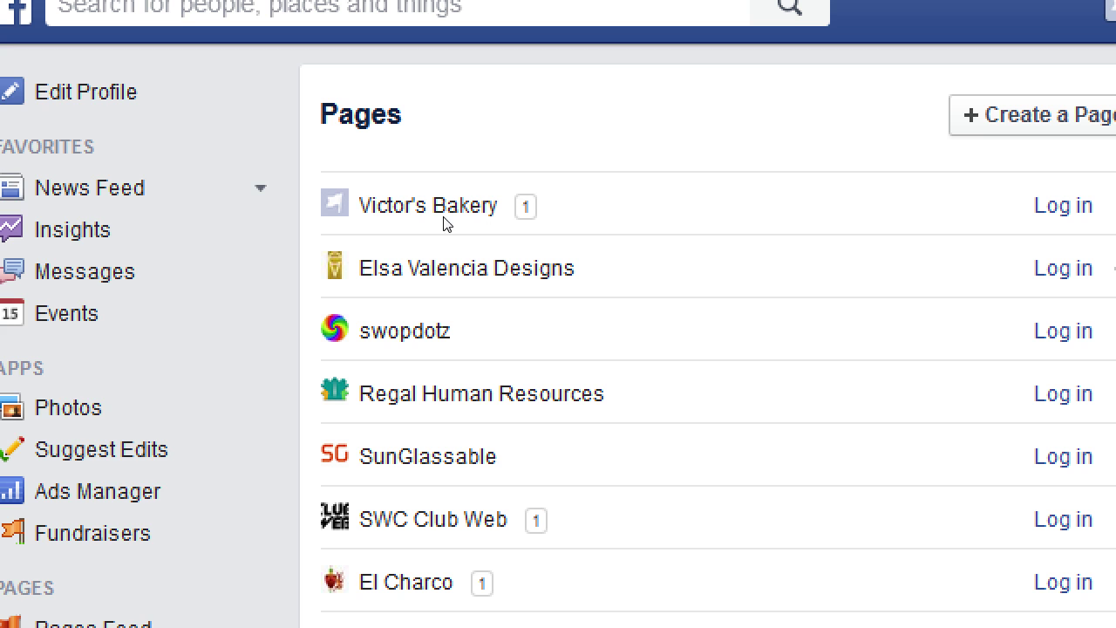
{"action": "left_click", "coordinate": [365, 194]}
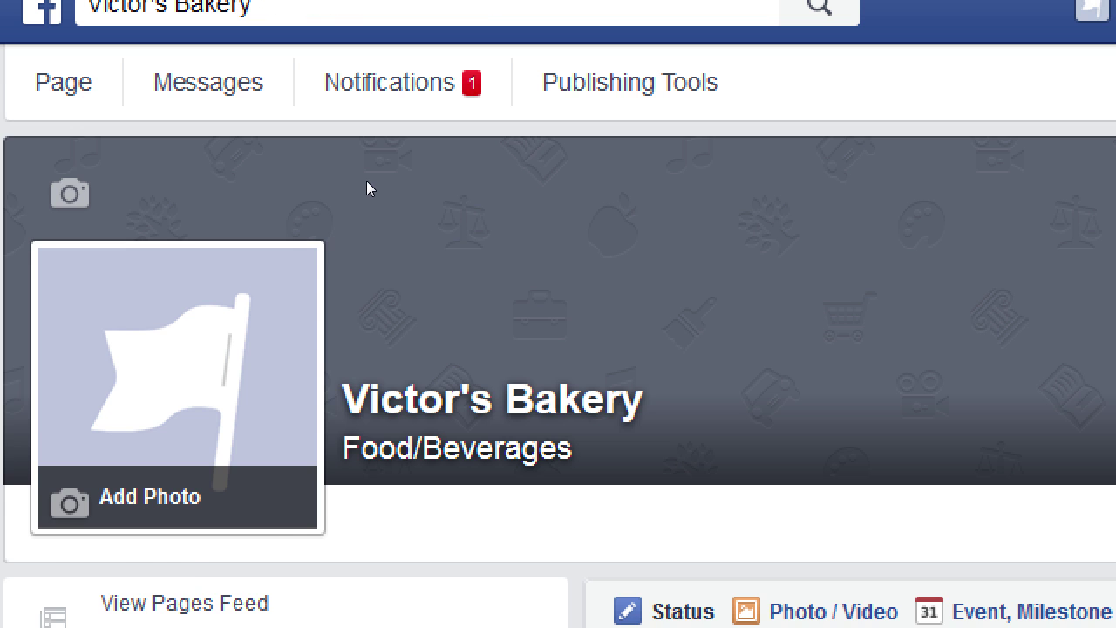
{"action": "key", "text": "alt+Left"}
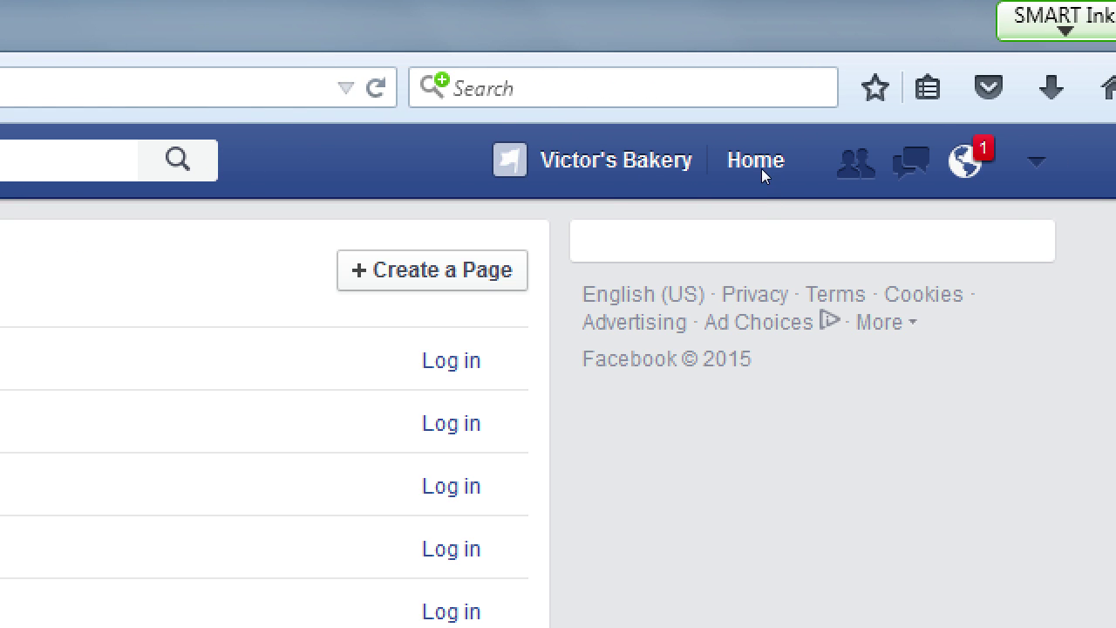
{"action": "left_click", "coordinate": [674, 189]}
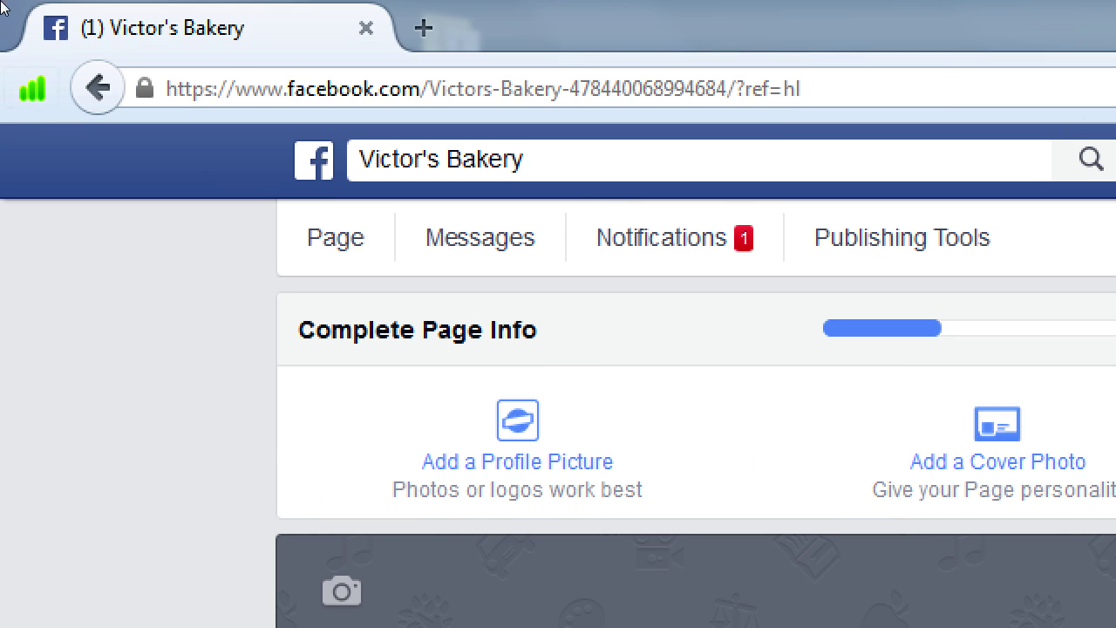
- Load tsu.co in a new browser tab
{"action": "key", "text": "ctrl+t"}
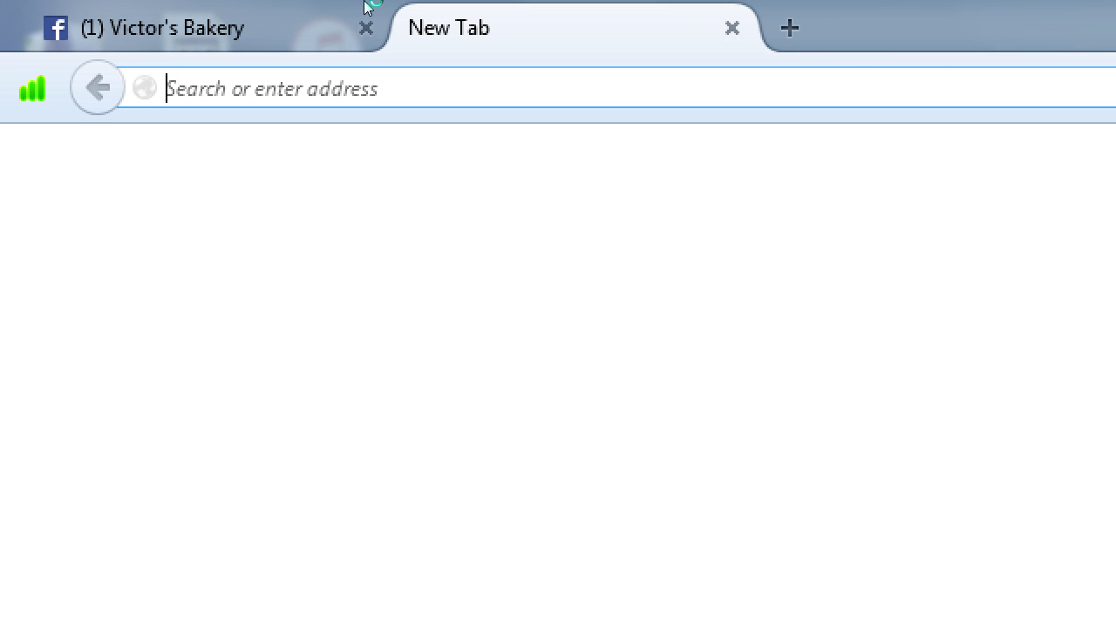
{"action": "type", "text": "tsu"}
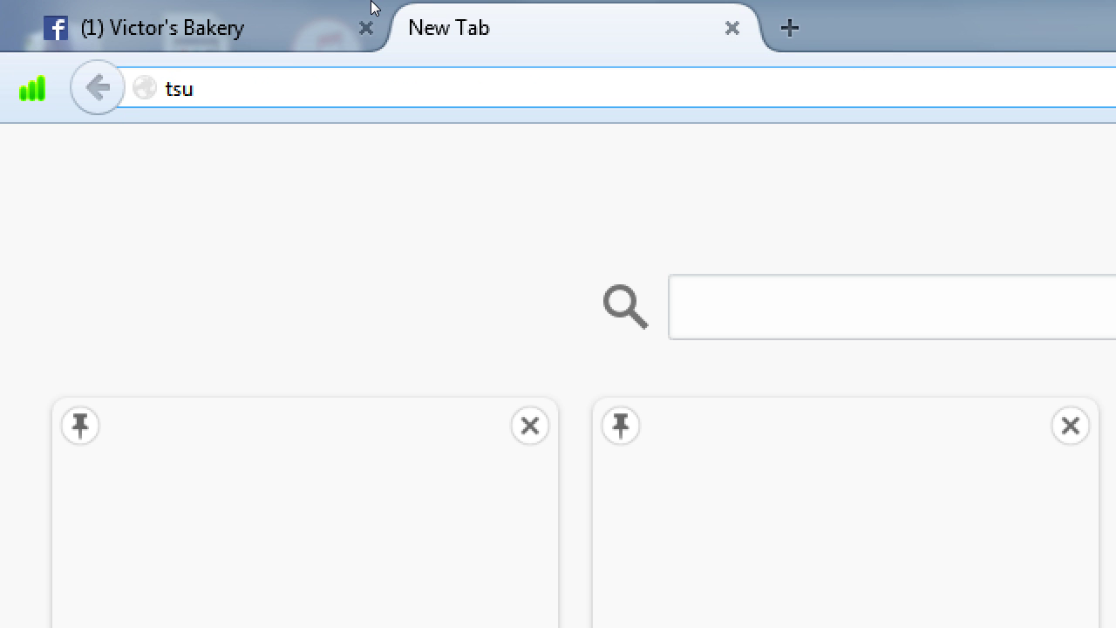
{"action": "type", "text": ".co"}
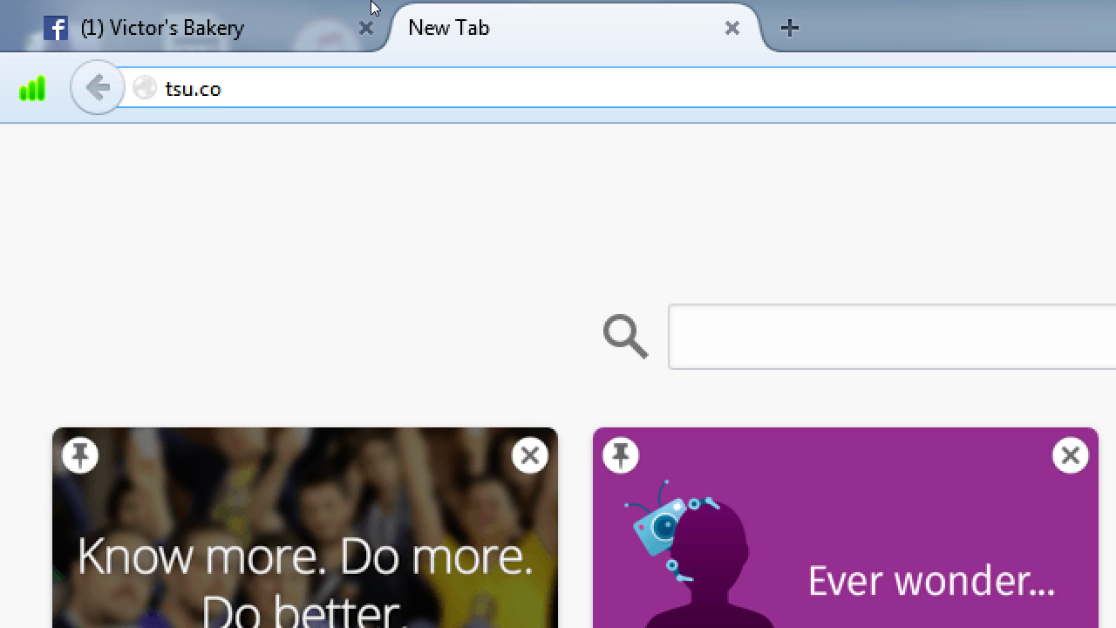
{"action": "key", "text": "Return"}
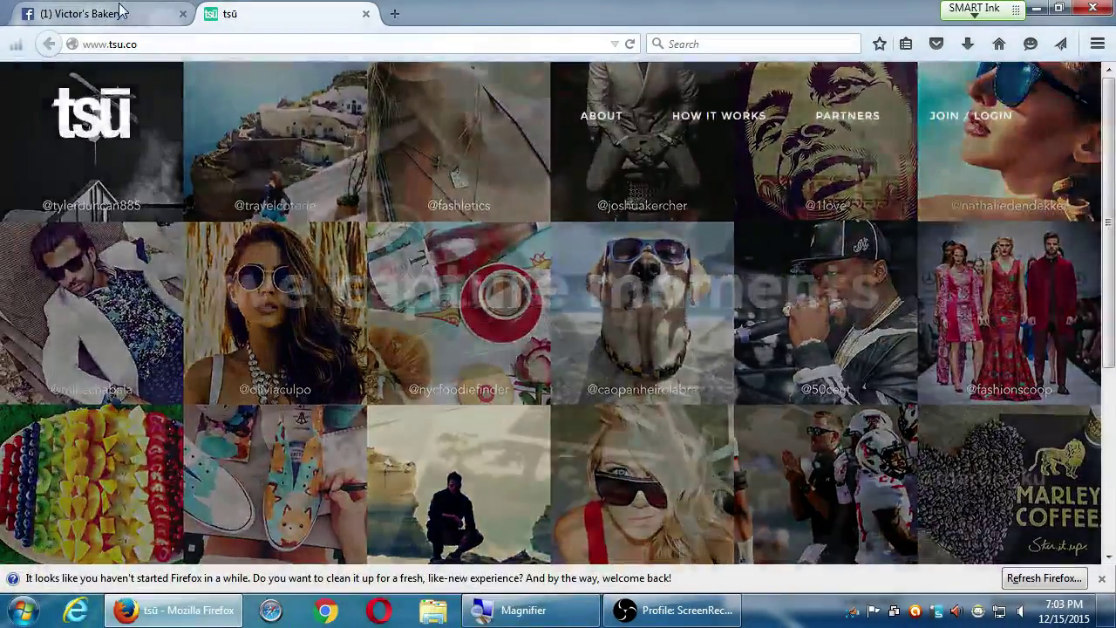
- Glance back at the Victor's Bakery tab, then bring up tsu's 'Welcome aboard!' signup form
{"action": "left_click", "coordinate": [124, 11]}
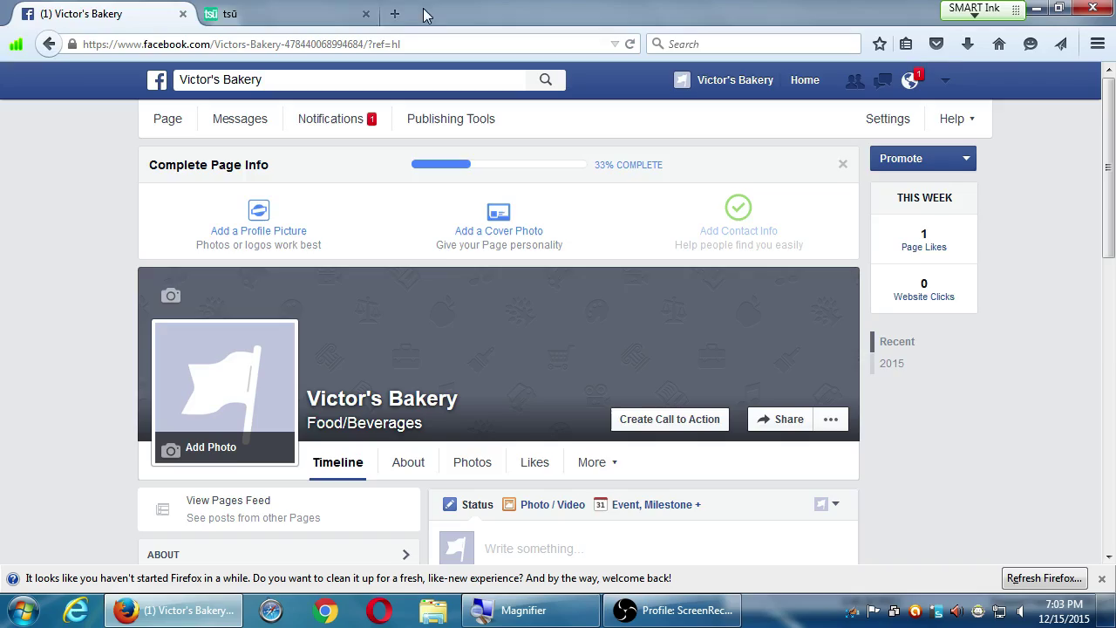
{"action": "left_click", "coordinate": [343, 16]}
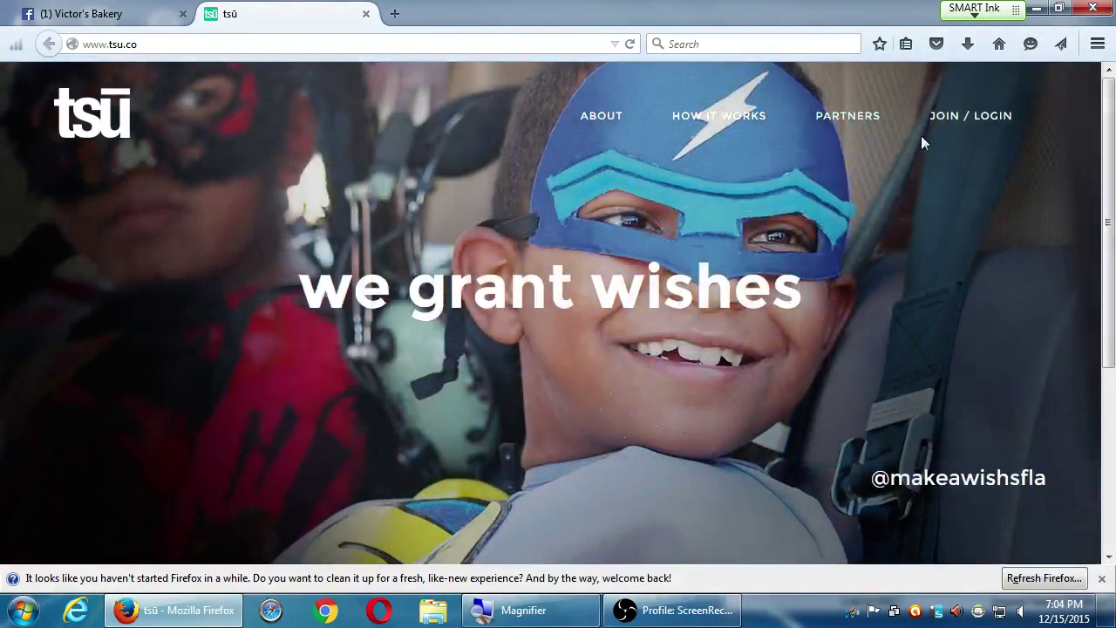
{"action": "left_click", "coordinate": [947, 125]}
- Replace the default 'tsu' Referrer Shortcode with the inviter's username
{"action": "scroll", "coordinate": [603, 286], "scroll_direction": "down", "scroll_amount": 3}
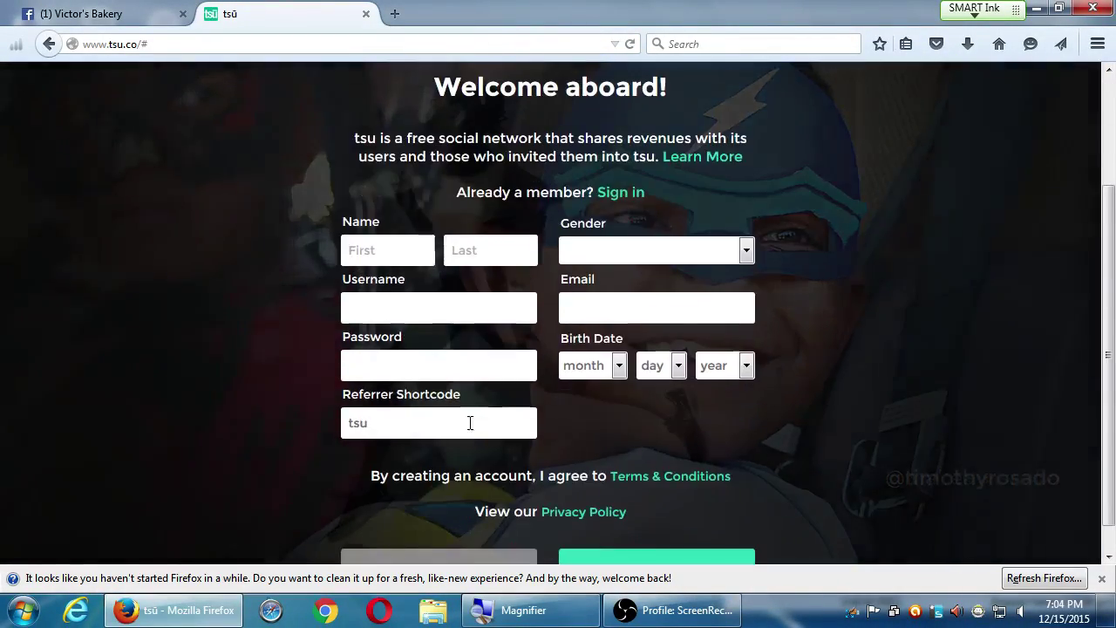
{"action": "key", "text": "super"}
{"action": "left_click", "coordinate": [361, 424]}
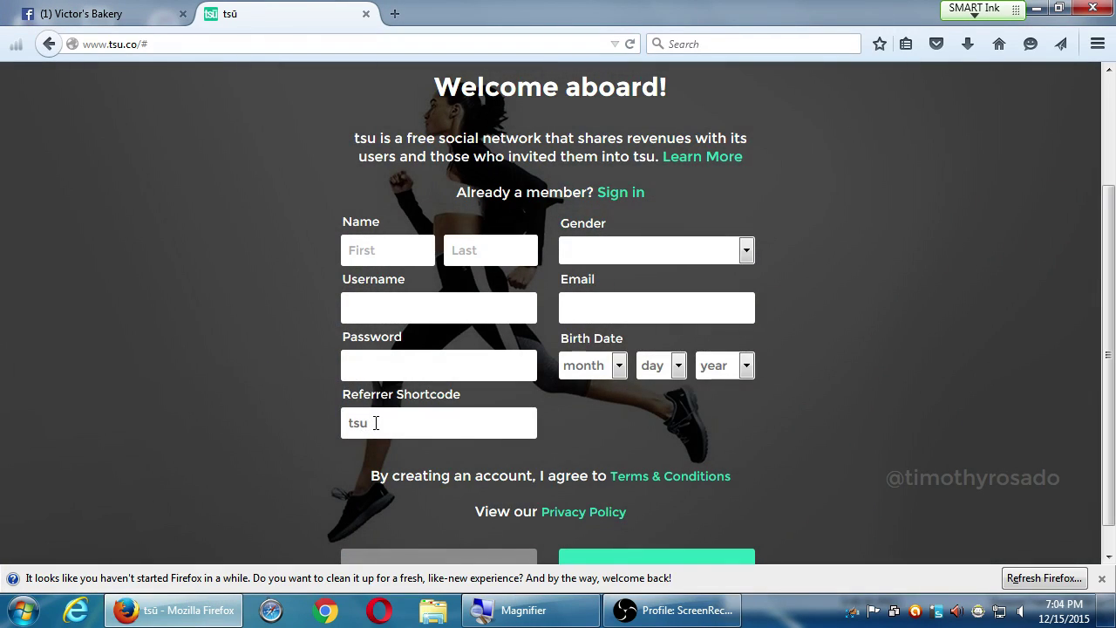
{"action": "key", "text": "BackSpace"}
{"action": "key", "text": "BackSpace"}
{"action": "key", "text": "BackSpace"}
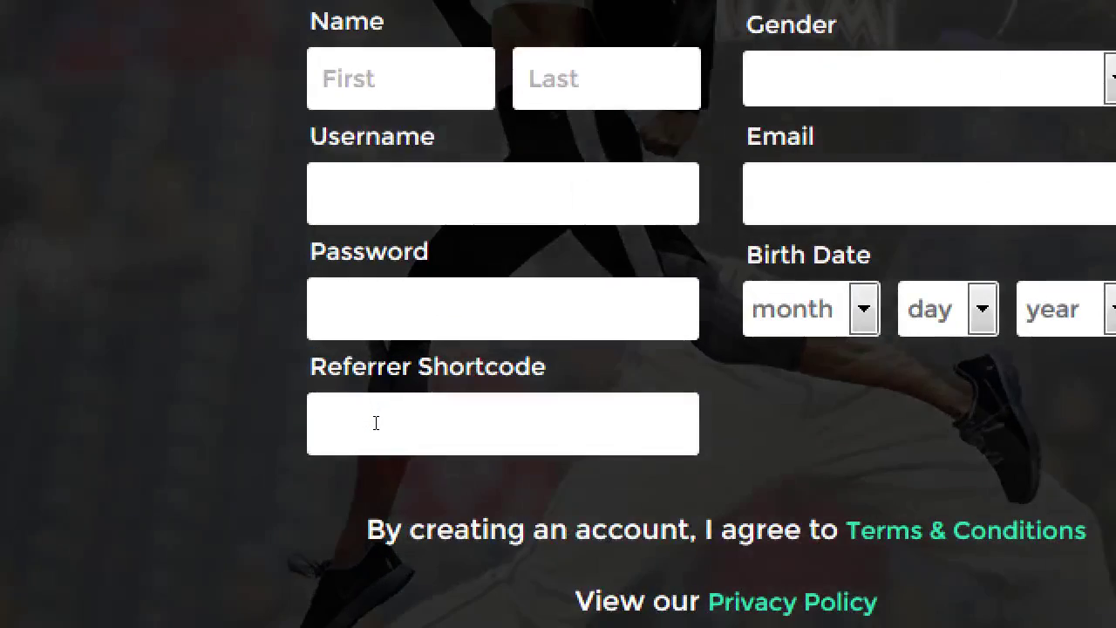
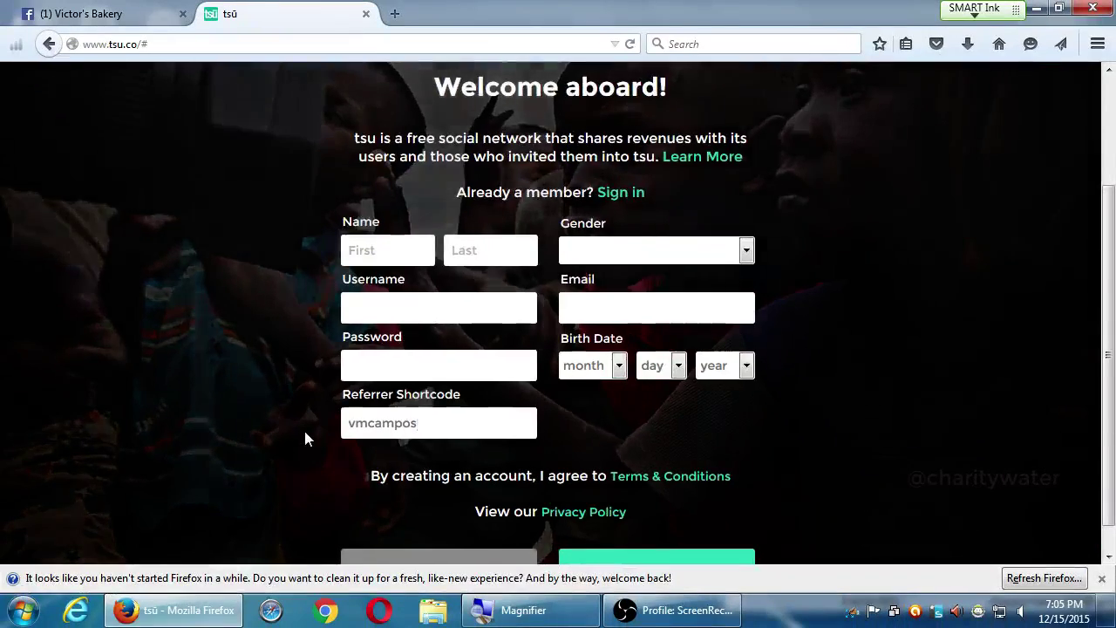
{"action": "scroll", "coordinate": [314, 438], "scroll_direction": "up", "scroll_amount": 3}
{"action": "scroll", "coordinate": [340, 428], "scroll_direction": "down", "scroll_amount": 3}
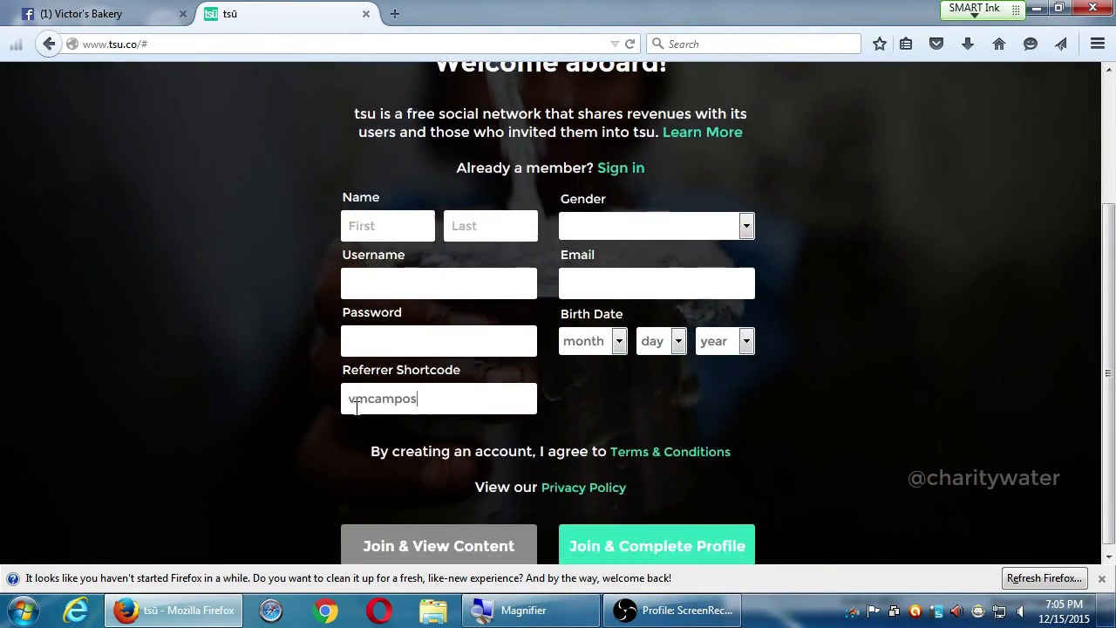
{"action": "scroll", "coordinate": [358, 423], "scroll_direction": "up", "scroll_amount": 3}
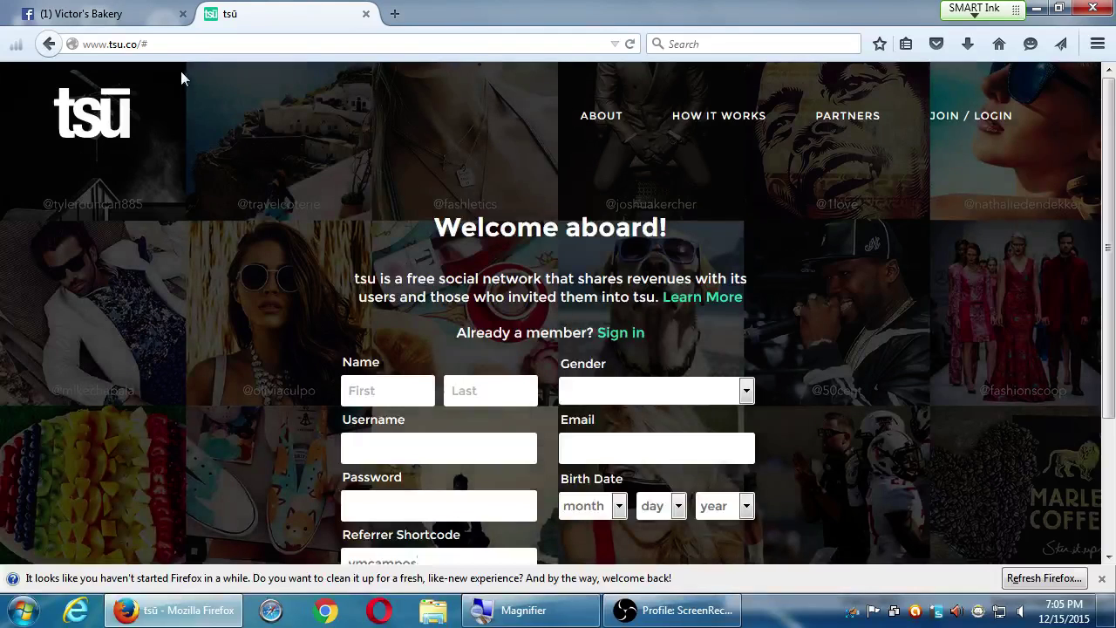
- On the Victor's Bakery tab, close the Firefox cleanup notice, then return to the tsu tab
{"action": "left_click", "coordinate": [134, 19]}
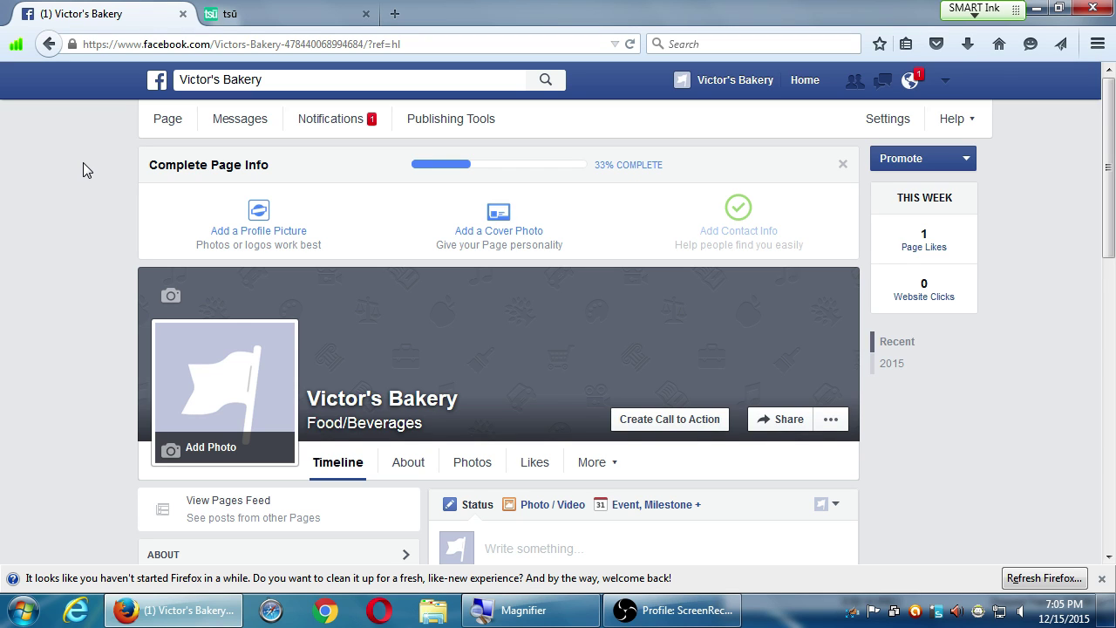
{"action": "key", "text": "ctrl+Tab"}
{"action": "key", "text": "ctrl+Tab"}
{"action": "left_click", "coordinate": [1103, 579]}
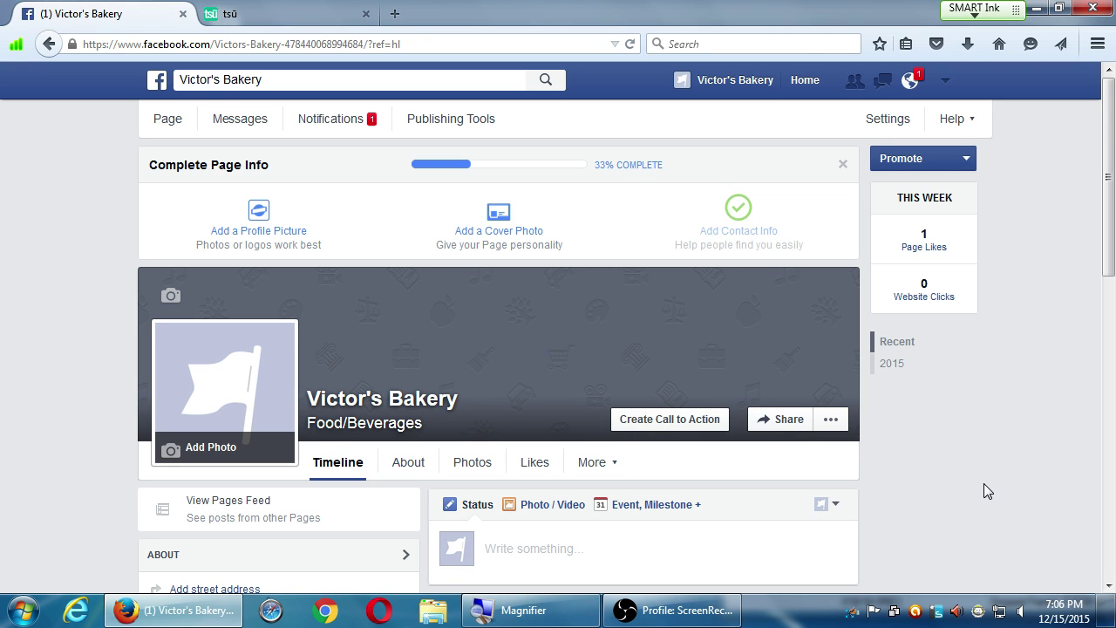
{"action": "left_click", "coordinate": [279, 16]}
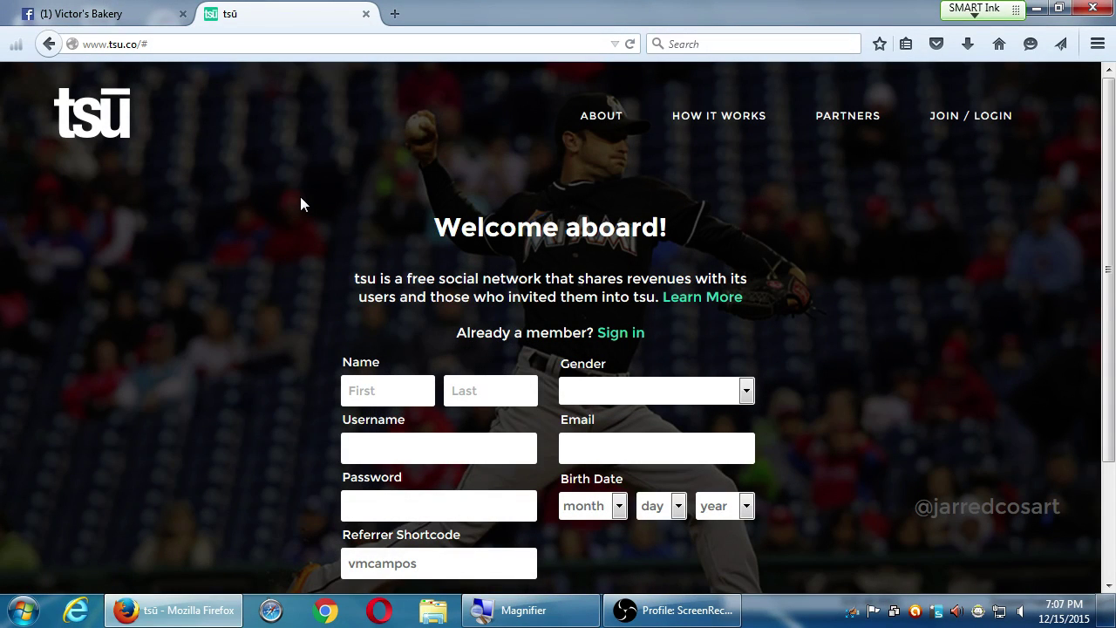
- Scroll down to the tsu signup form's Join buttons, then switch back to the Facebook tab
{"action": "scroll", "coordinate": [316, 227], "scroll_direction": "down", "scroll_amount": 2}
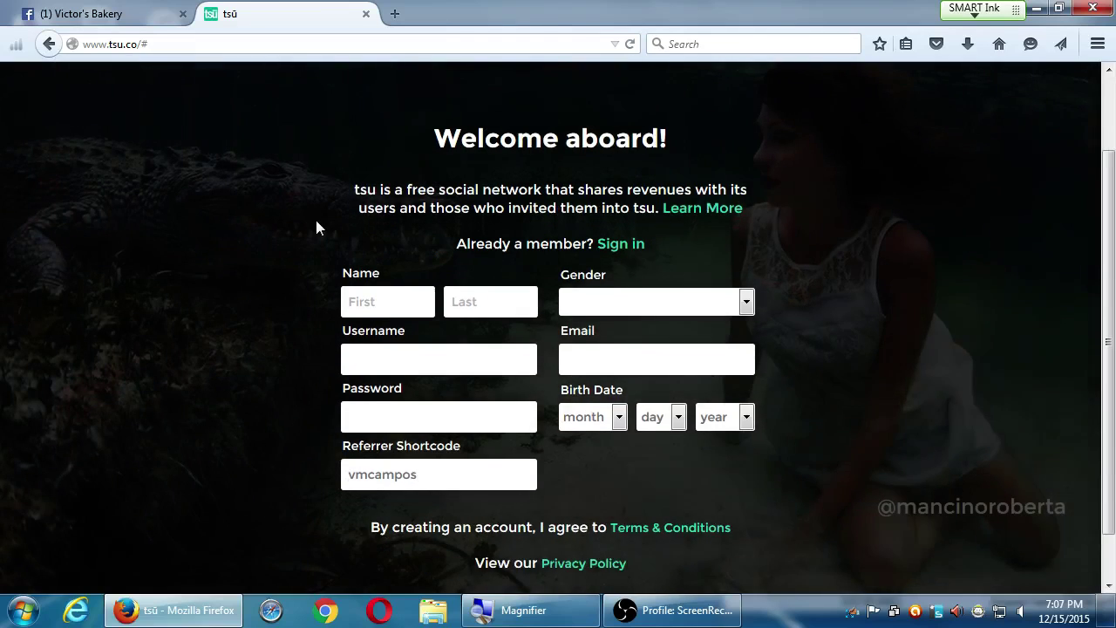
{"action": "scroll", "coordinate": [159, 294], "scroll_direction": "down", "scroll_amount": 1}
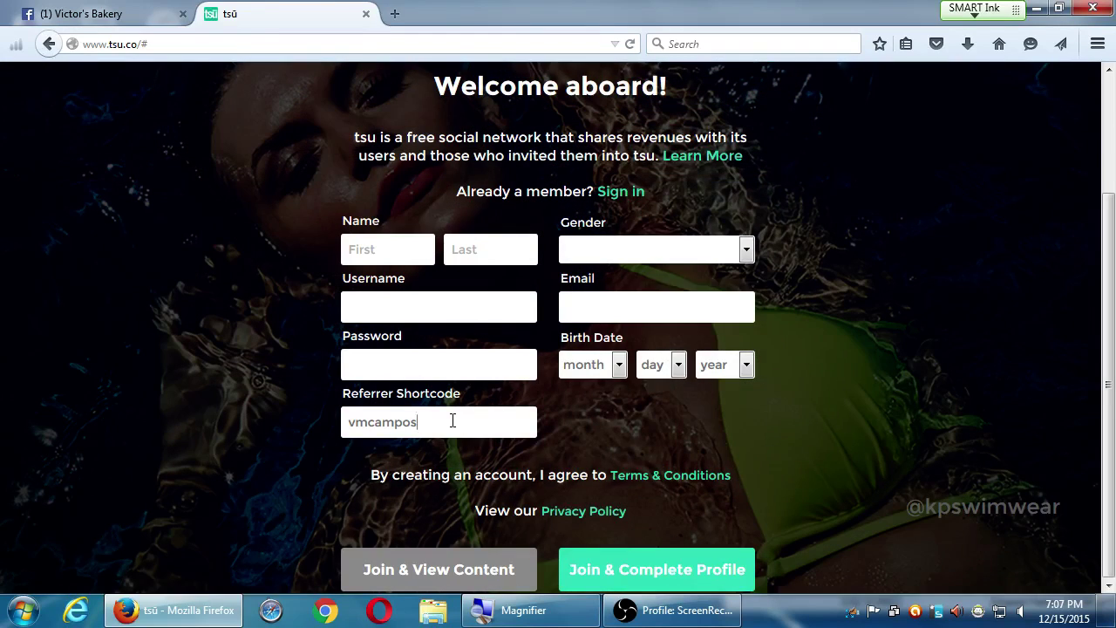
{"action": "key", "text": "ctrl+Tab"}
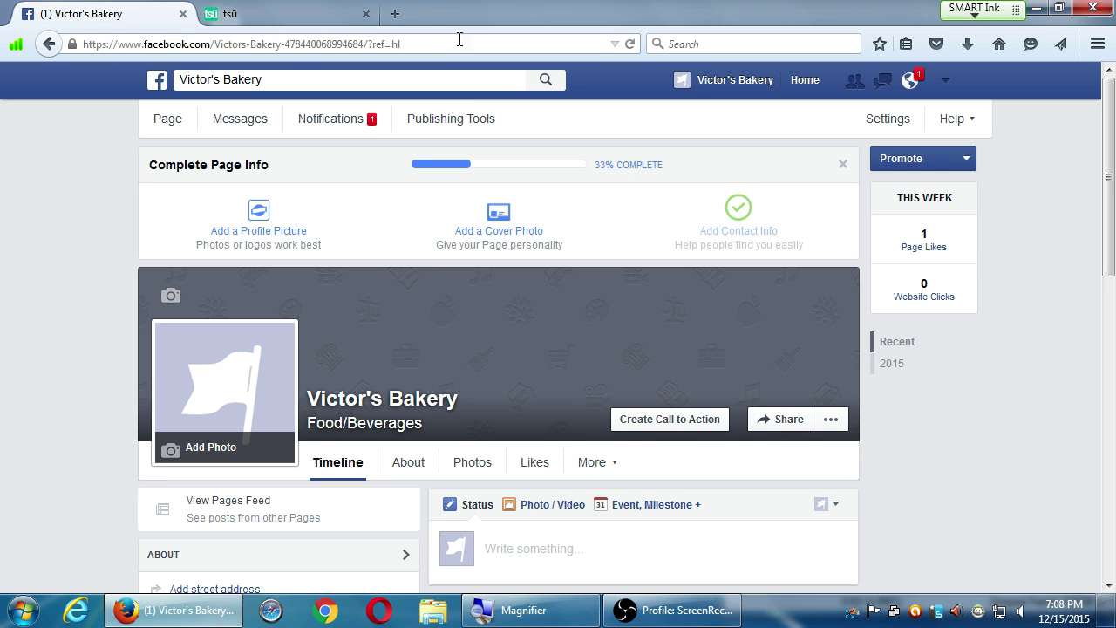
- Close the tsu tab, browse Victor's Bakery's Photos and Visitor Posts, then open the empty Messages inbox
{"action": "left_click", "coordinate": [367, 14]}
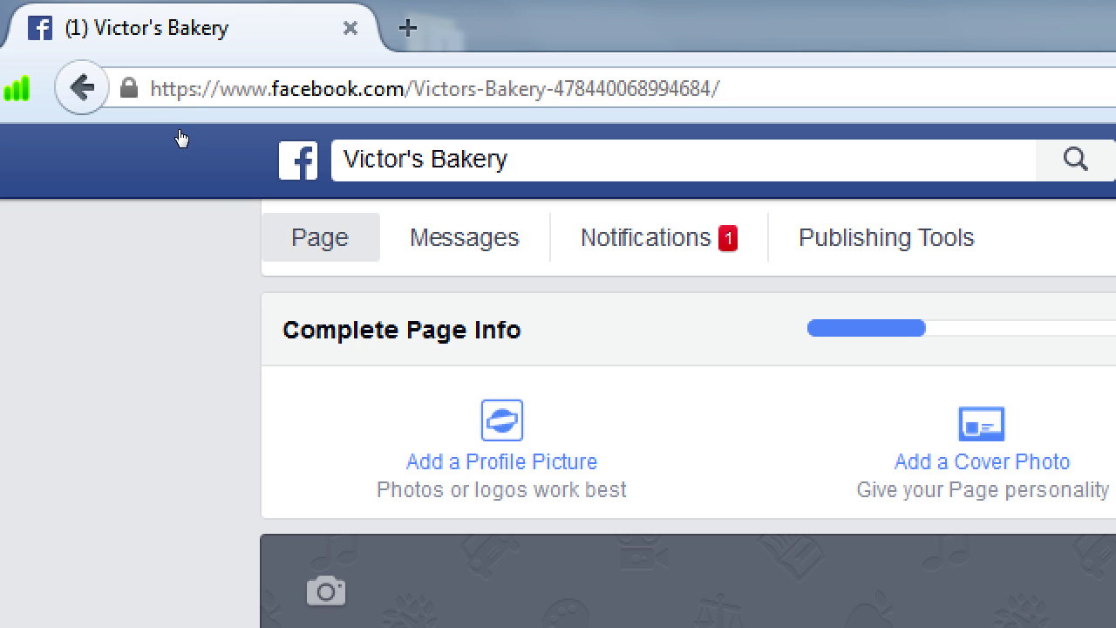
{"action": "scroll", "coordinate": [165, 145], "scroll_direction": "down", "scroll_amount": 5}
{"action": "scroll", "coordinate": [159, 144], "scroll_direction": "up", "scroll_amount": 5}
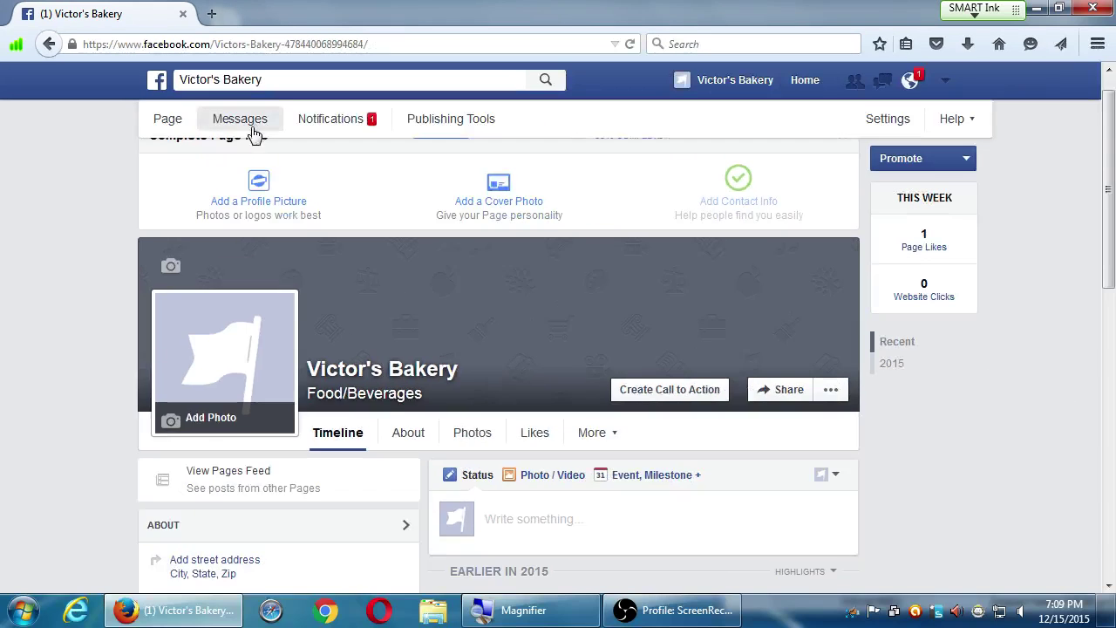
{"action": "scroll", "coordinate": [229, 170], "scroll_direction": "down", "scroll_amount": 5}
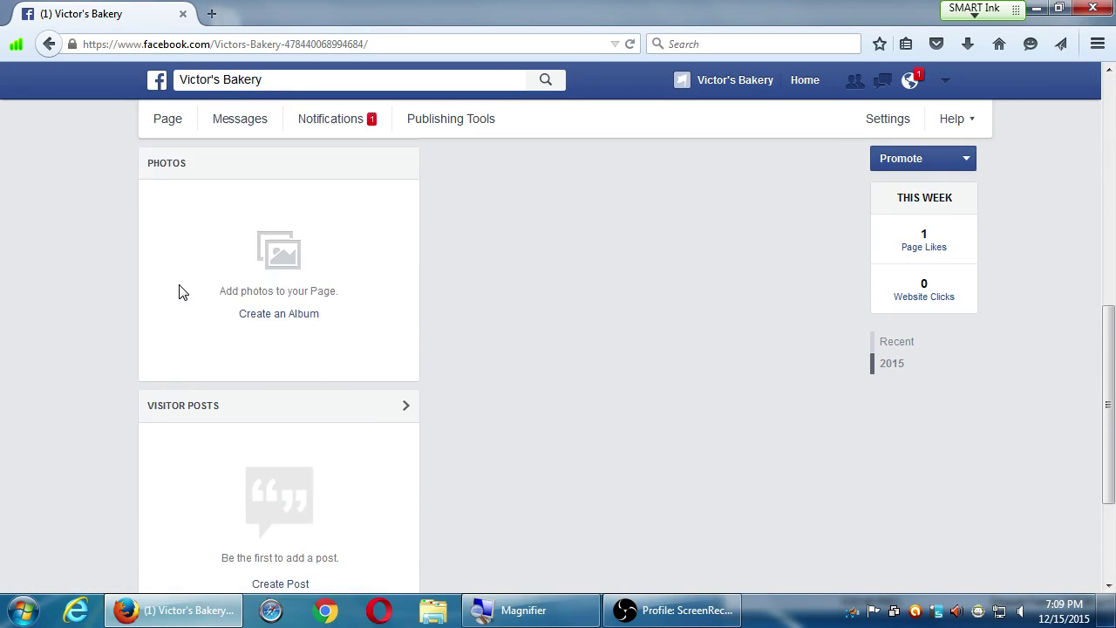
{"action": "scroll", "coordinate": [180, 291], "scroll_direction": "up", "scroll_amount": 5}
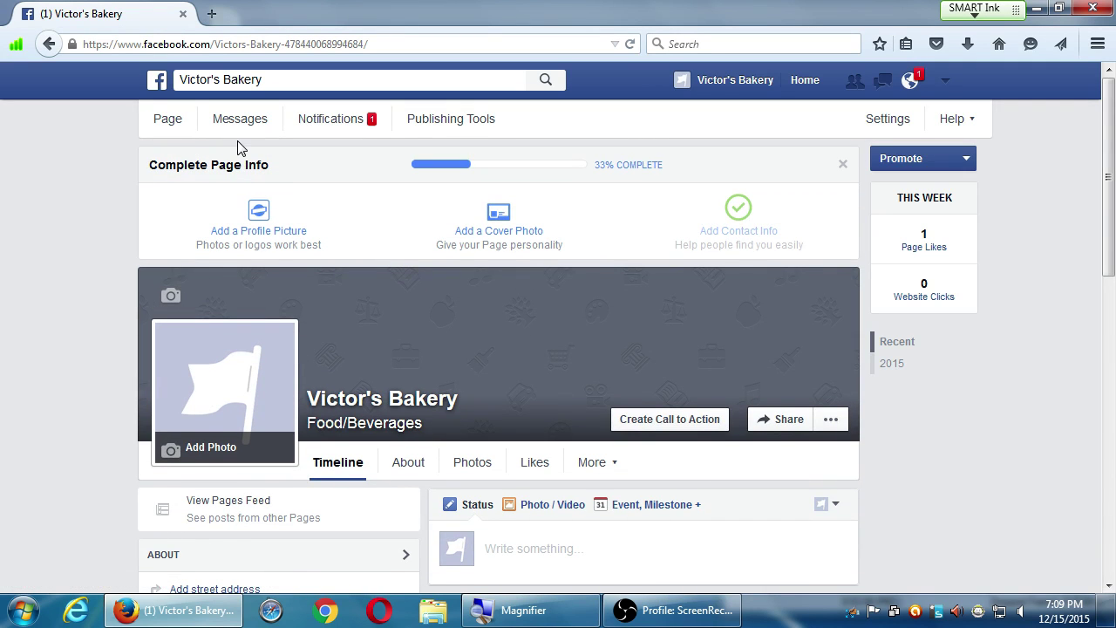
{"action": "left_click", "coordinate": [243, 121]}
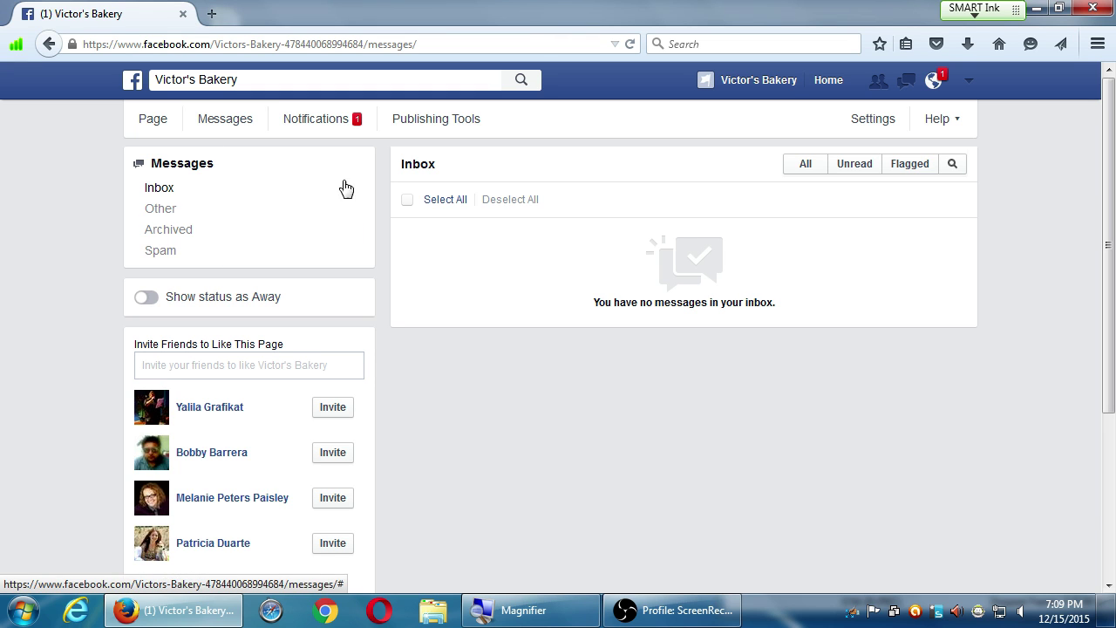
- View the page's Notifications, showing one new Page like from today at 6:55pm
{"action": "left_click", "coordinate": [335, 129]}
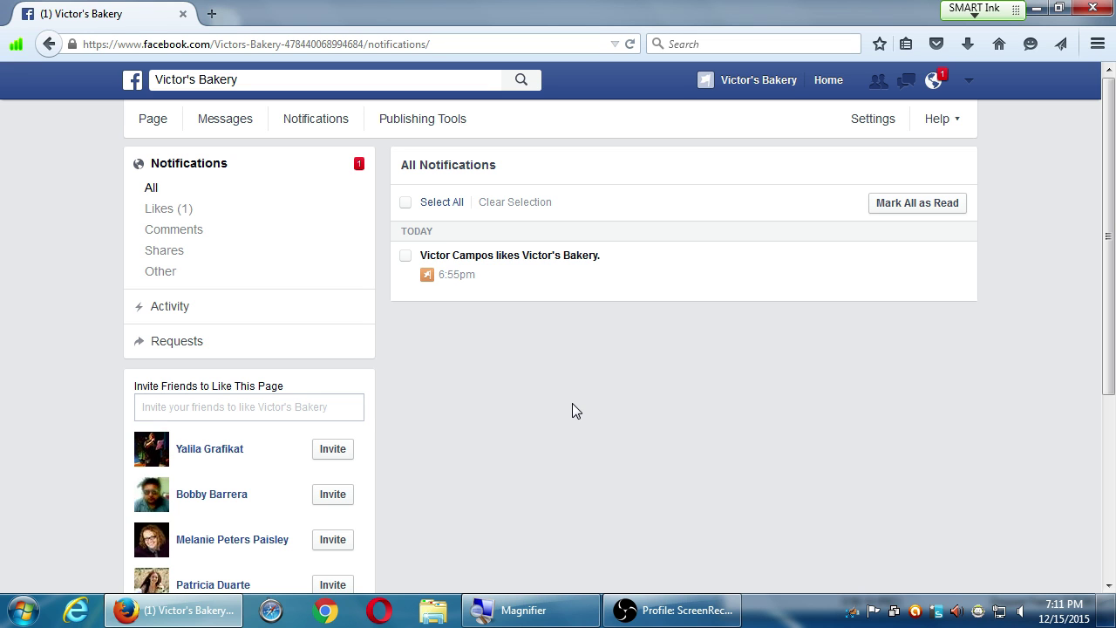
- Open Publishing Tools, which list no published posts for Victor's Bakery
{"action": "left_click", "coordinate": [394, 122]}
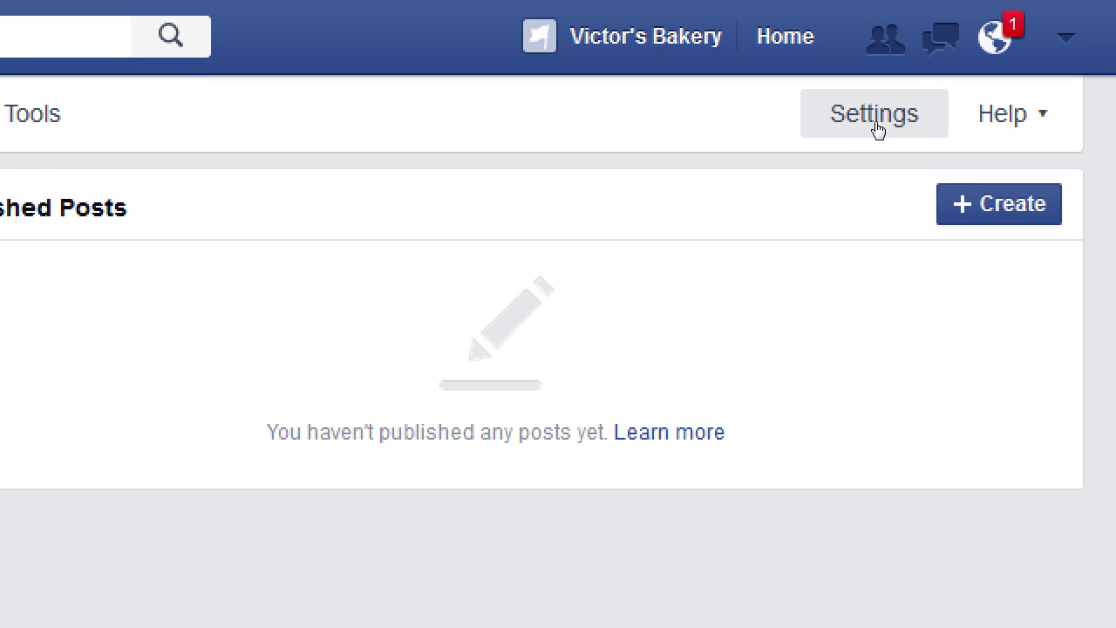
- Browse the page Settings and view the Preferred Page Audience: Los Angeles, San Diego, ages 24–34
{"action": "left_click", "coordinate": [875, 126]}
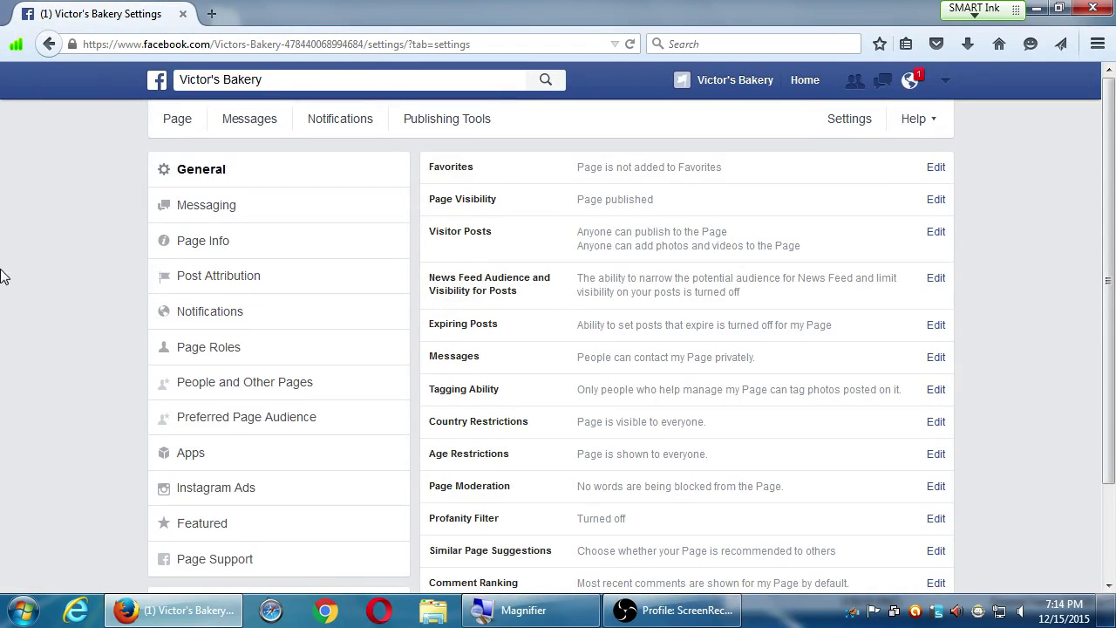
{"action": "scroll", "coordinate": [45, 343], "scroll_direction": "down", "scroll_amount": 2}
{"action": "scroll", "coordinate": [45, 345], "scroll_direction": "up", "scroll_amount": 2}
{"action": "scroll", "coordinate": [45, 342], "scroll_direction": "down", "scroll_amount": 2}
{"action": "scroll", "coordinate": [46, 342], "scroll_direction": "up", "scroll_amount": 2}
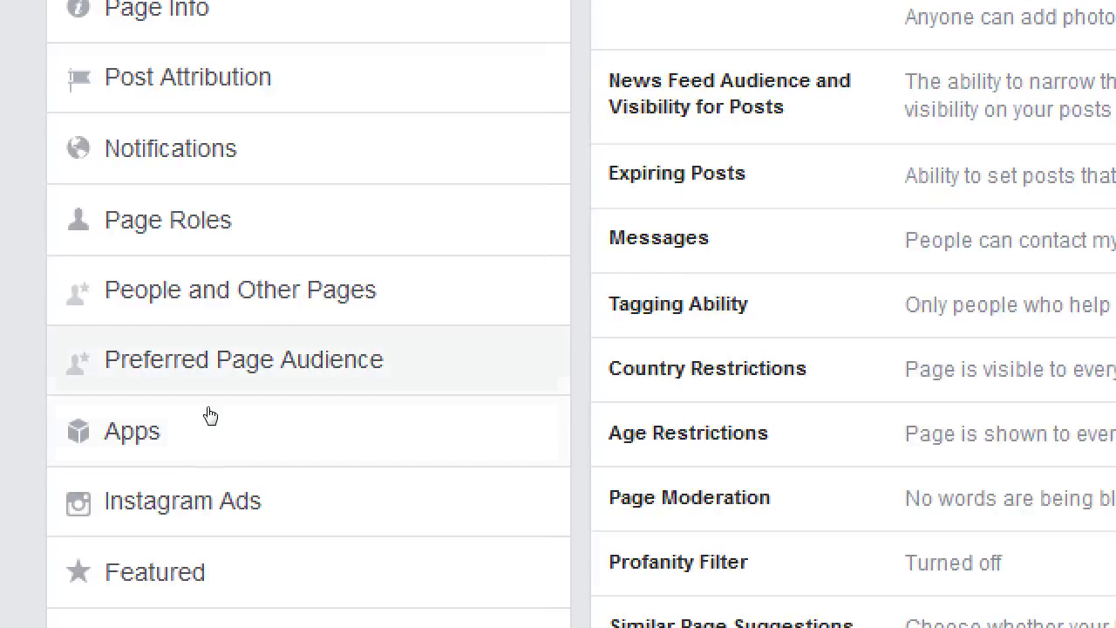
{"action": "left_click", "coordinate": [210, 392]}
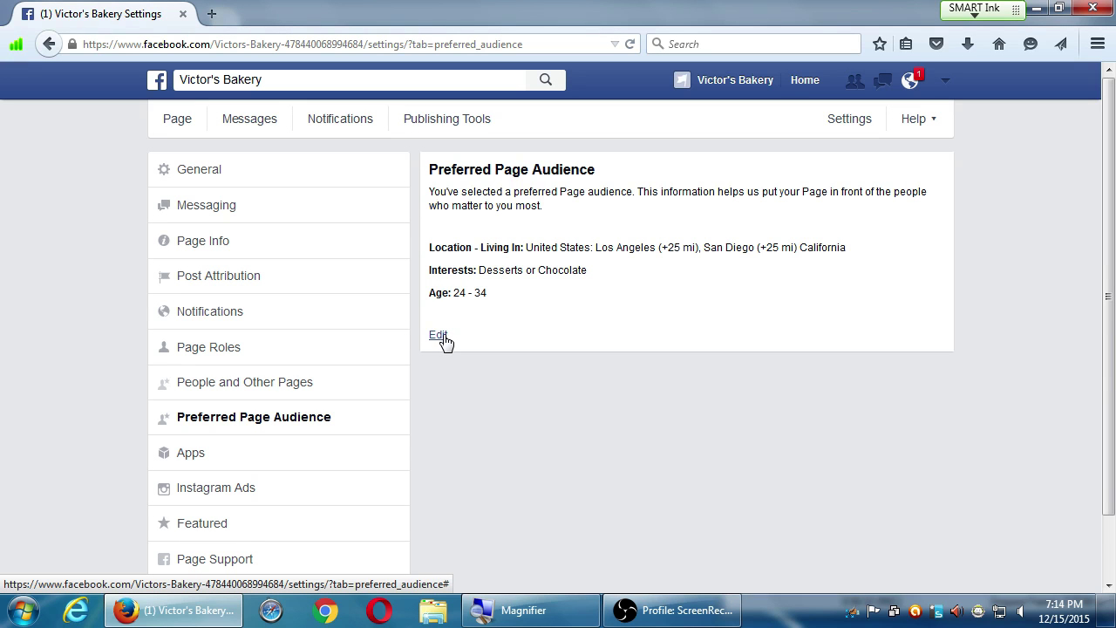
- Return to the General settings list, where Visitor Posts allows anyone to post photos and videos
{"action": "left_click", "coordinate": [272, 180]}
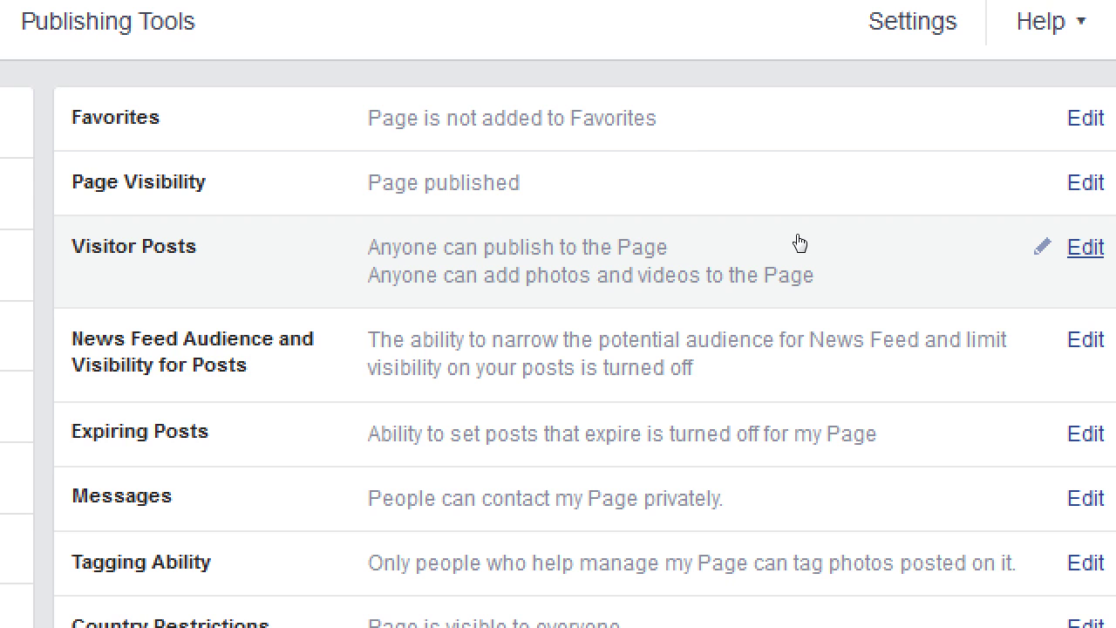
- Edit Visitor Posts, trying Disable and review options before restoring unreviewed visitor posts with photos and videos
{"action": "left_click", "coordinate": [935, 240]}
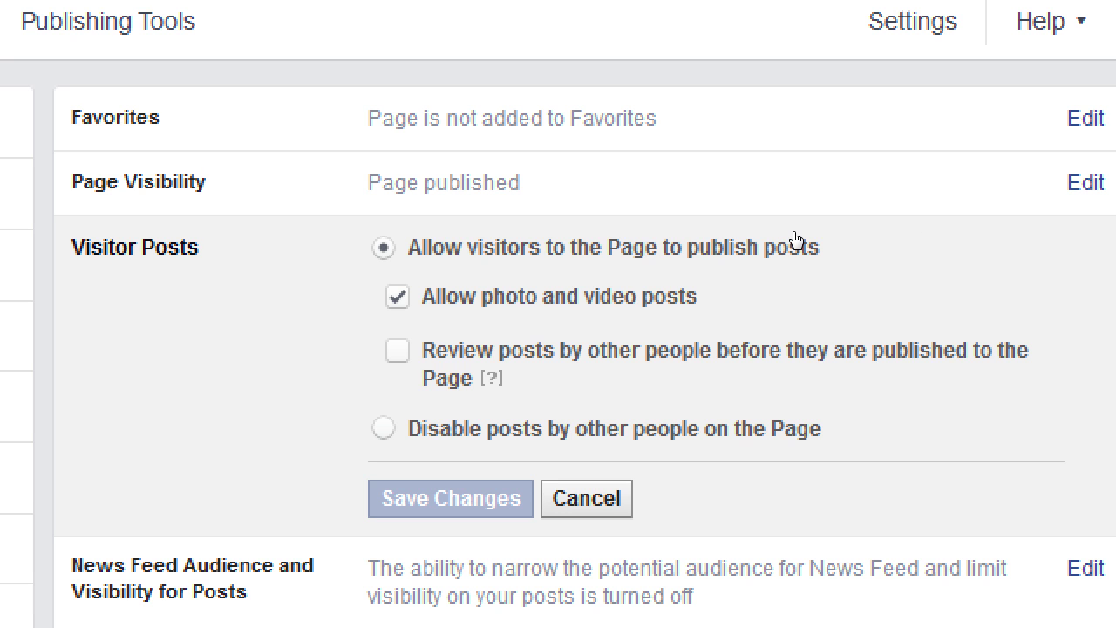
{"action": "key", "text": "Down"}
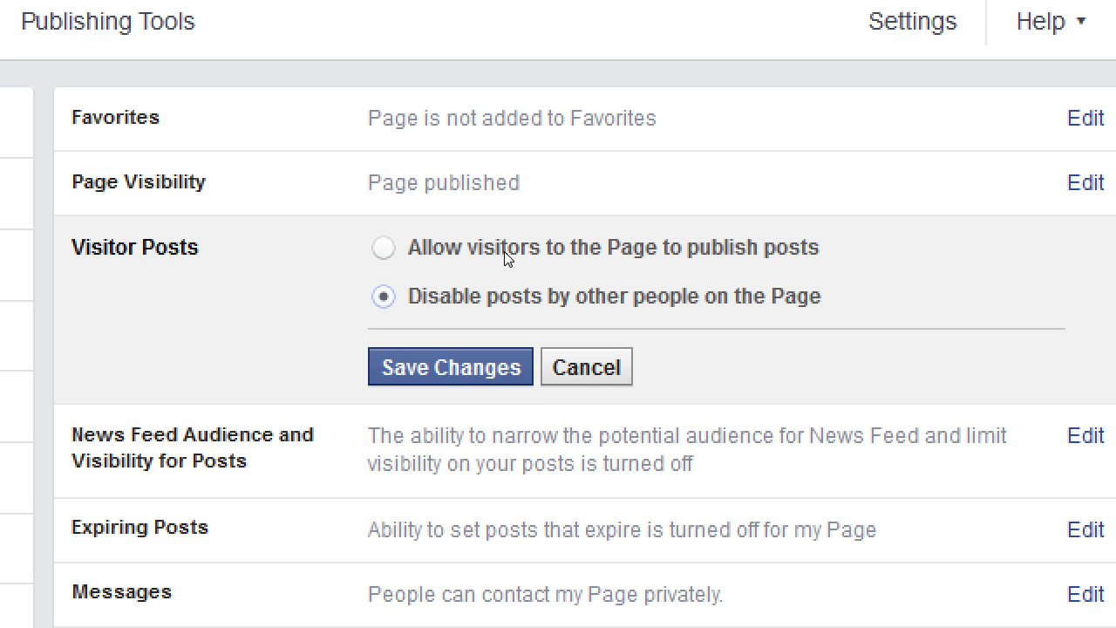
{"action": "left_click", "coordinate": [583, 238]}
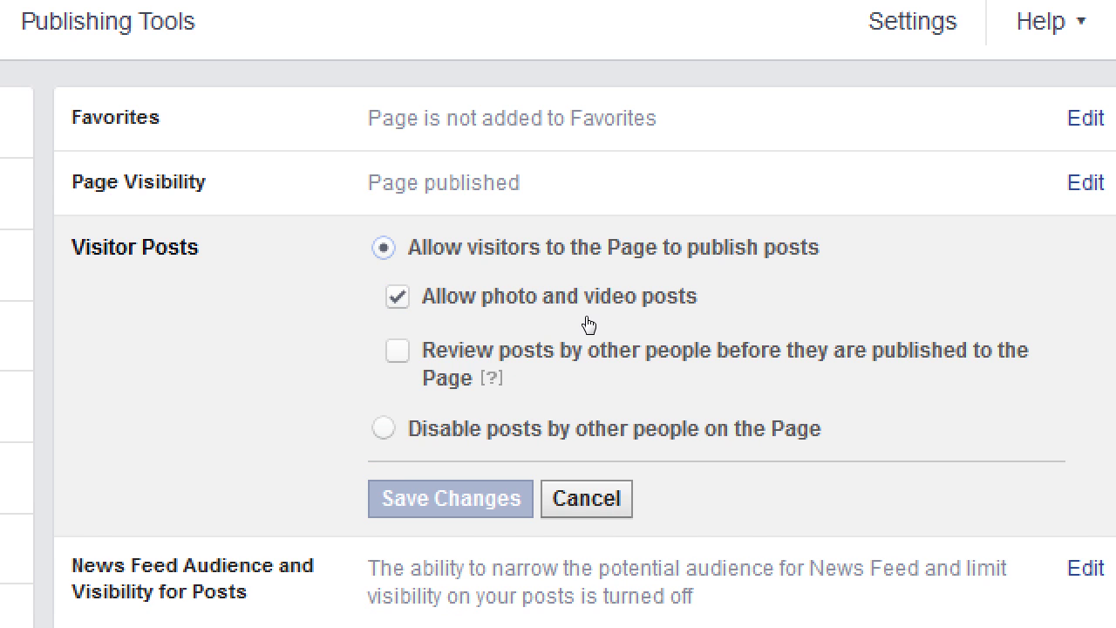
{"action": "key", "text": "Down"}
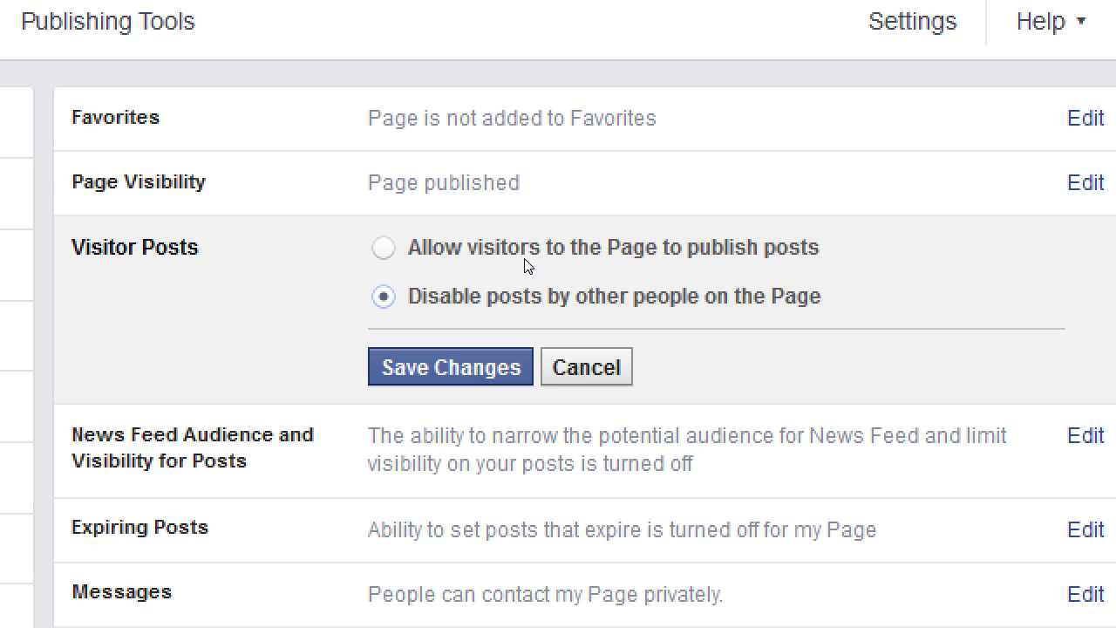
{"action": "left_click", "coordinate": [588, 238]}
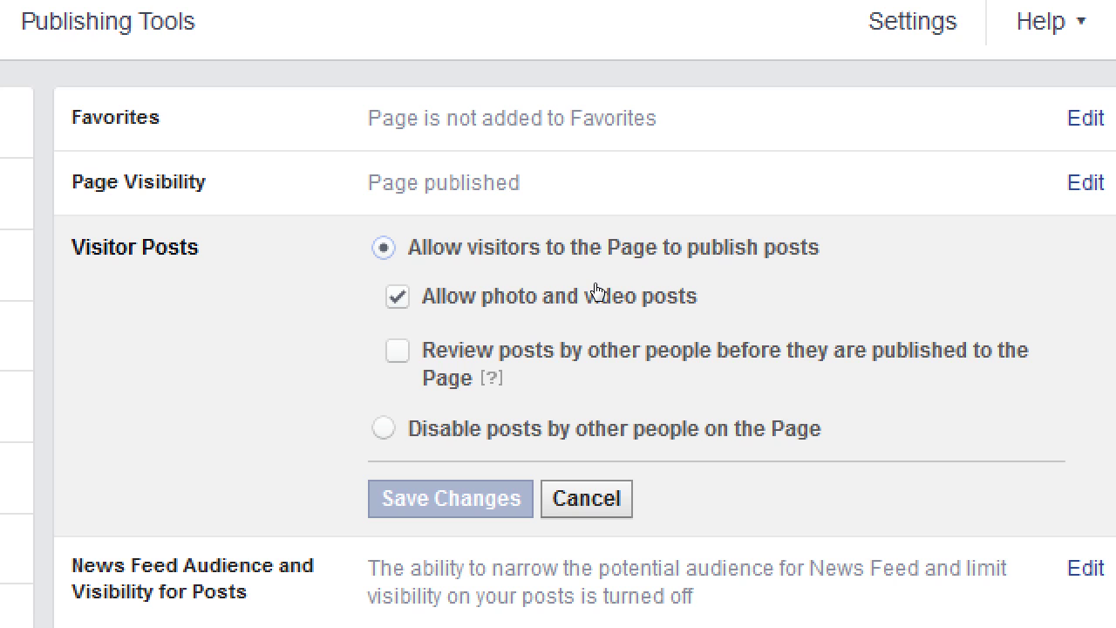
{"action": "key", "text": "space"}
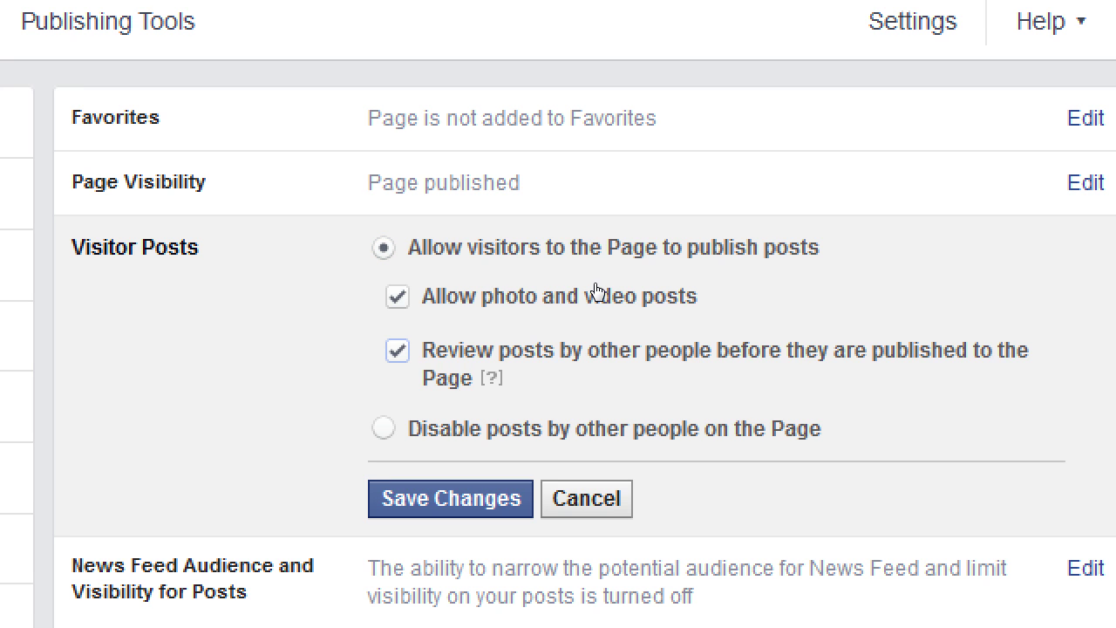
{"action": "key", "text": "space"}
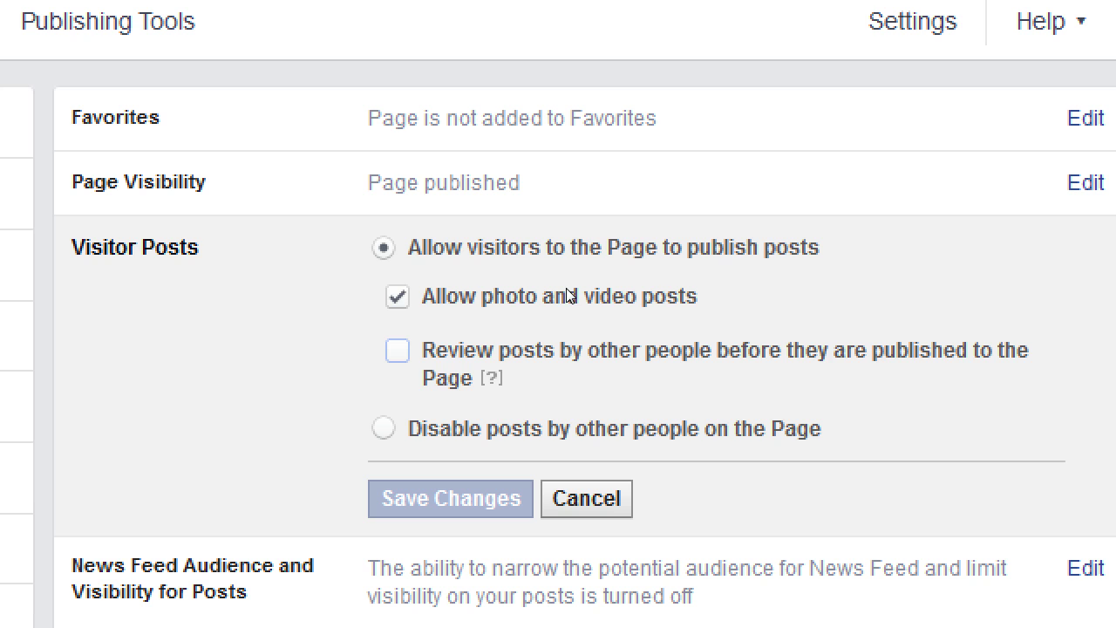
- Require review of visitors' posts before they are published, save it, then reopen Visitor Posts
{"action": "key", "text": "space"}
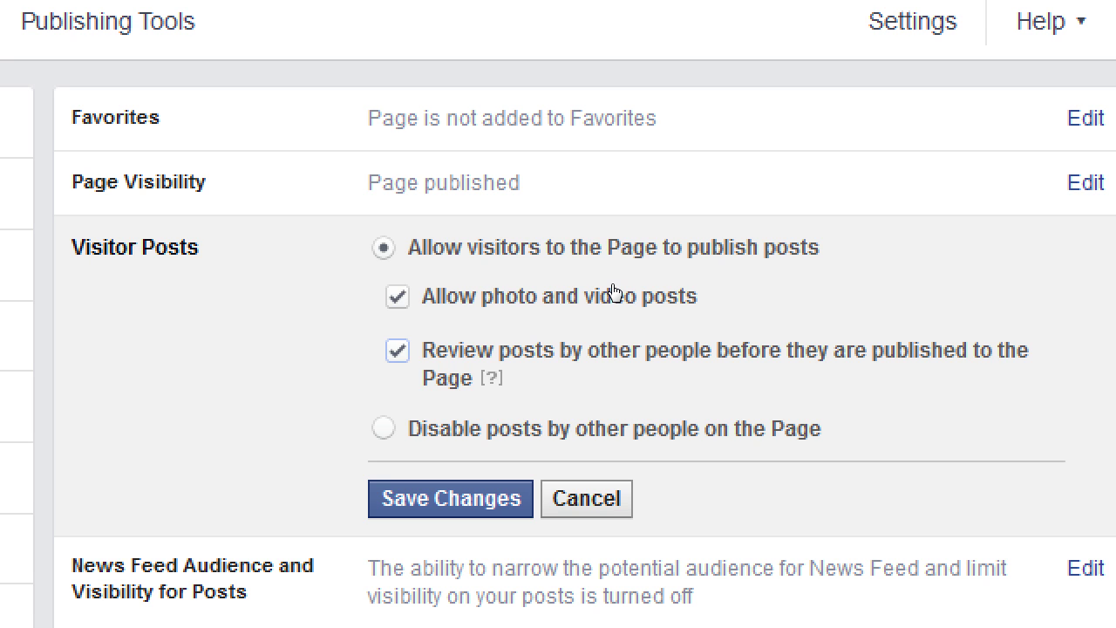
{"action": "key", "text": "Return"}
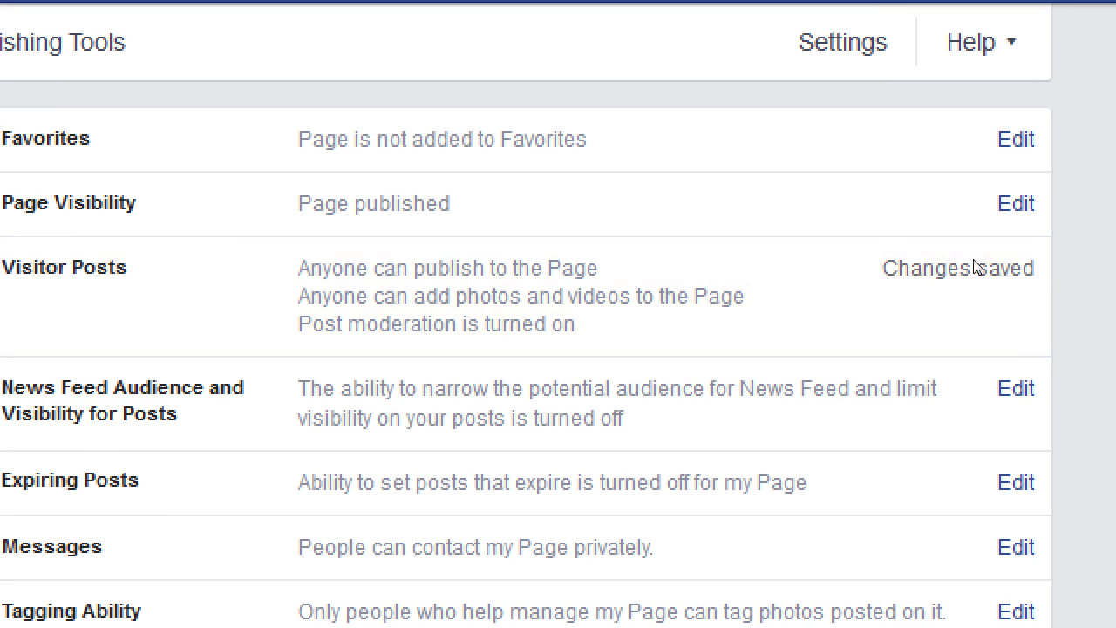
{"action": "left_click", "coordinate": [925, 237]}
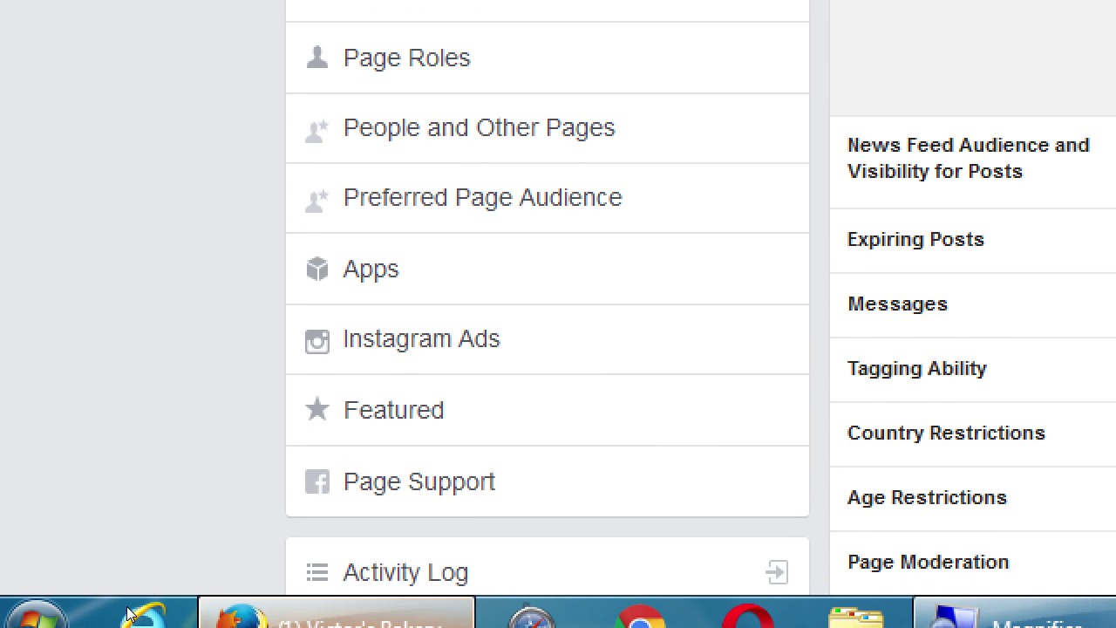
{"action": "scroll", "coordinate": [43, 466], "scroll_direction": "down", "scroll_amount": 2}
{"action": "scroll", "coordinate": [43, 467], "scroll_direction": "up", "scroll_amount": 2}
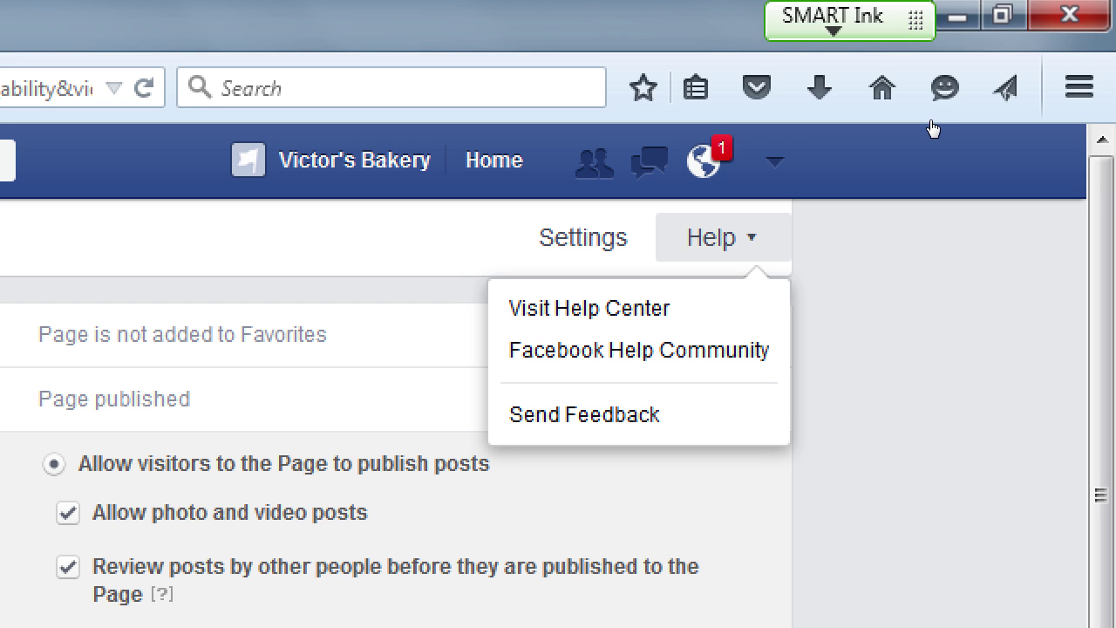
{"action": "left_click", "coordinate": [996, 129]}
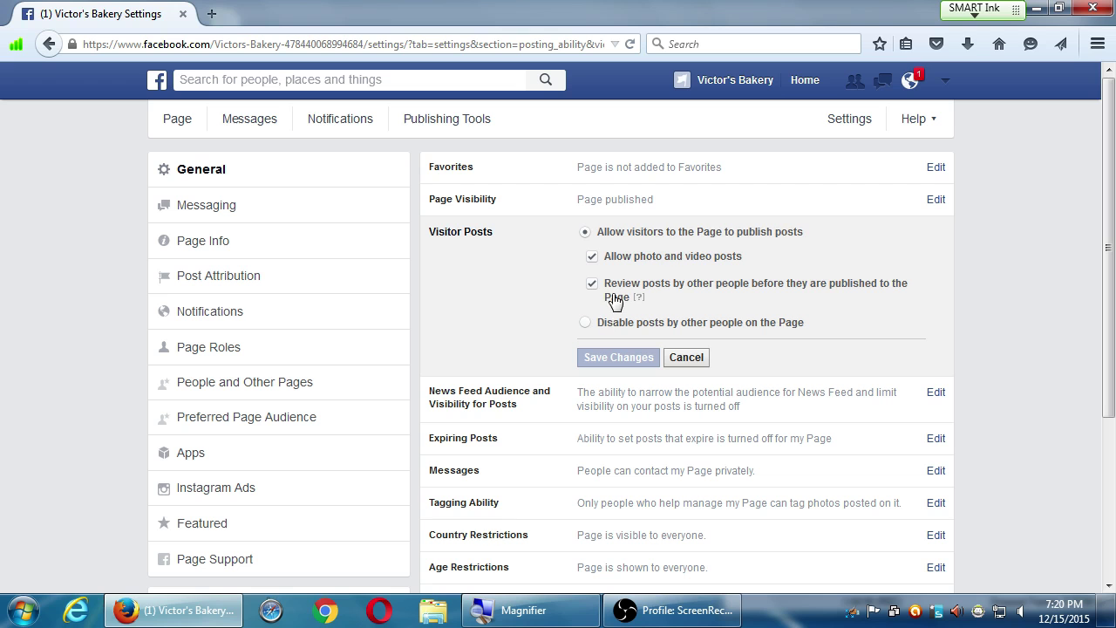
{"action": "mouse_move", "coordinate": [636, 296]}
{"action": "left_click", "coordinate": [687, 357]}
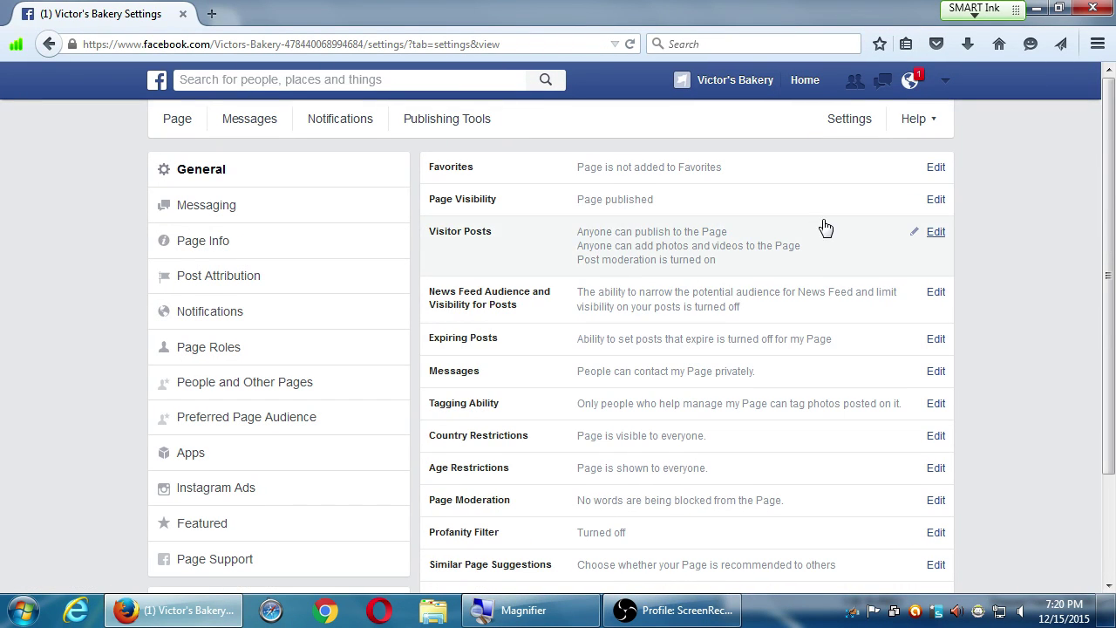
{"action": "left_click", "coordinate": [934, 201]}
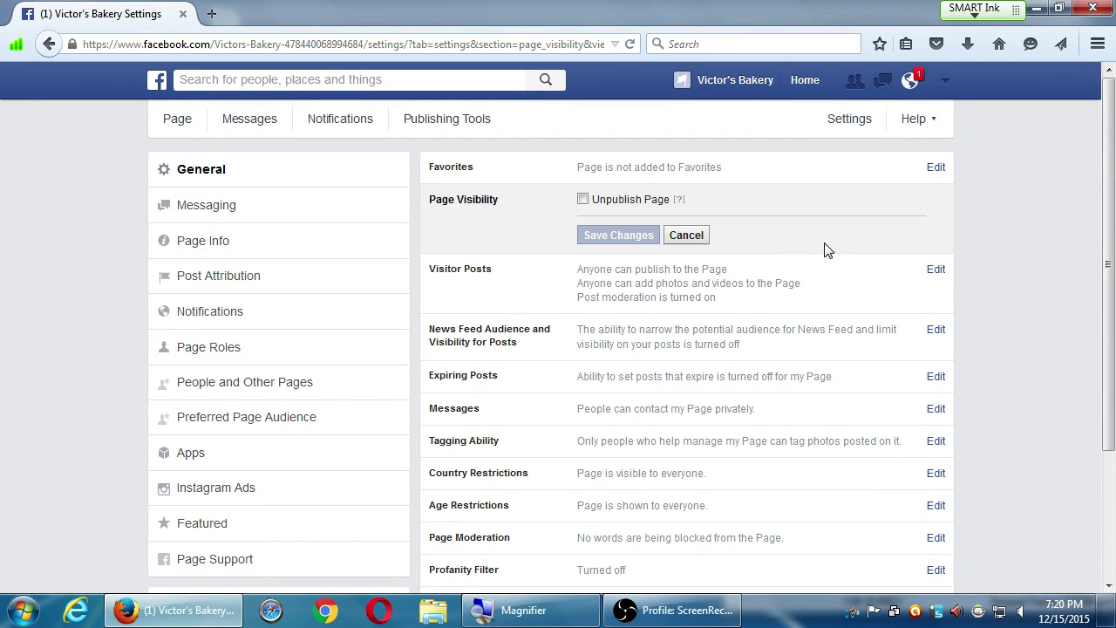
{"action": "left_click", "coordinate": [693, 236]}
{"action": "left_click", "coordinate": [935, 231]}
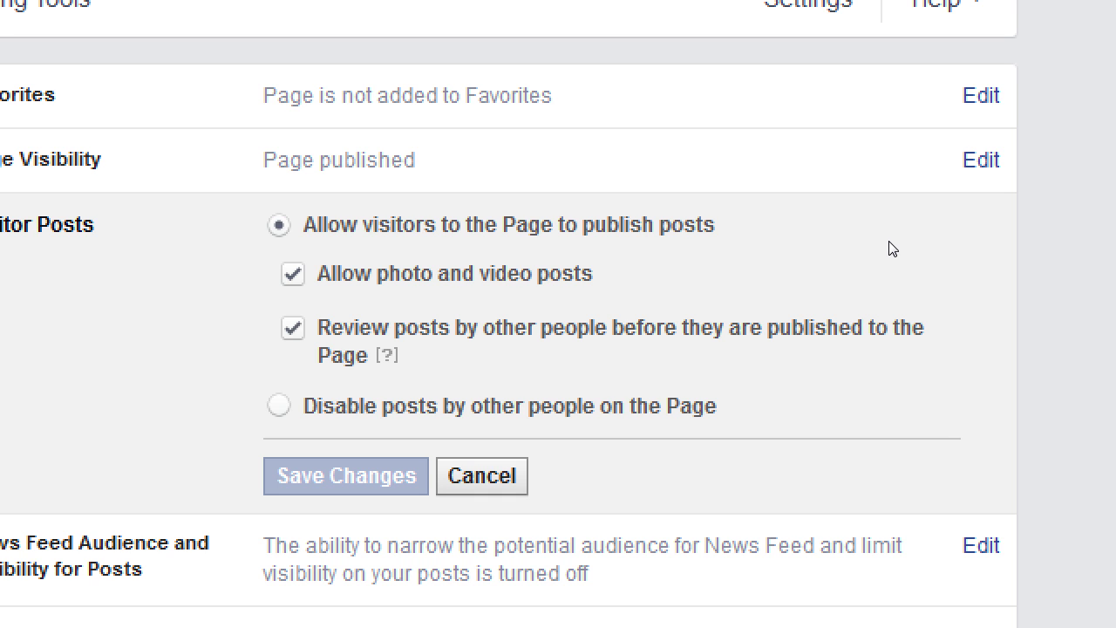
- Cancel the Visitor Posts edit so it collapses back to its summary
{"action": "left_click", "coordinate": [692, 367]}
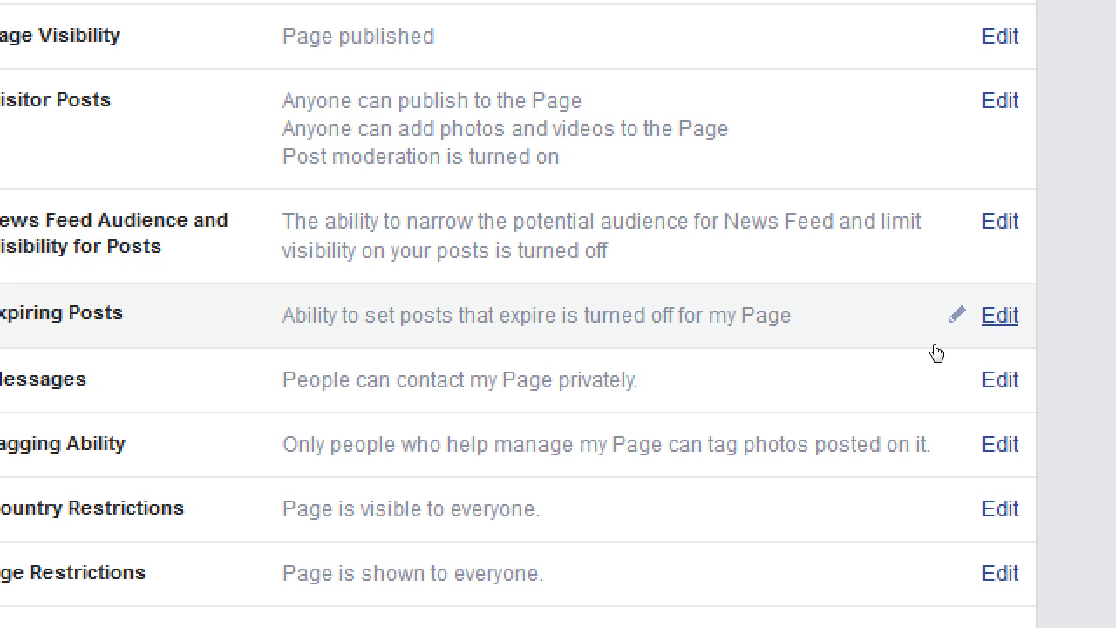
- Enable Expiring Posts so Page managers can set a time for posts to unpublish, and save
{"action": "left_click", "coordinate": [935, 346]}
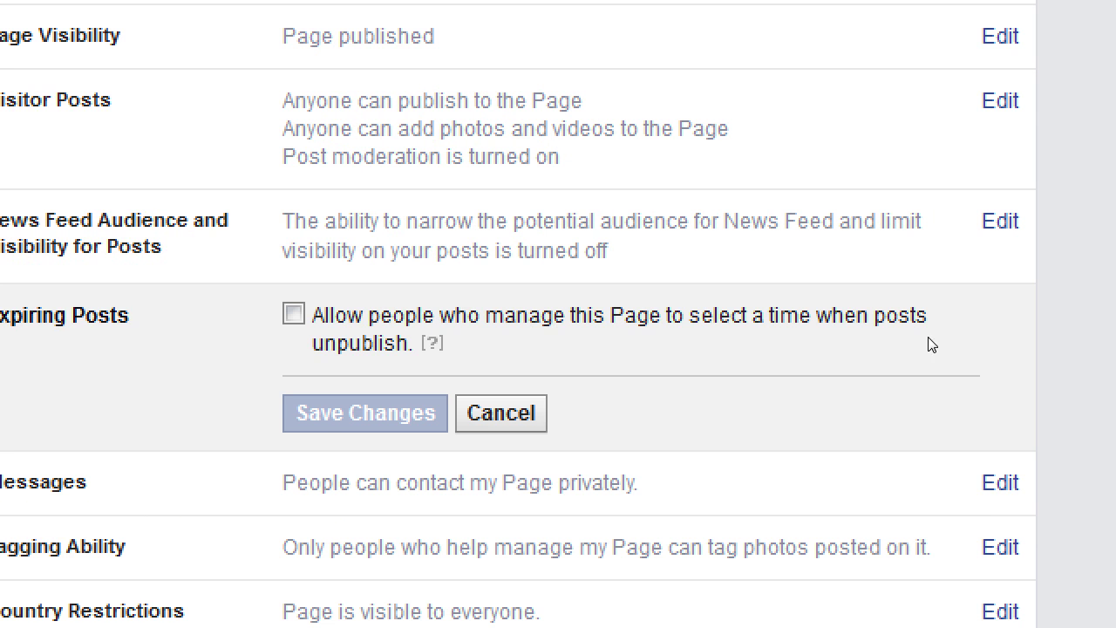
{"action": "left_click", "coordinate": [593, 347]}
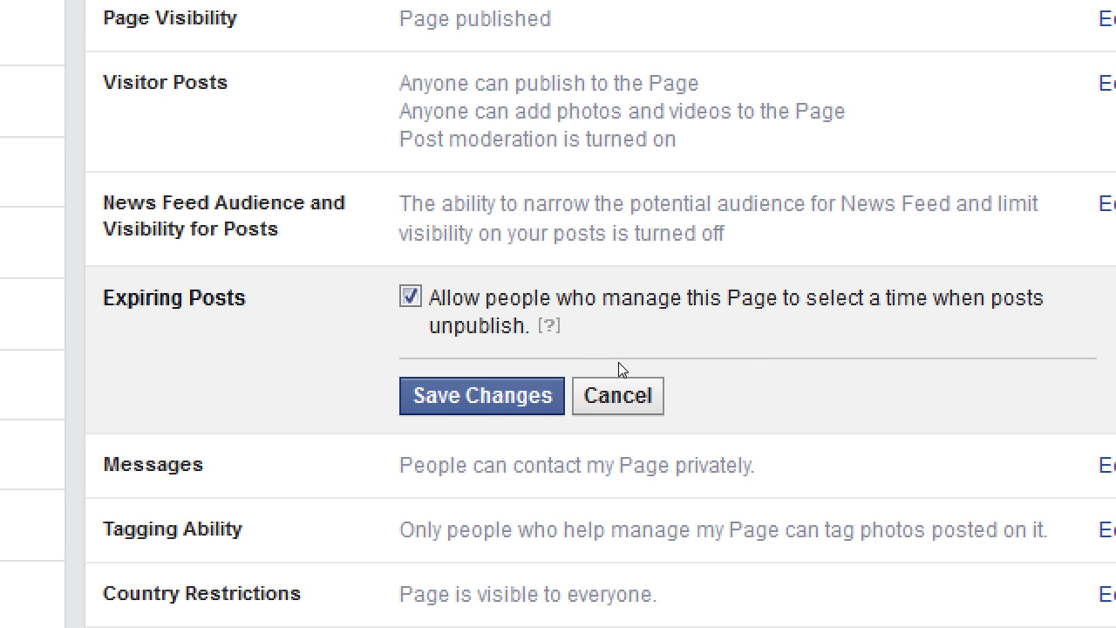
{"action": "key", "text": "Return"}
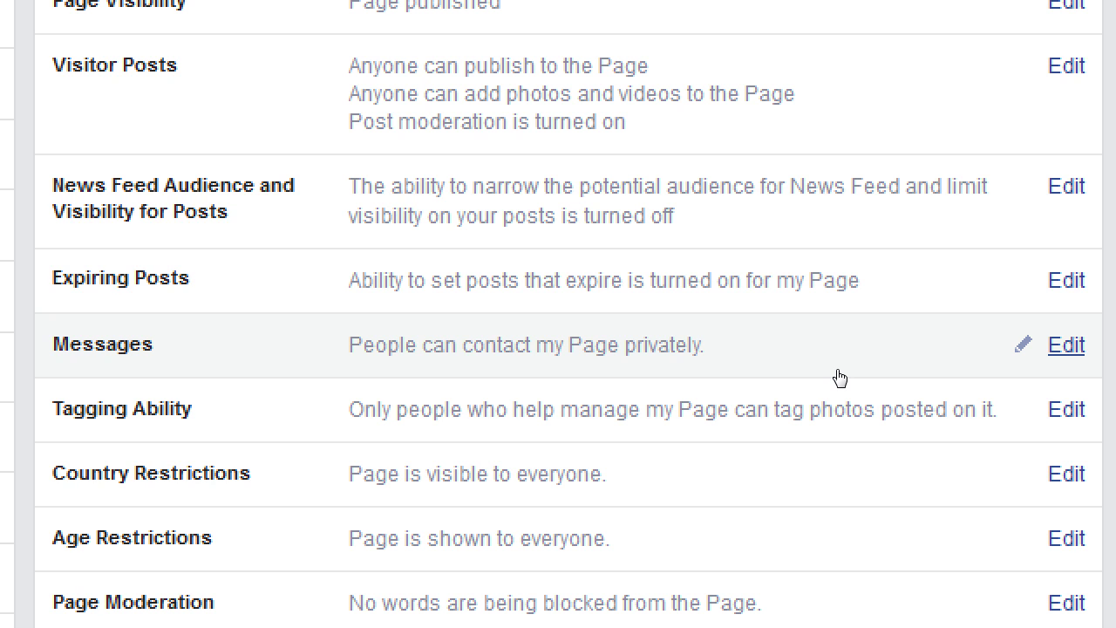
{"action": "left_click", "coordinate": [936, 371]}
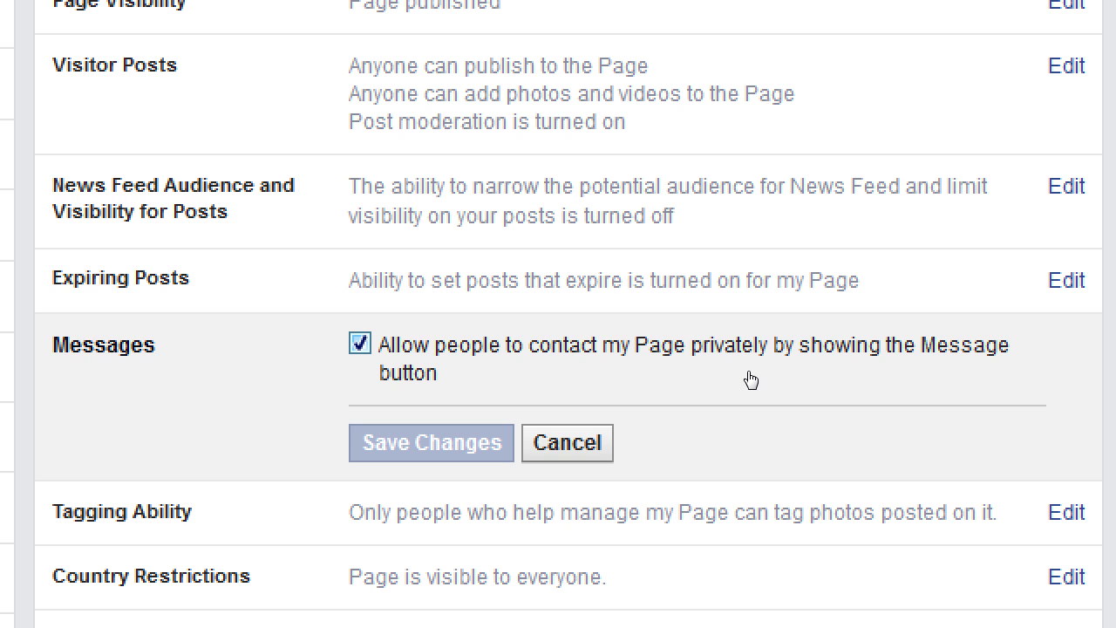
{"action": "key", "text": "Tab"}
{"action": "key", "text": "space"}
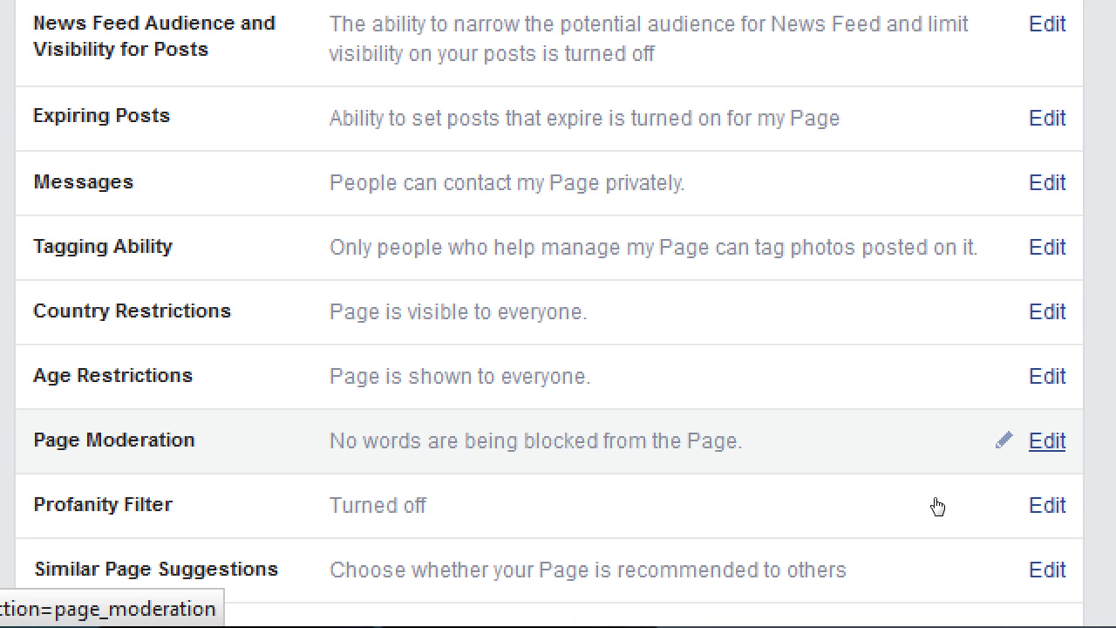
- Open the Page Moderation editor and scroll to its empty blocked-words box
{"action": "left_click", "coordinate": [911, 513]}
{"action": "scroll", "coordinate": [872, 532], "scroll_direction": "down", "scroll_amount": 1}
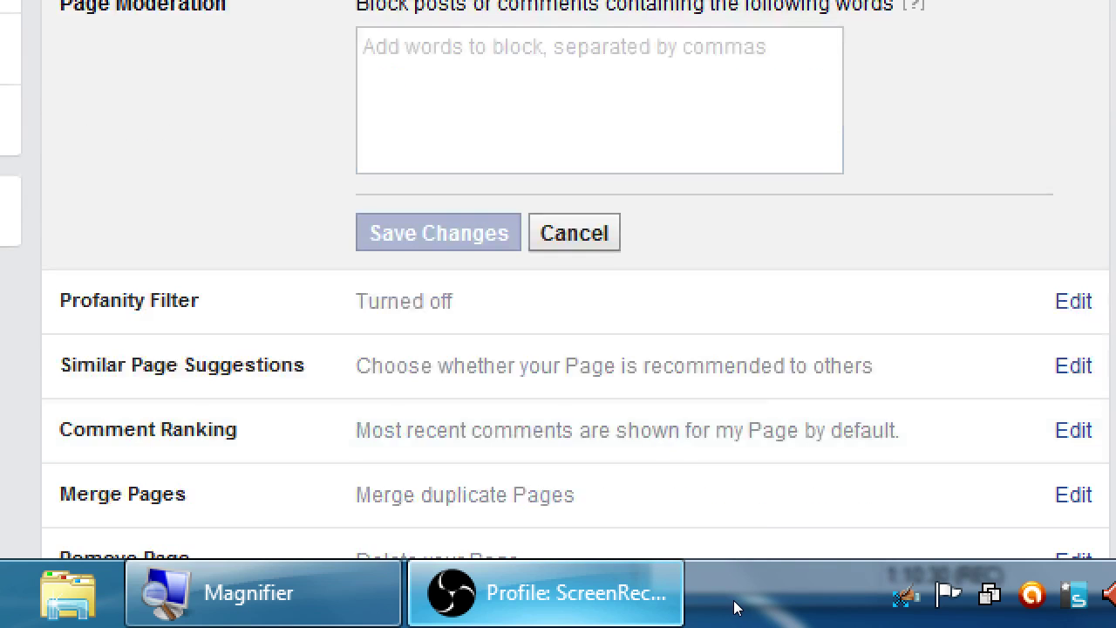
{"action": "mouse_move", "coordinate": [610, 593]}
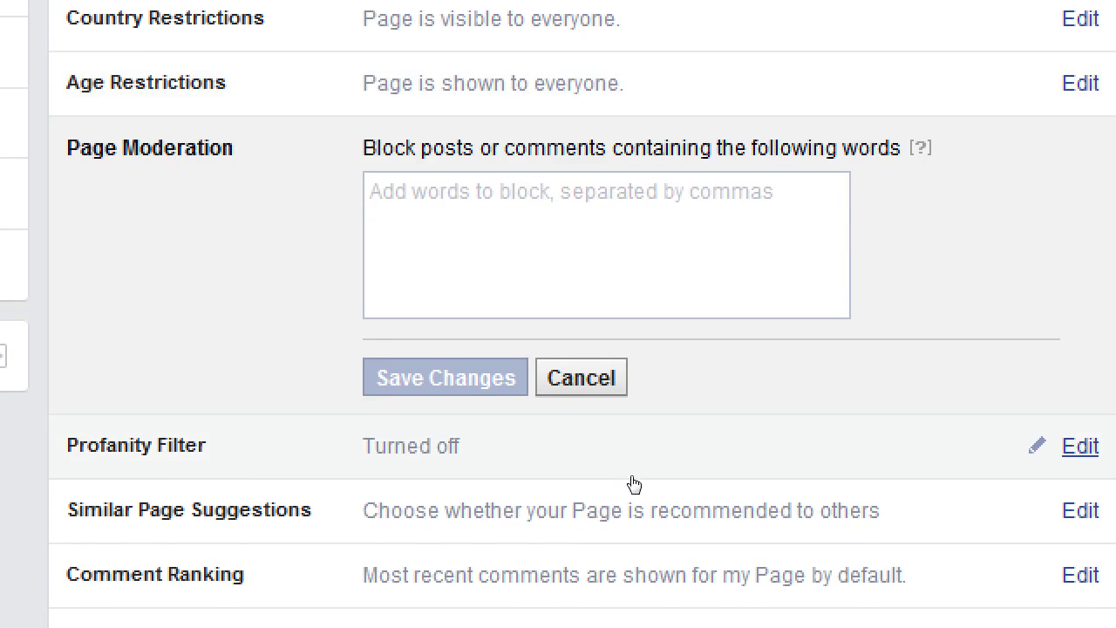
- Open the Profanity Filter editor and compare the Medium and Strong levels, leaving it Off
{"action": "left_click", "coordinate": [641, 478]}
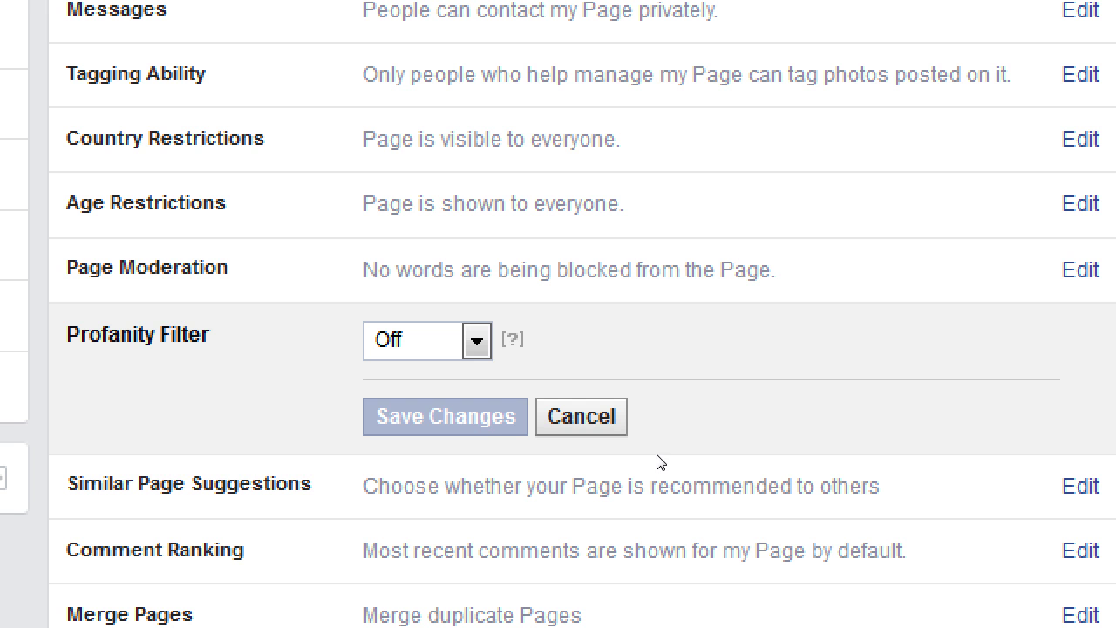
{"action": "key", "text": "alt+Down"}
{"action": "key", "text": "Down"}
{"action": "key", "text": "Down"}
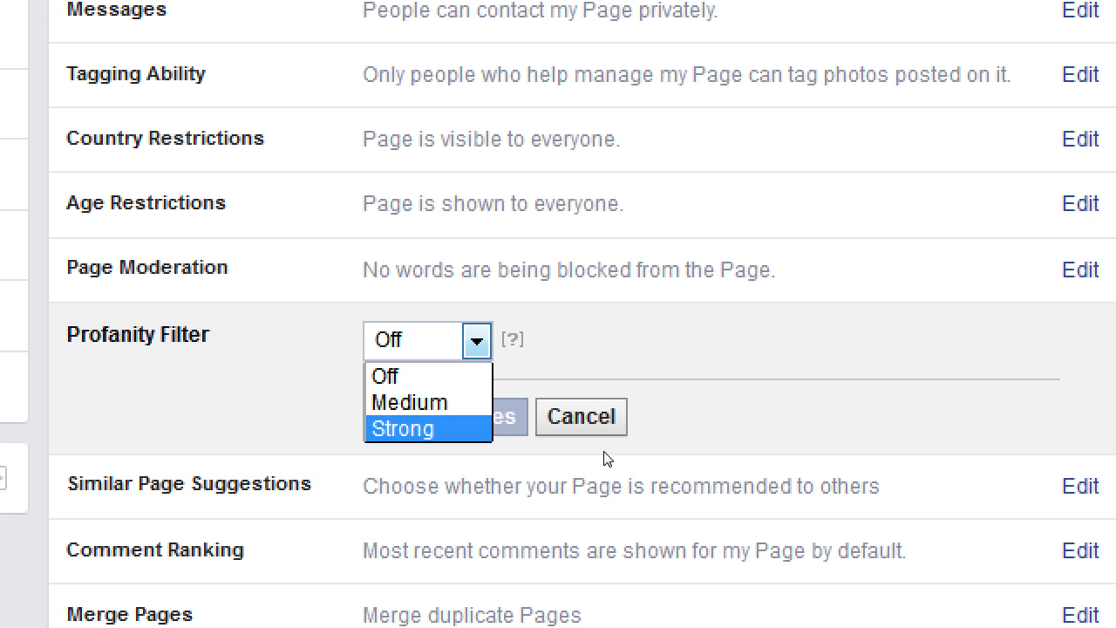
{"action": "key", "text": "Up"}
{"action": "key", "text": "Down"}
{"action": "key", "text": "Up"}
{"action": "key", "text": "Up"}
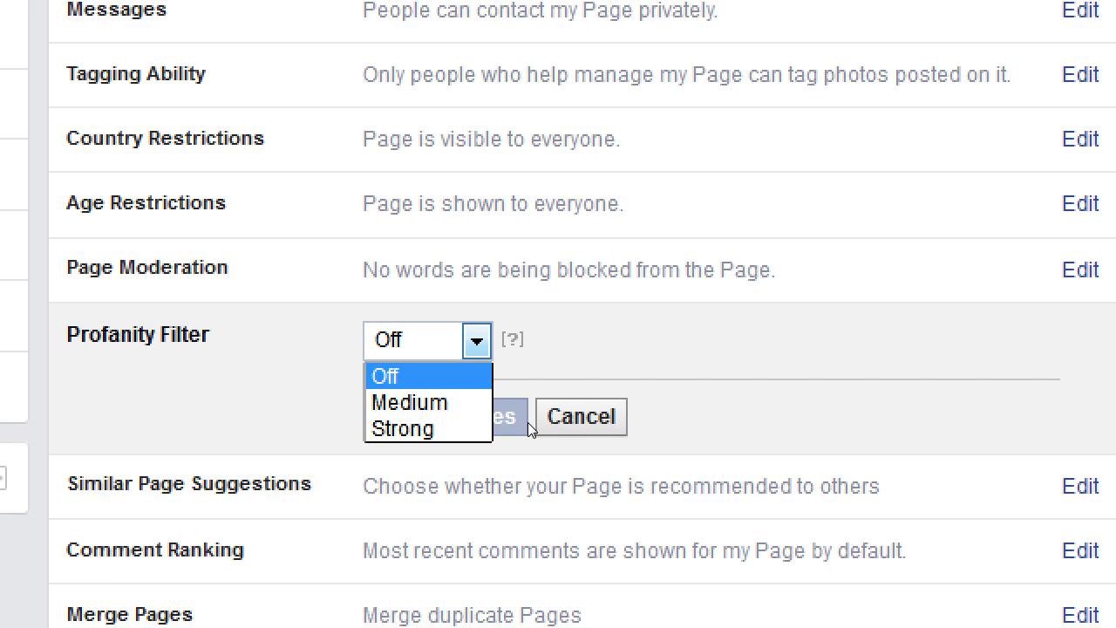
{"action": "key", "text": "Return"}
- Choose the Strong profanity filter level and save it
{"action": "mouse_move", "coordinate": [512, 340]}
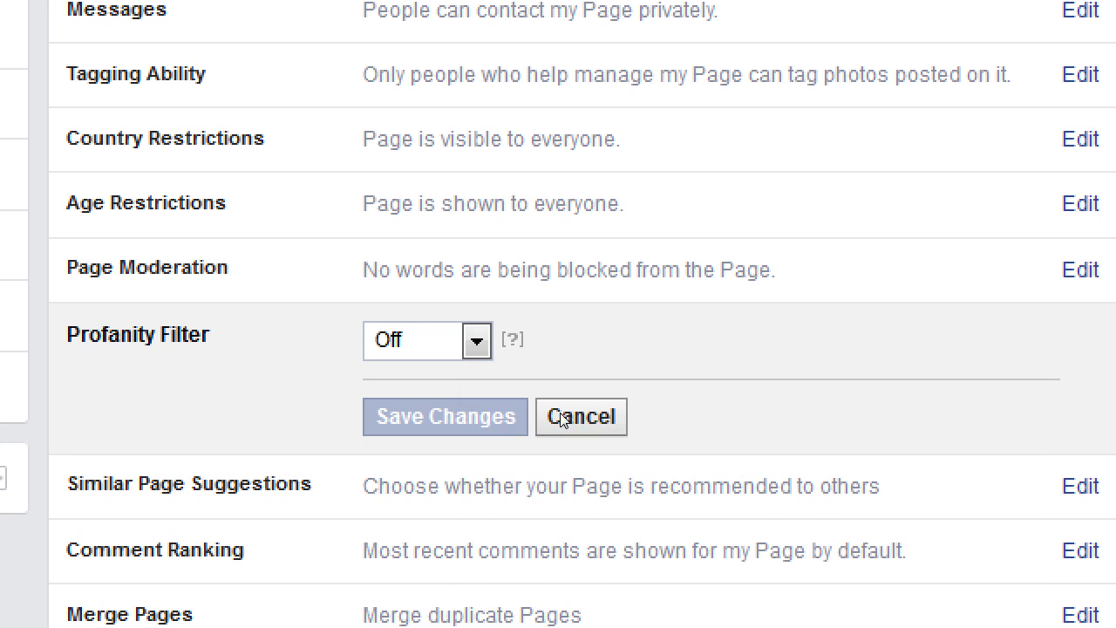
{"action": "key", "text": "alt+Down"}
{"action": "key", "text": "Down"}
{"action": "key", "text": "Down"}
{"action": "key", "text": "Return"}
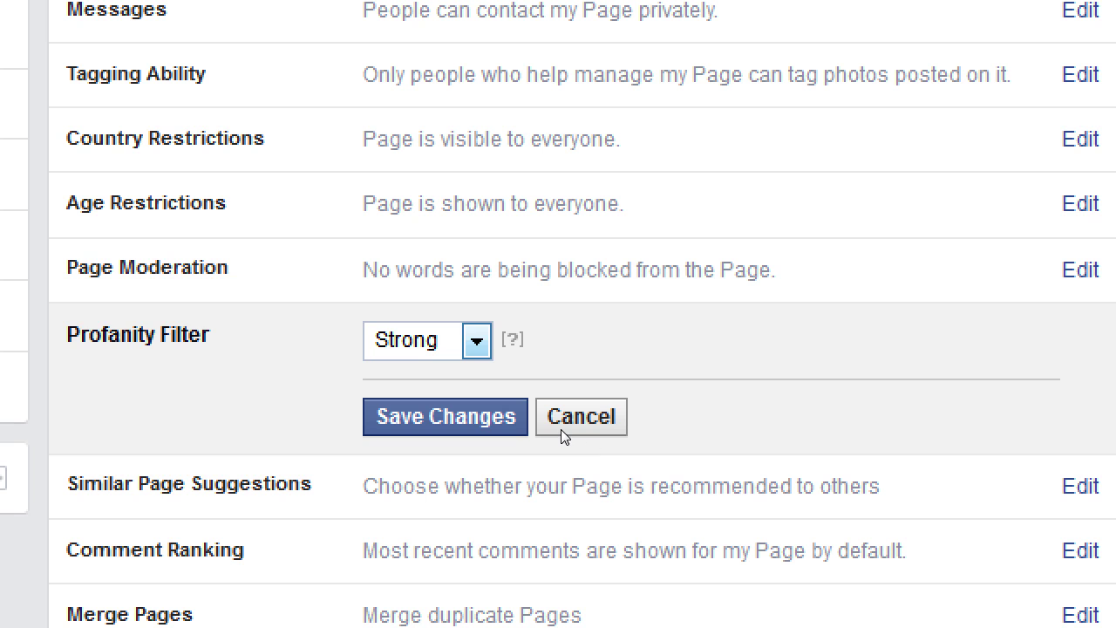
{"action": "key", "text": "Return"}
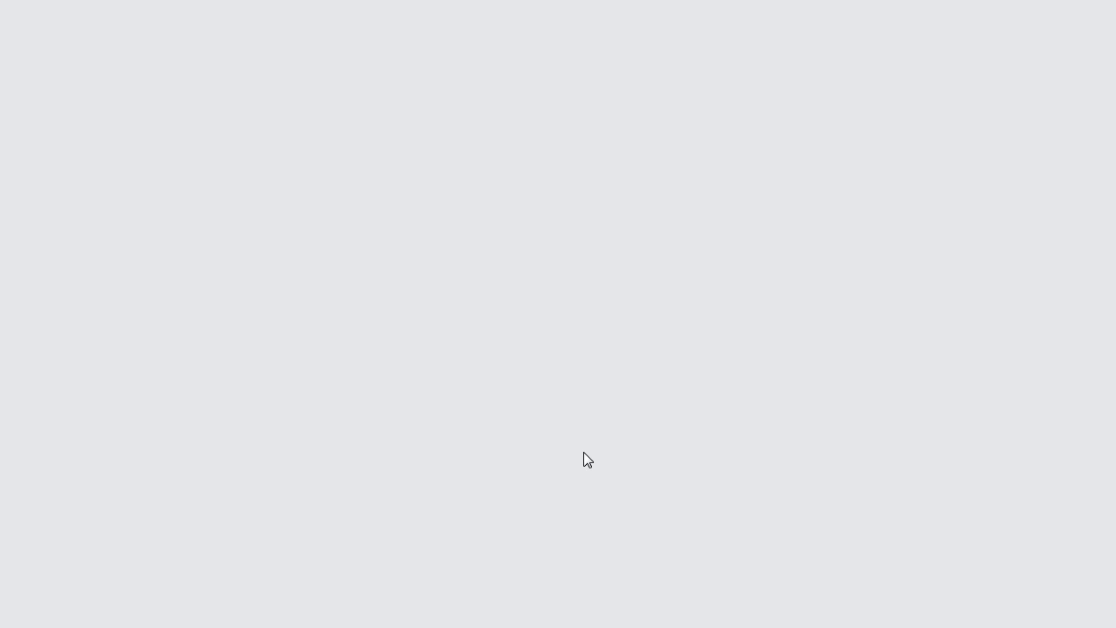
{"action": "scroll", "coordinate": [566, 460], "scroll_direction": "down", "scroll_amount": 1}
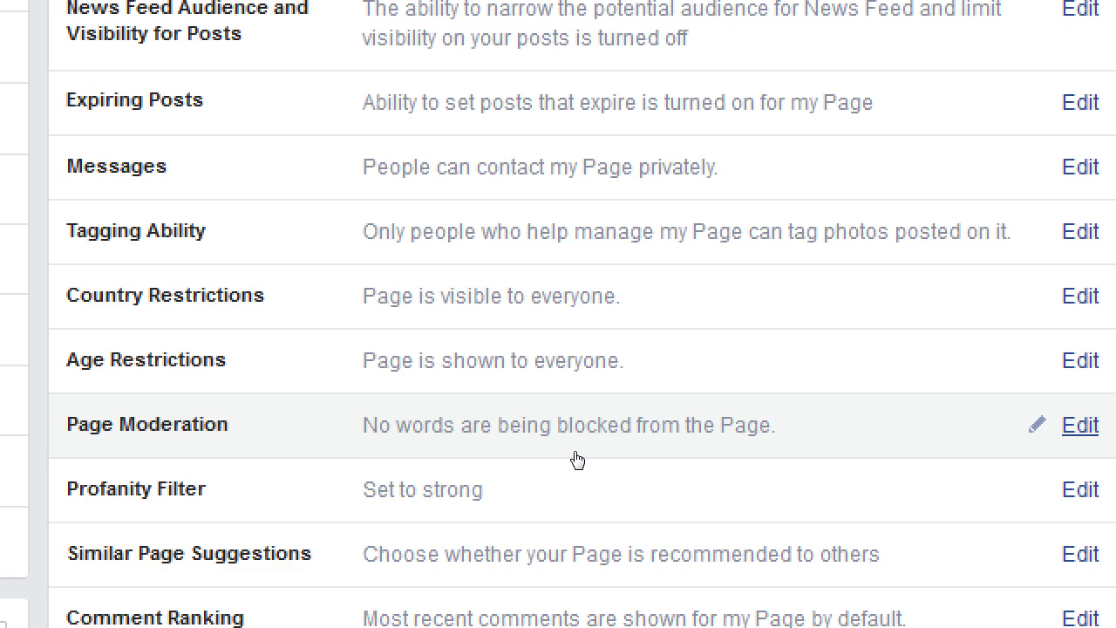
- Type 'crazee' into the Page Moderation blocked-words box without saving
{"action": "left_click", "coordinate": [573, 459]}
{"action": "left_click", "coordinate": [626, 492]}
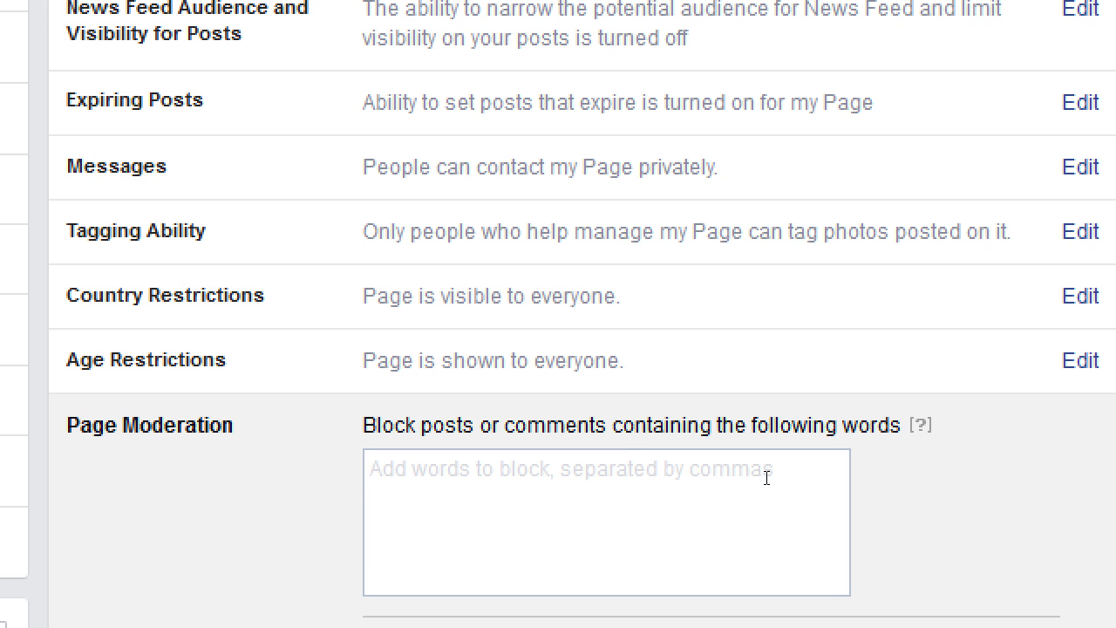
{"action": "scroll", "coordinate": [829, 480], "scroll_direction": "down", "scroll_amount": 3}
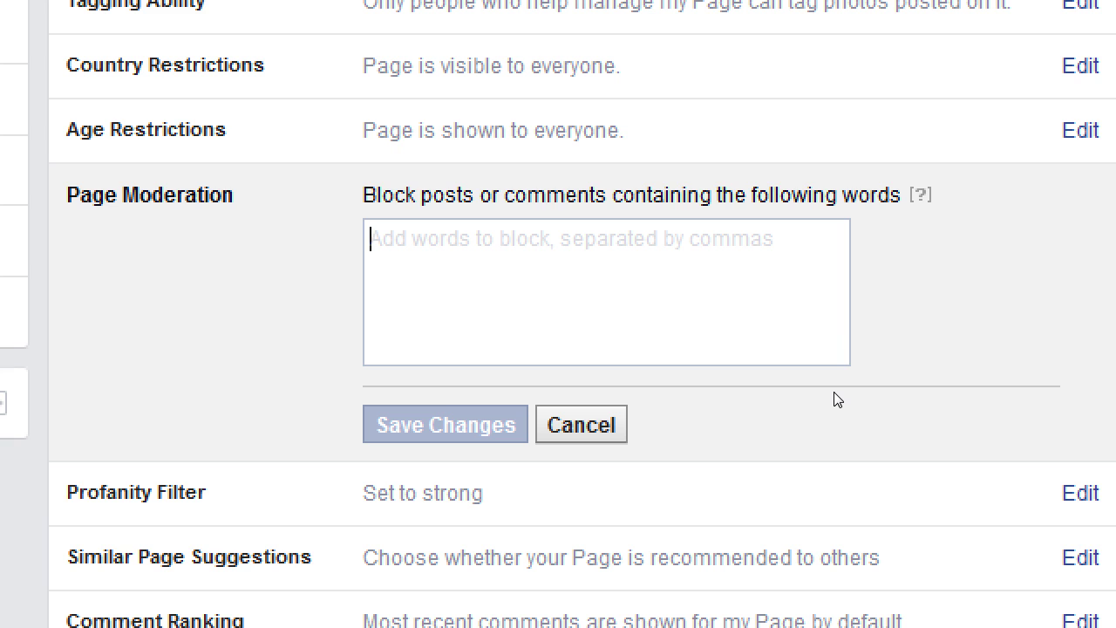
{"action": "type", "text": "crazee"}
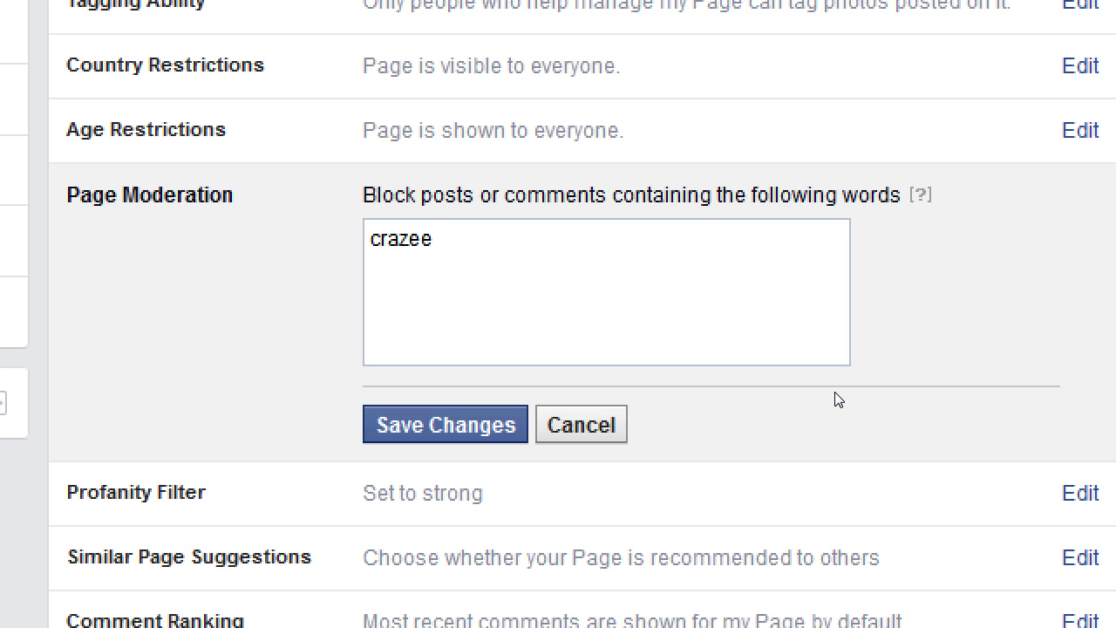
- Delete 'crazee' and cancel the Page Moderation edit, leaving no blocked words
{"action": "key", "text": "ctrl+a"}
{"action": "key", "text": "BackSpace"}
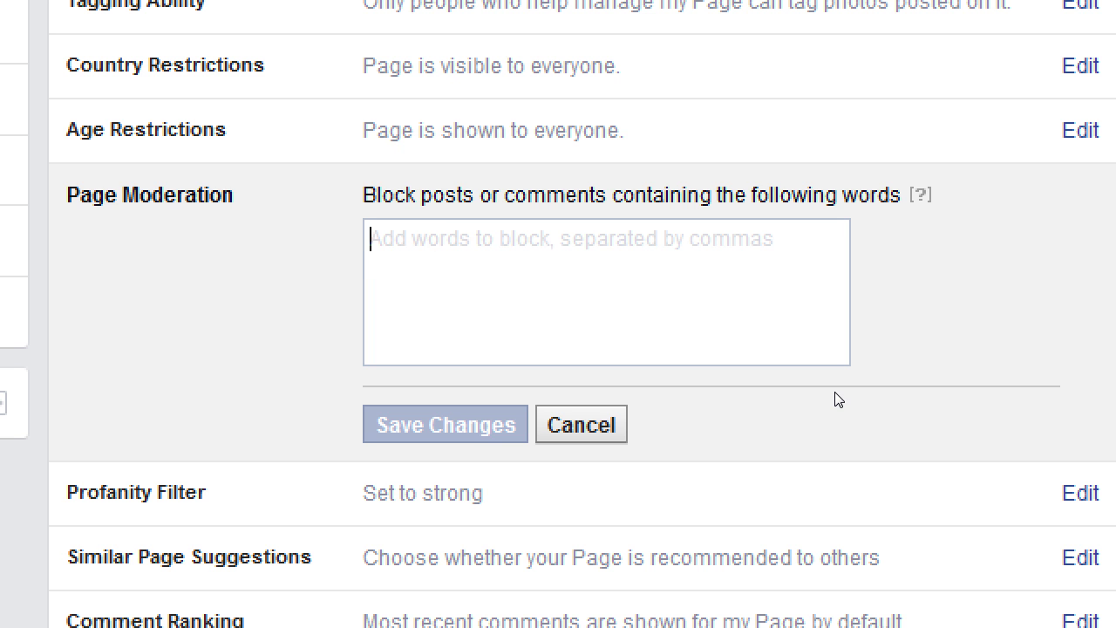
{"action": "left_click", "coordinate": [582, 424]}
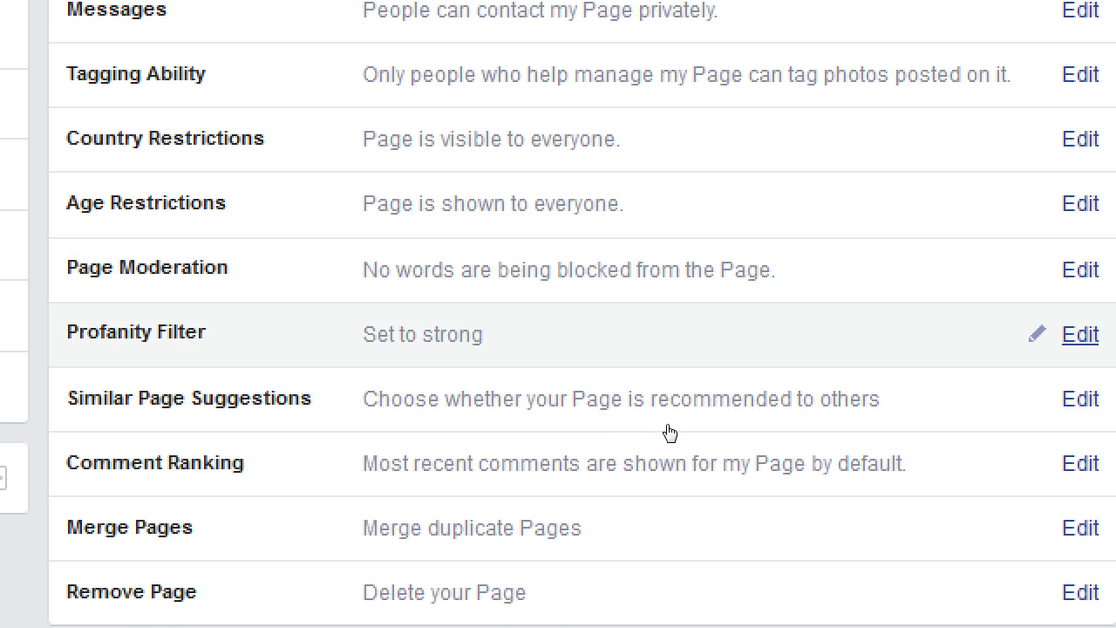
- Switch the profanity filter from Strong back to Off
{"action": "left_click", "coordinate": [638, 413]}
{"action": "key", "text": "alt+Down"}
{"action": "key", "text": "Up"}
{"action": "key", "text": "Up"}
{"action": "key", "text": "Return"}
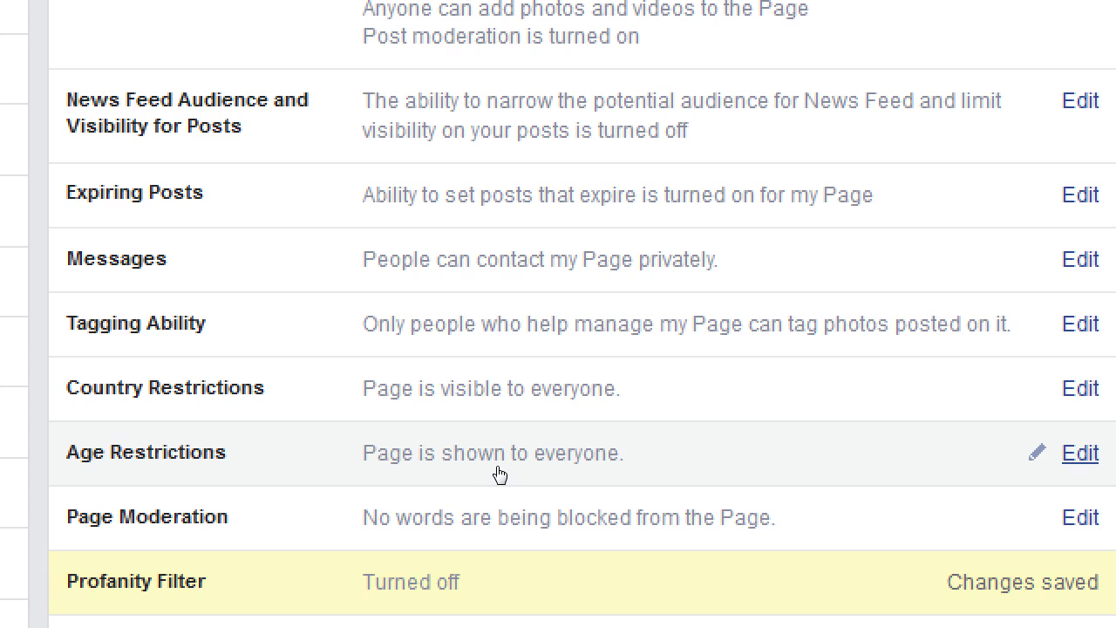
{"action": "scroll", "coordinate": [518, 560], "scroll_direction": "down", "scroll_amount": 2}
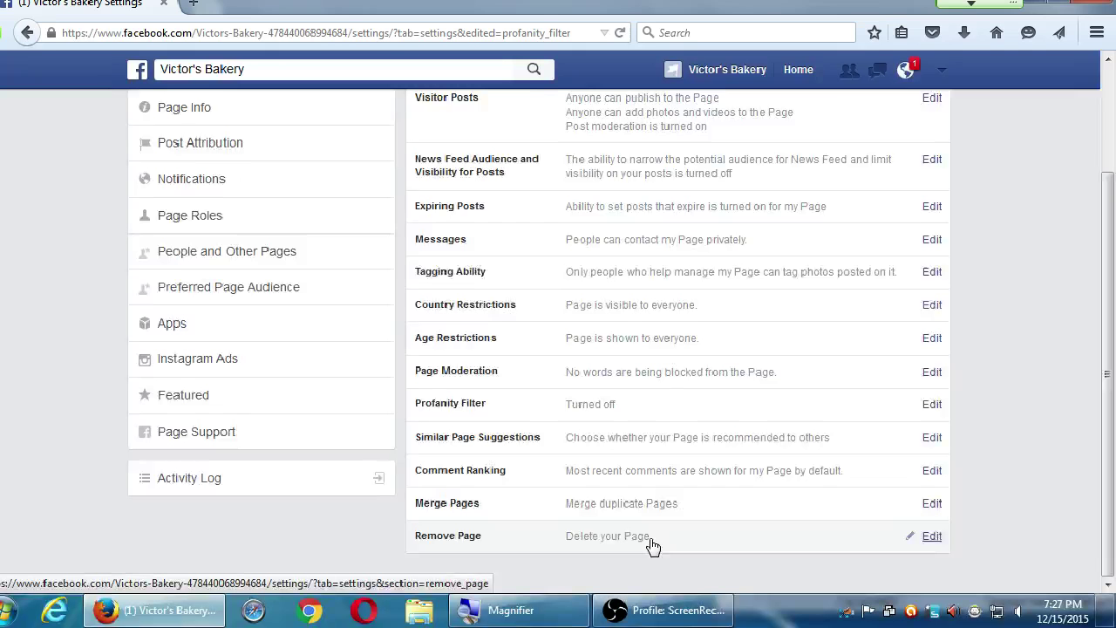
- Scroll back to the top of Settings and go to Page Info in the sidebar
{"action": "scroll", "coordinate": [305, 436], "scroll_direction": "up", "scroll_amount": 10}
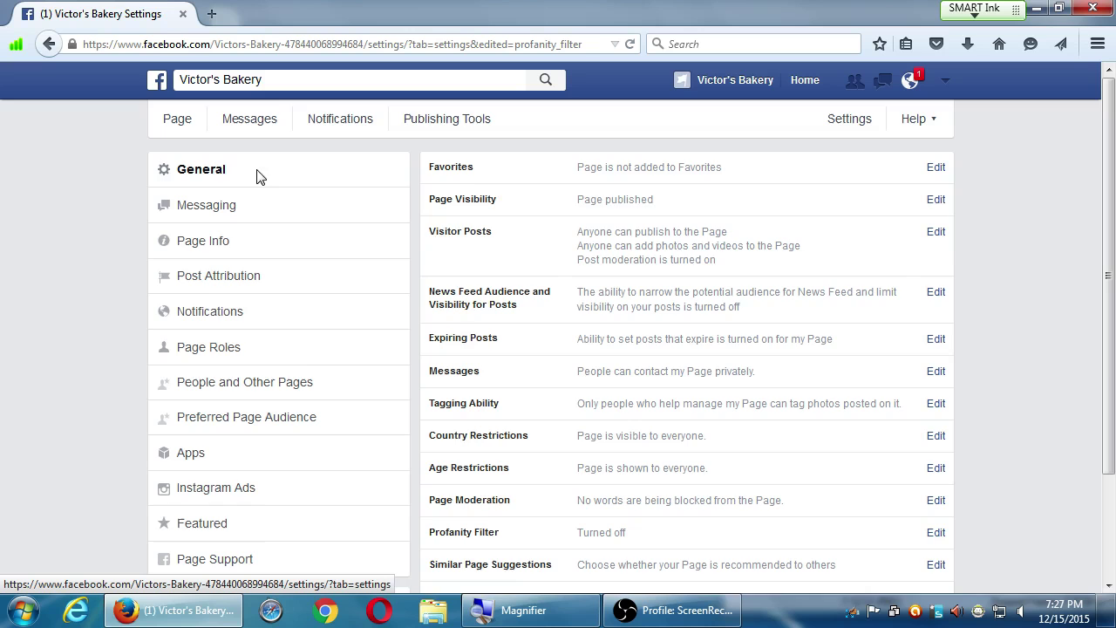
{"action": "scroll", "coordinate": [523, 471], "scroll_direction": "down", "scroll_amount": 3}
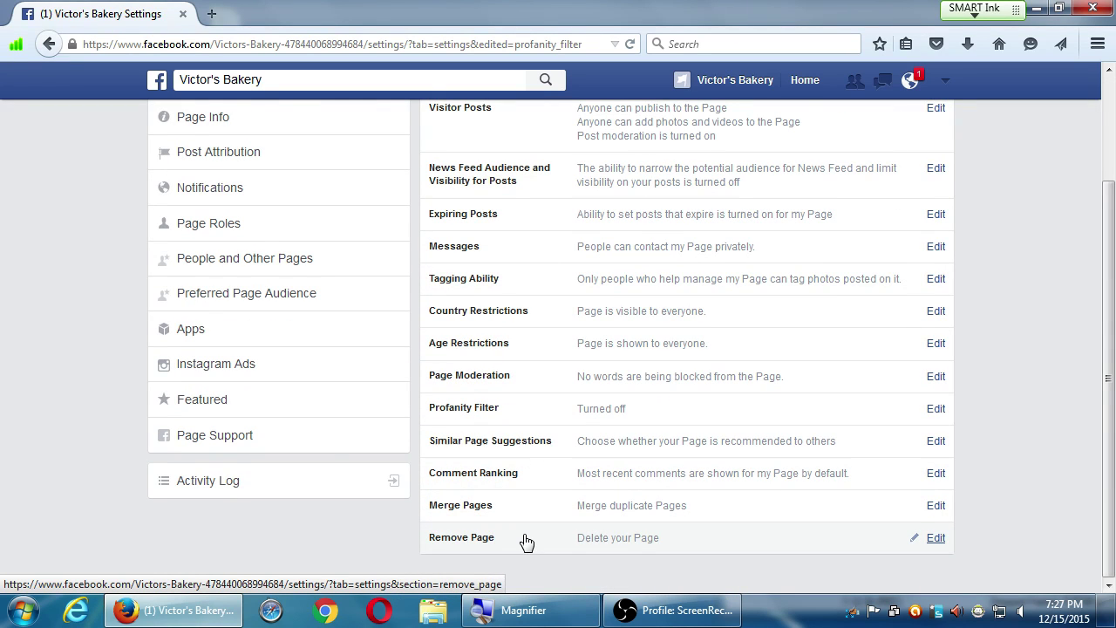
{"action": "scroll", "coordinate": [259, 463], "scroll_direction": "up", "scroll_amount": 3}
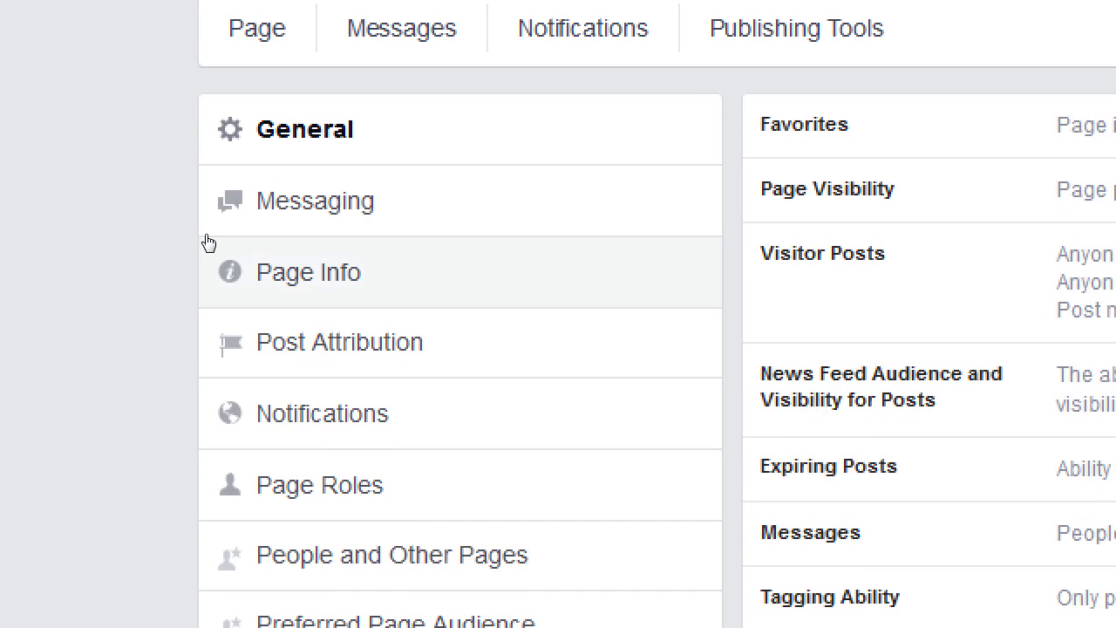
{"action": "left_click", "coordinate": [210, 243]}
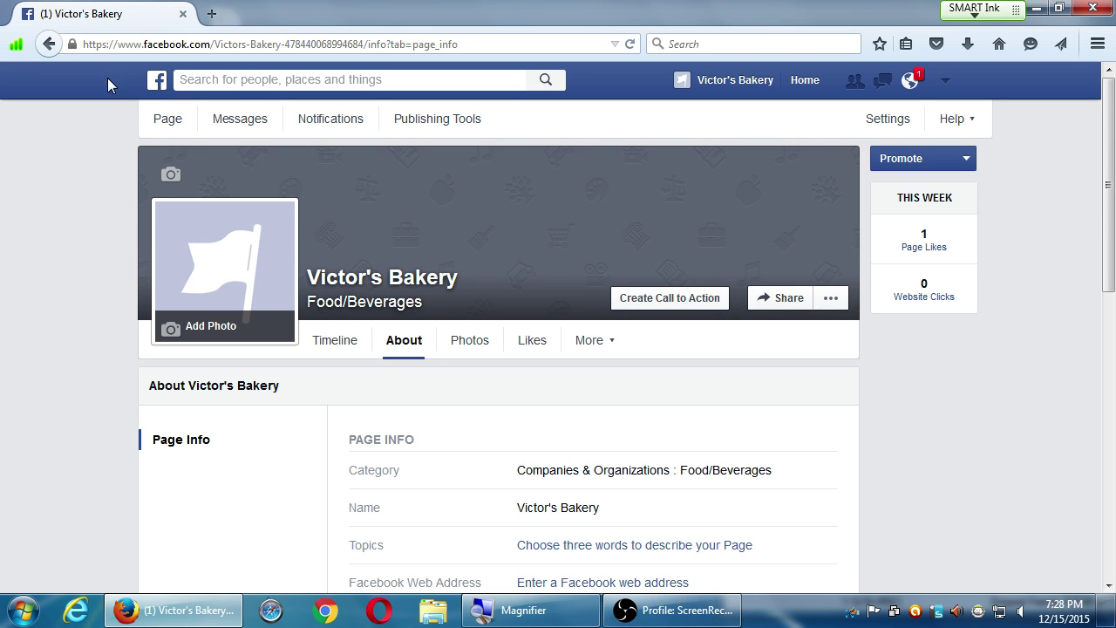
{"action": "left_click", "coordinate": [55, 50]}
{"action": "left_click", "coordinate": [866, 122]}
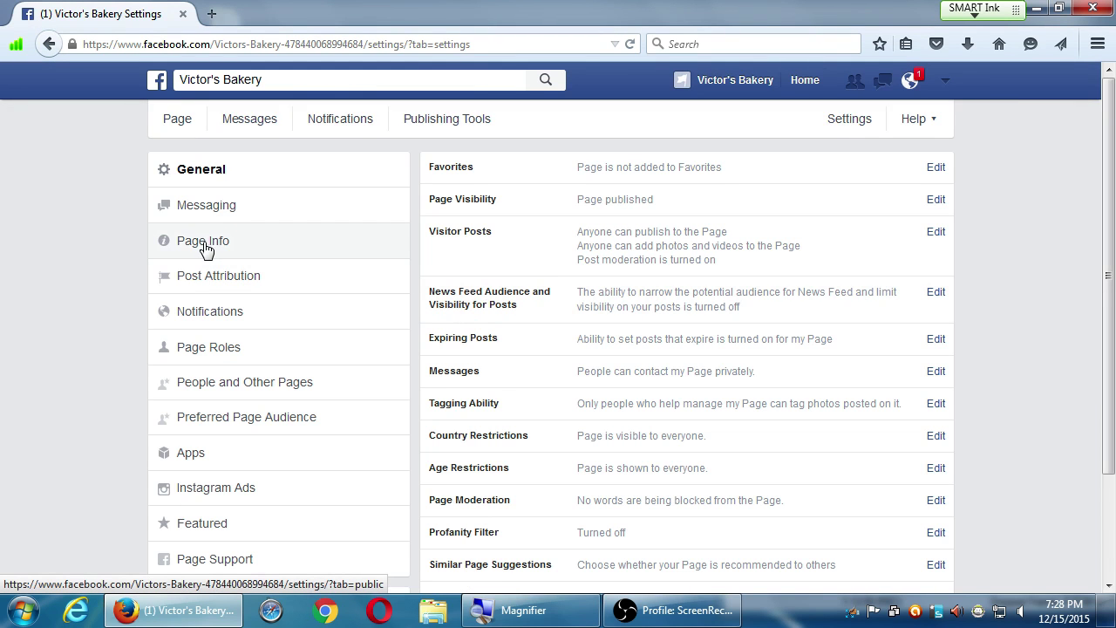
{"action": "left_click", "coordinate": [203, 241]}
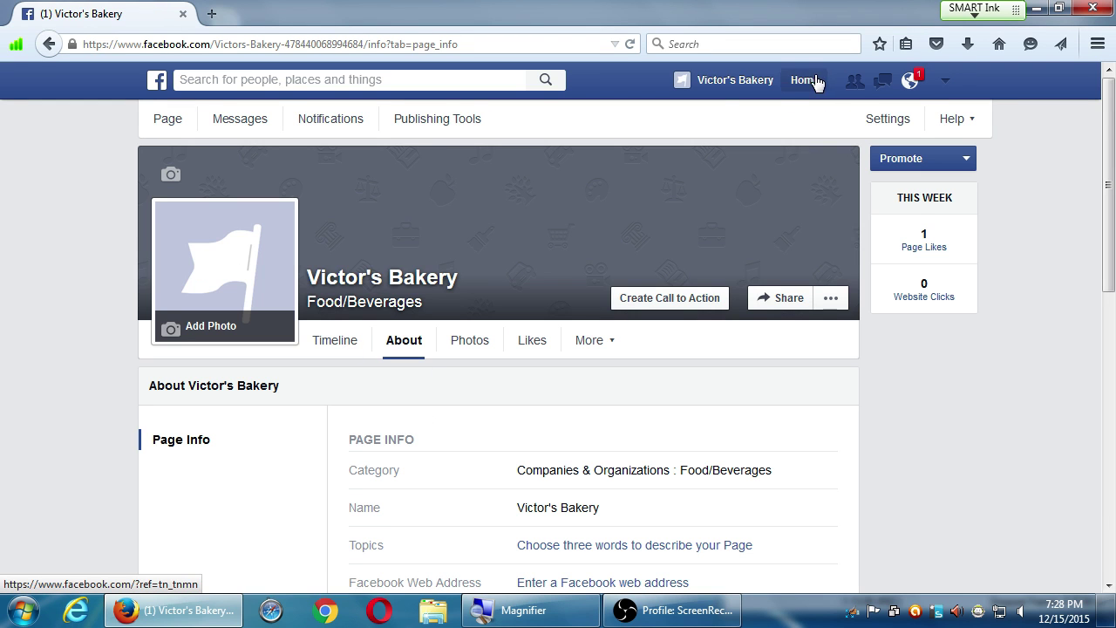
{"action": "left_click", "coordinate": [167, 125]}
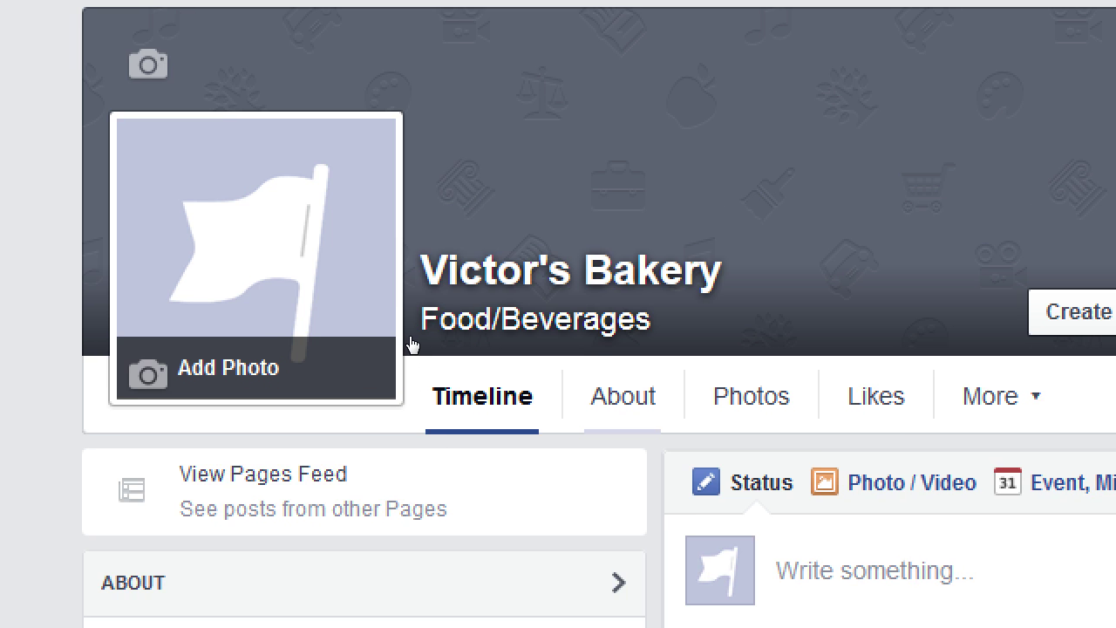
{"action": "left_click", "coordinate": [623, 396]}
{"action": "scroll", "coordinate": [410, 343], "scroll_direction": "down", "scroll_amount": 3}
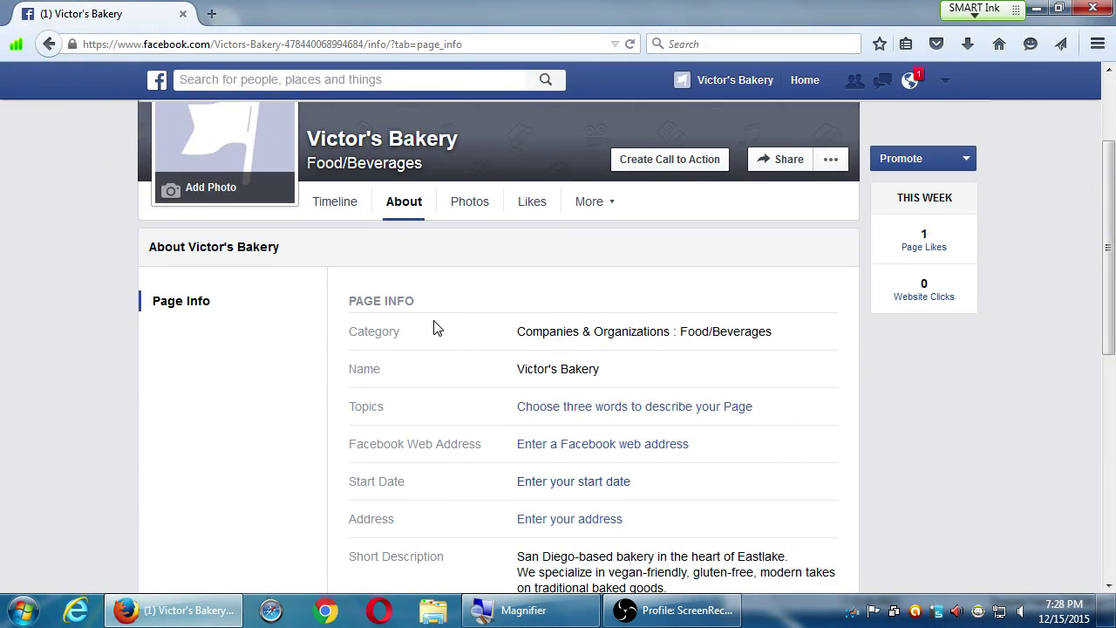
- Scroll through the About tab's Page Info rows, then open the Page's General settings
{"action": "scroll", "coordinate": [436, 326], "scroll_direction": "down", "scroll_amount": 5}
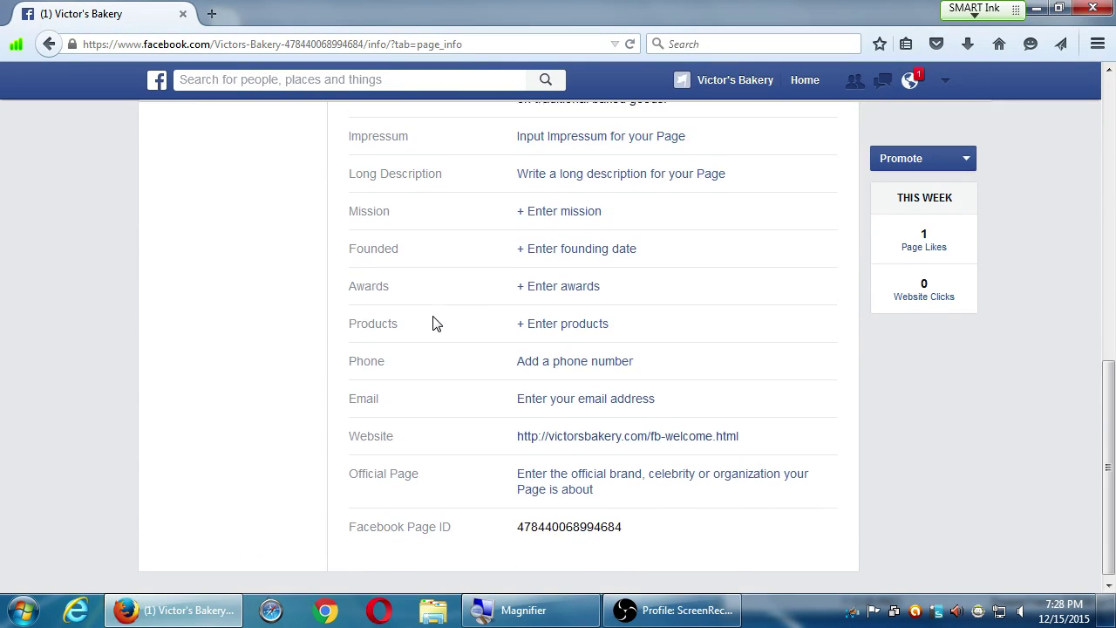
{"action": "scroll", "coordinate": [436, 326], "scroll_direction": "up", "scroll_amount": 7}
{"action": "scroll", "coordinate": [436, 325], "scroll_direction": "down", "scroll_amount": 4}
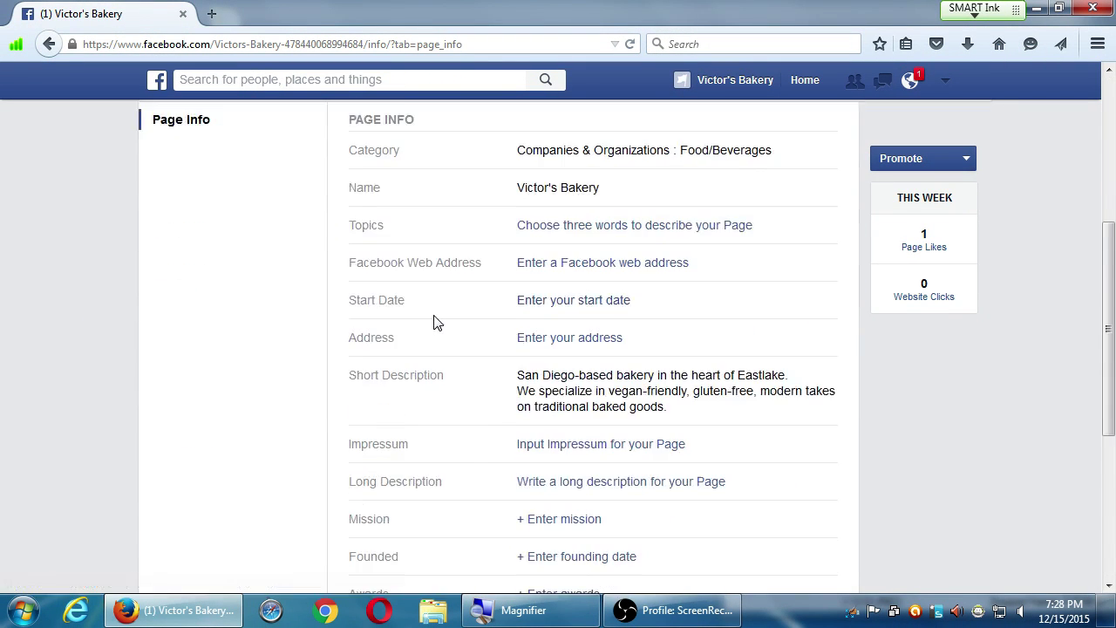
{"action": "scroll", "coordinate": [436, 324], "scroll_direction": "up", "scroll_amount": 1}
{"action": "scroll", "coordinate": [441, 323], "scroll_direction": "down", "scroll_amount": 3}
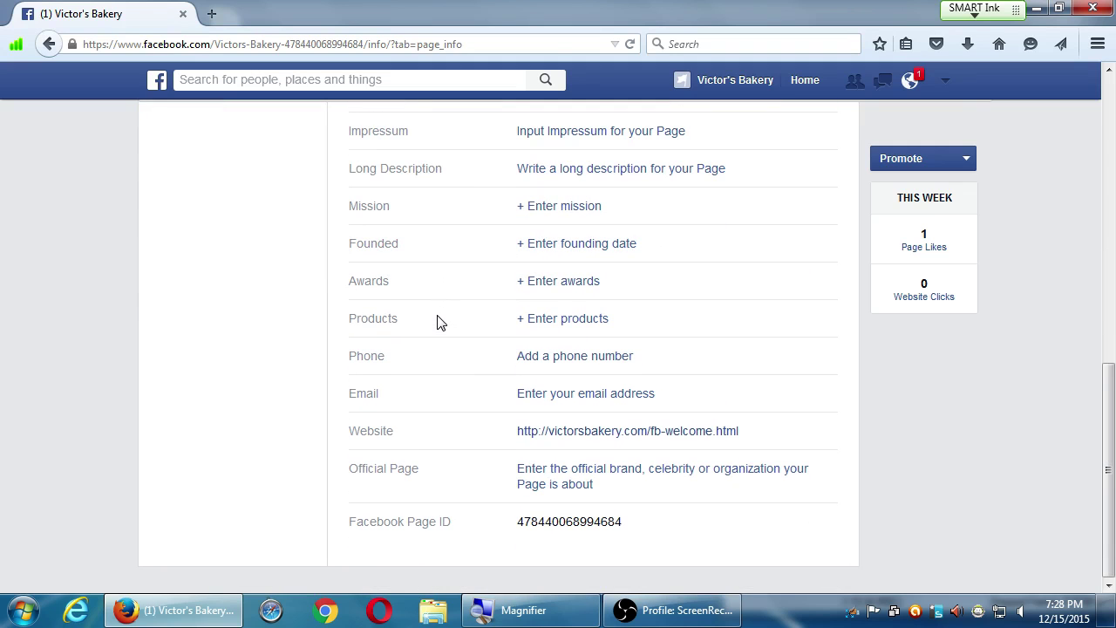
{"action": "scroll", "coordinate": [439, 323], "scroll_direction": "up", "scroll_amount": 2}
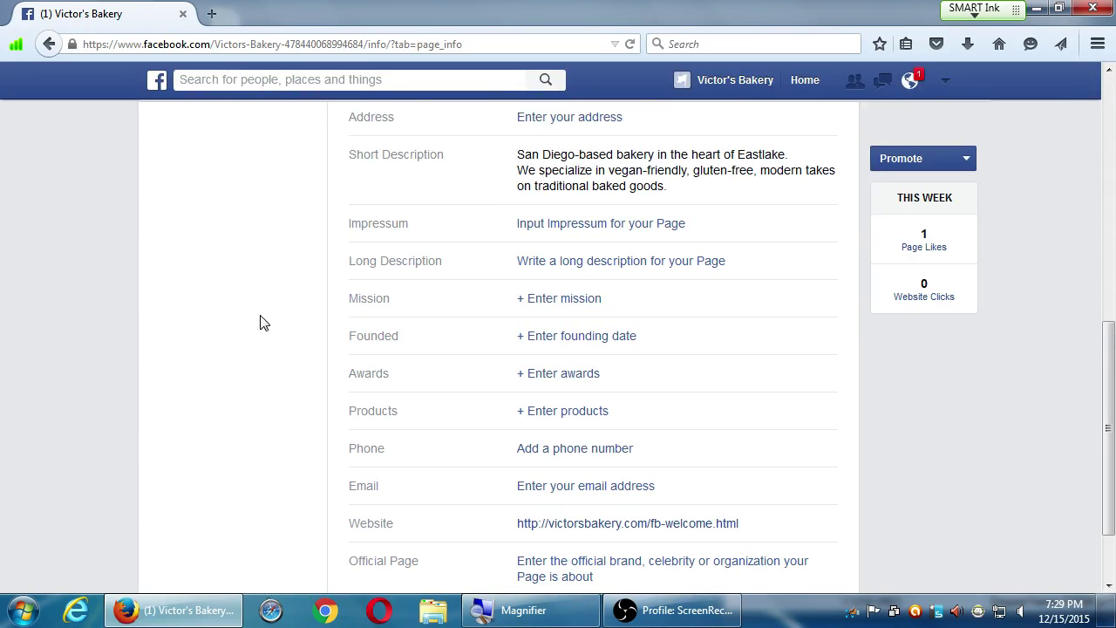
{"action": "scroll", "coordinate": [268, 324], "scroll_direction": "up", "scroll_amount": 2}
{"action": "scroll", "coordinate": [268, 324], "scroll_direction": "up", "scroll_amount": 3}
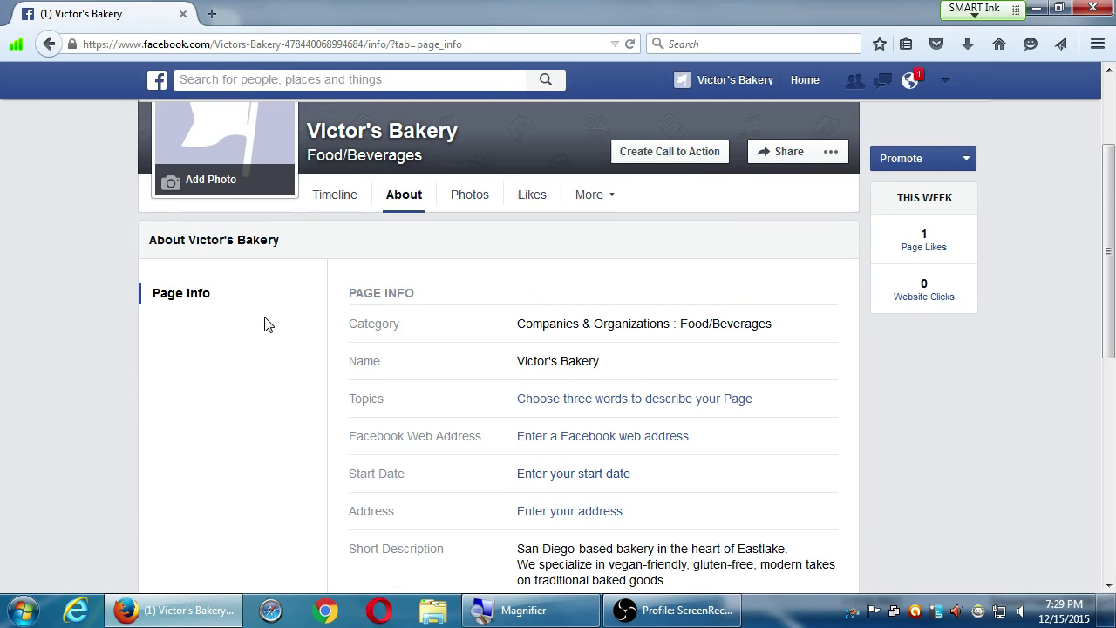
{"action": "scroll", "coordinate": [267, 323], "scroll_direction": "up", "scroll_amount": 3}
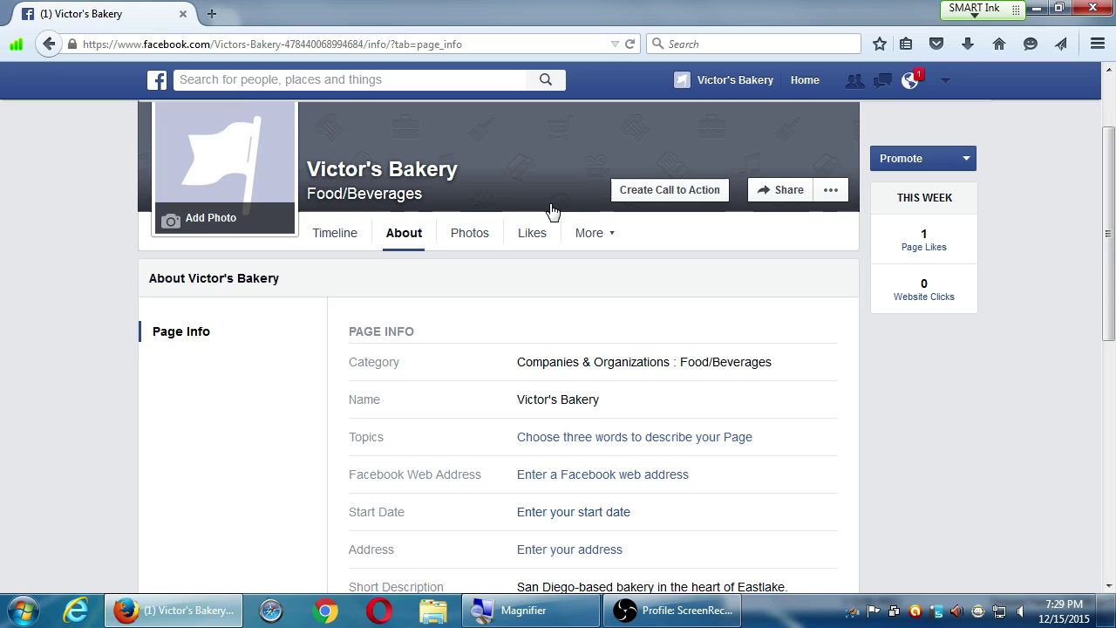
{"action": "left_click", "coordinate": [888, 120]}
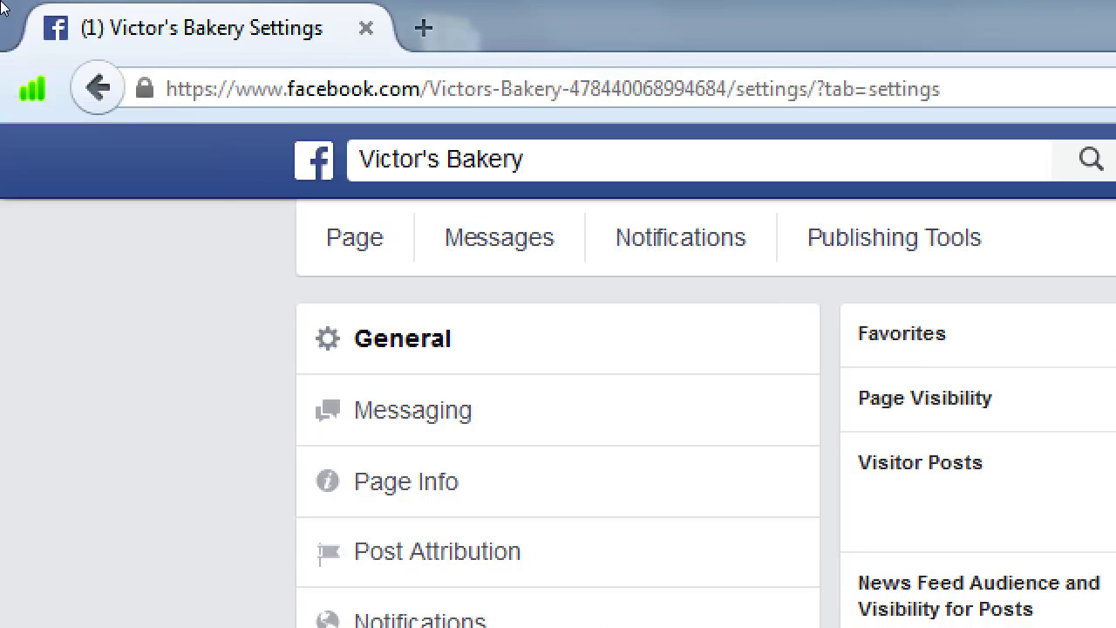
- Return from settings to Victor's Bakery About tab, then bring OBS forward and move it up-left
{"action": "left_click", "coordinate": [0, 0]}
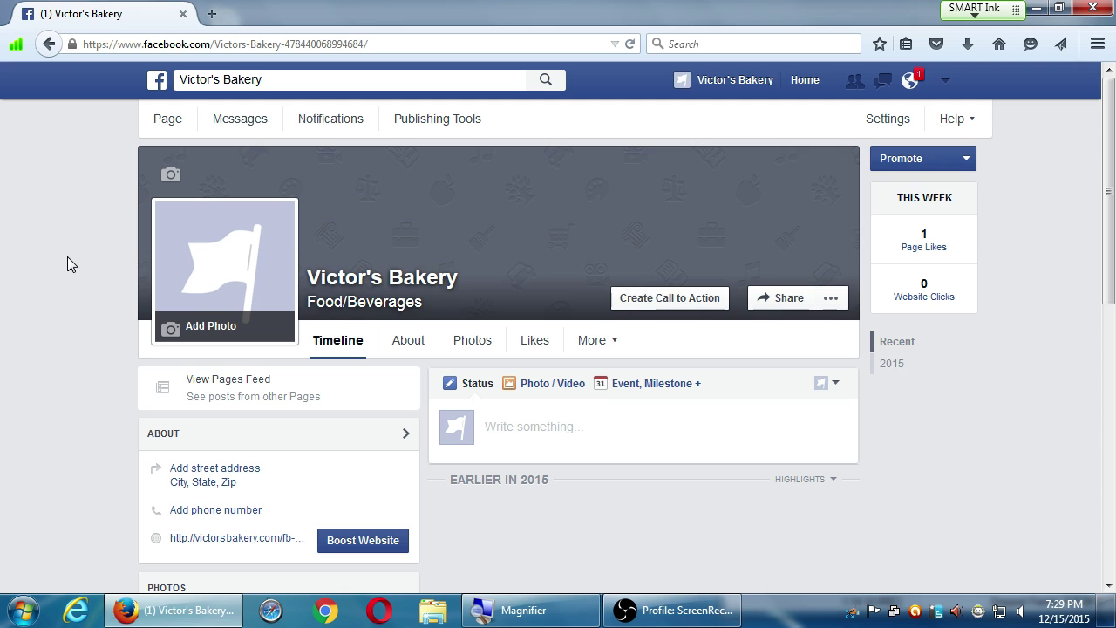
{"action": "left_click", "coordinate": [218, 124]}
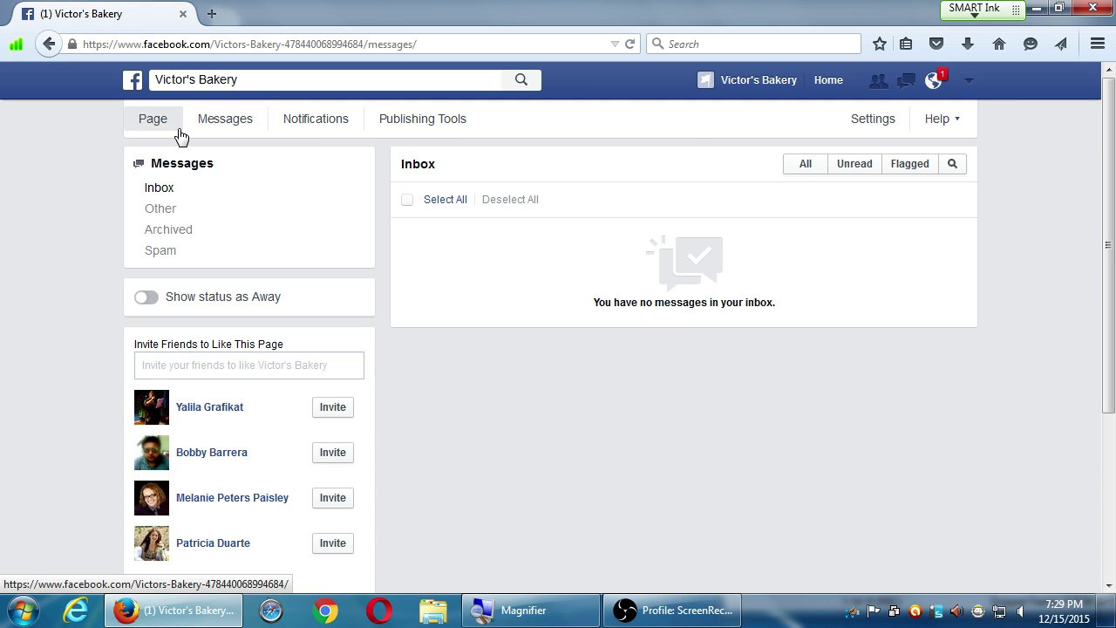
{"action": "left_click", "coordinate": [154, 123]}
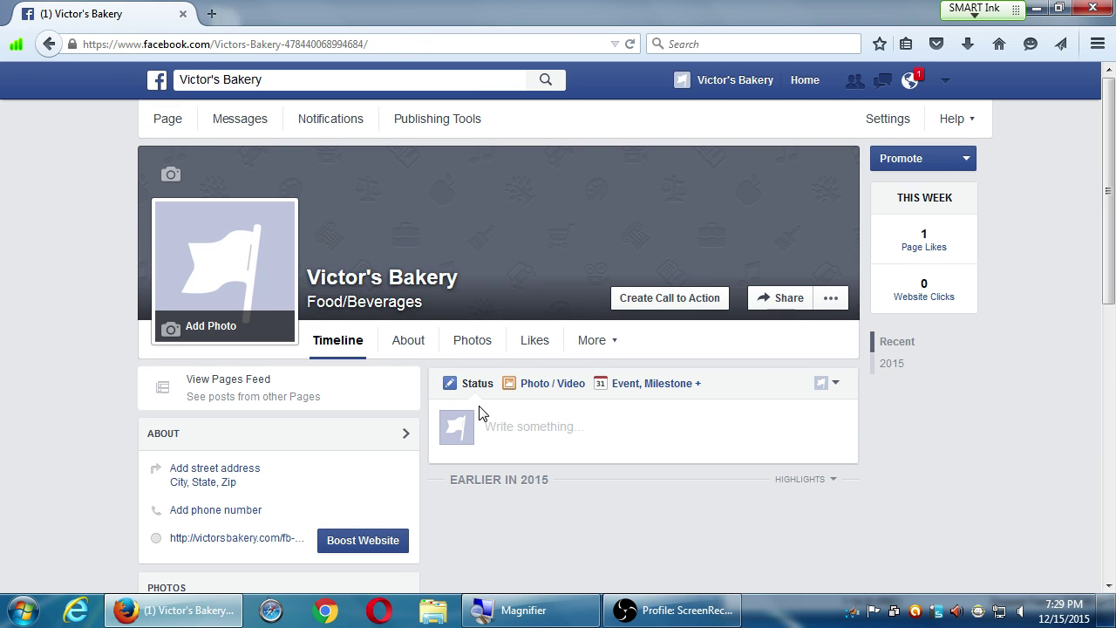
{"action": "left_click", "coordinate": [407, 342]}
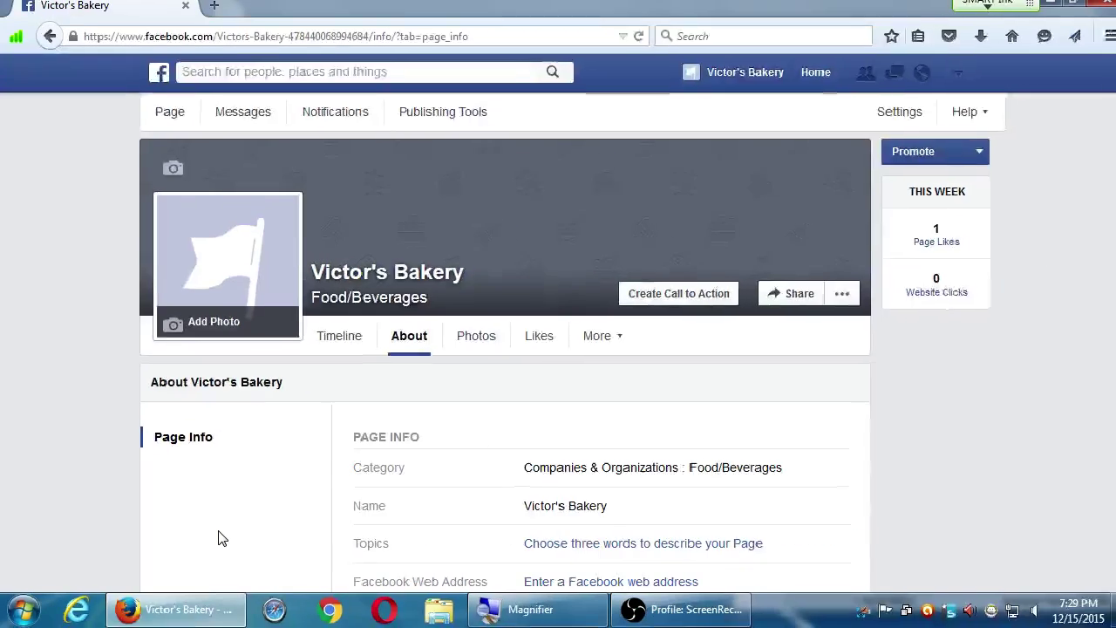
{"action": "scroll", "coordinate": [1012, 455], "scroll_direction": "down", "scroll_amount": 6}
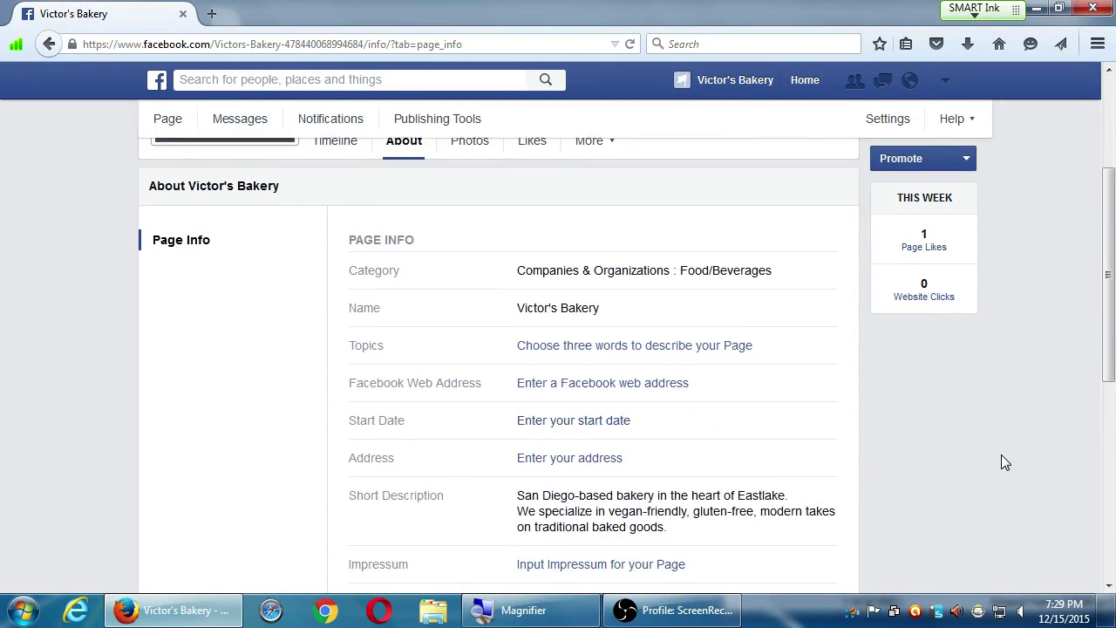
{"action": "scroll", "coordinate": [990, 467], "scroll_direction": "up", "scroll_amount": 7}
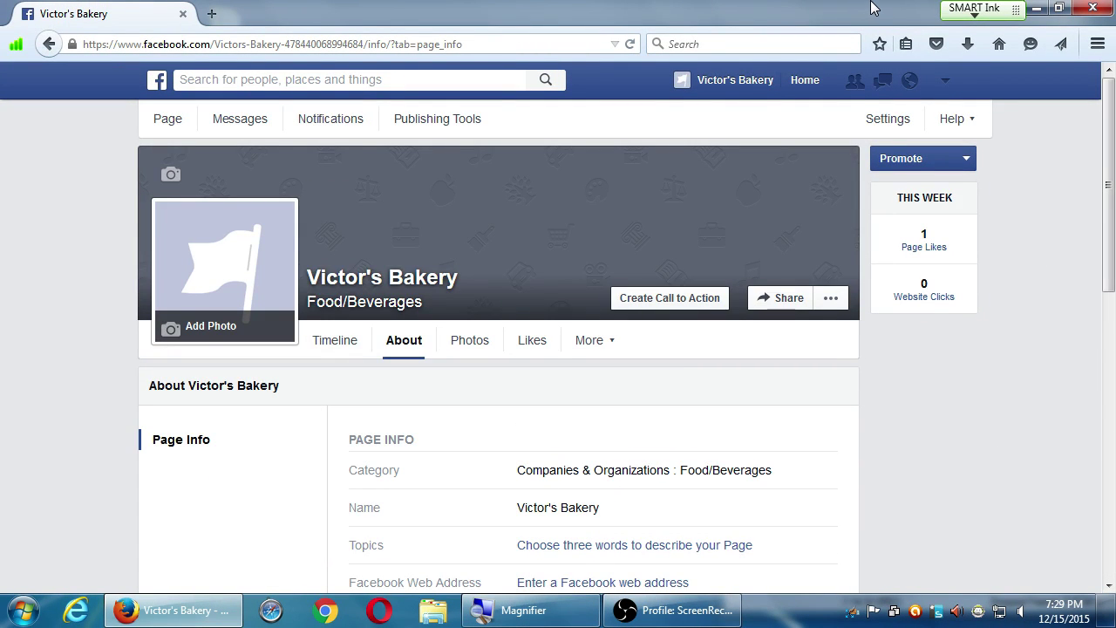
{"action": "left_click", "coordinate": [664, 613]}
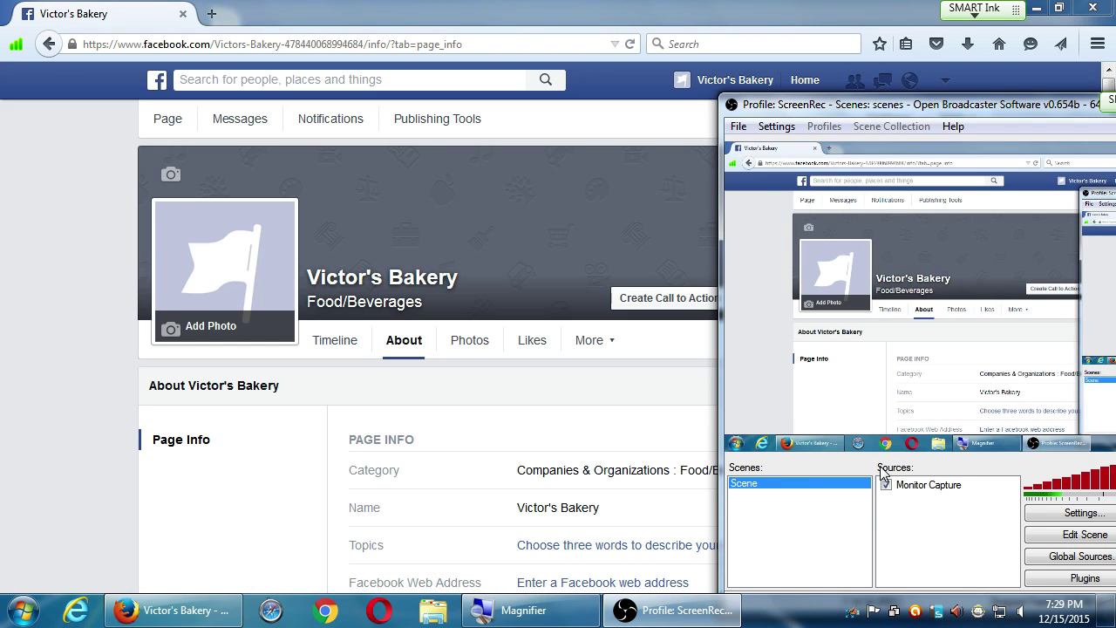
{"action": "left_click_drag", "start_coordinate": [934, 109], "coordinate": [707, 45]}
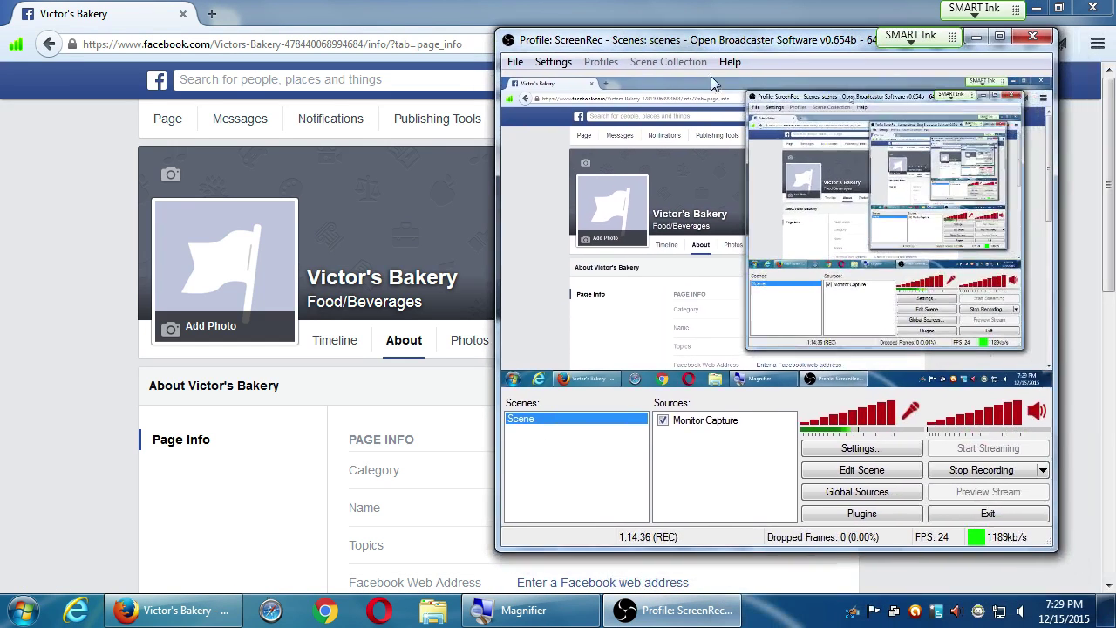